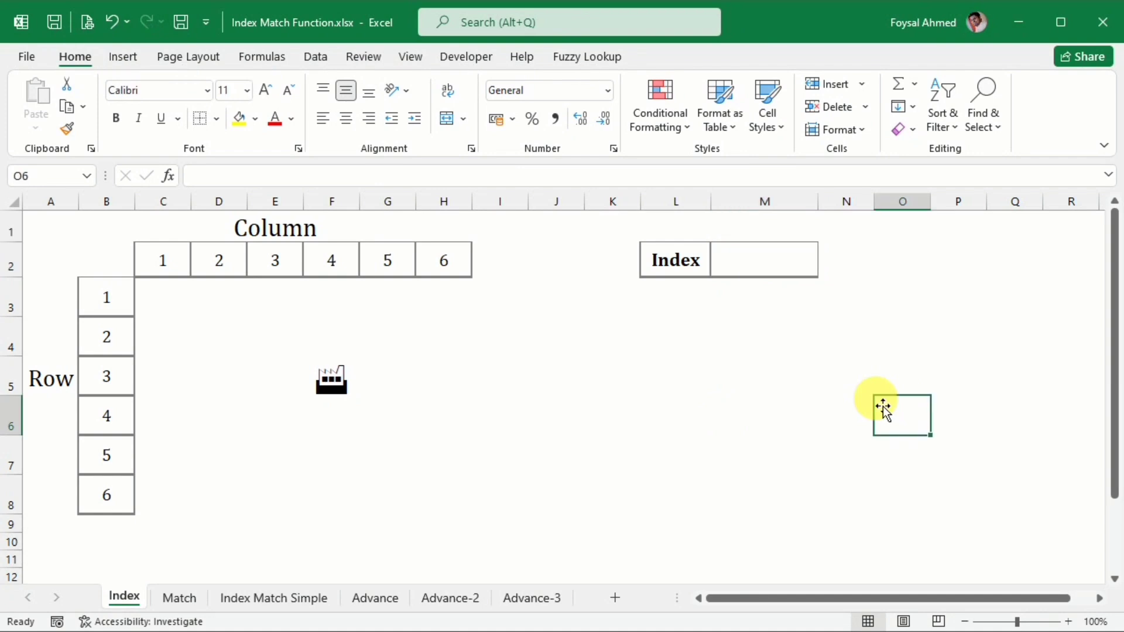
Examine the column numbers in C2:H2 and the row numbers in B3:B8 that frame the grid.
left_click(161, 264)
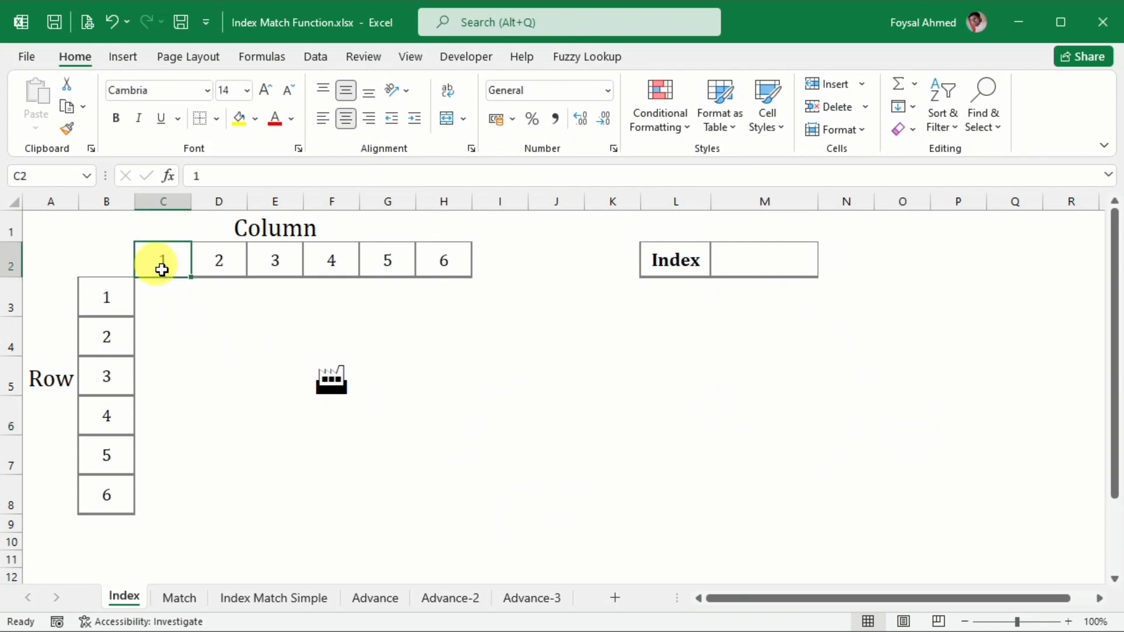
left_click(216, 267)
left_click(275, 267)
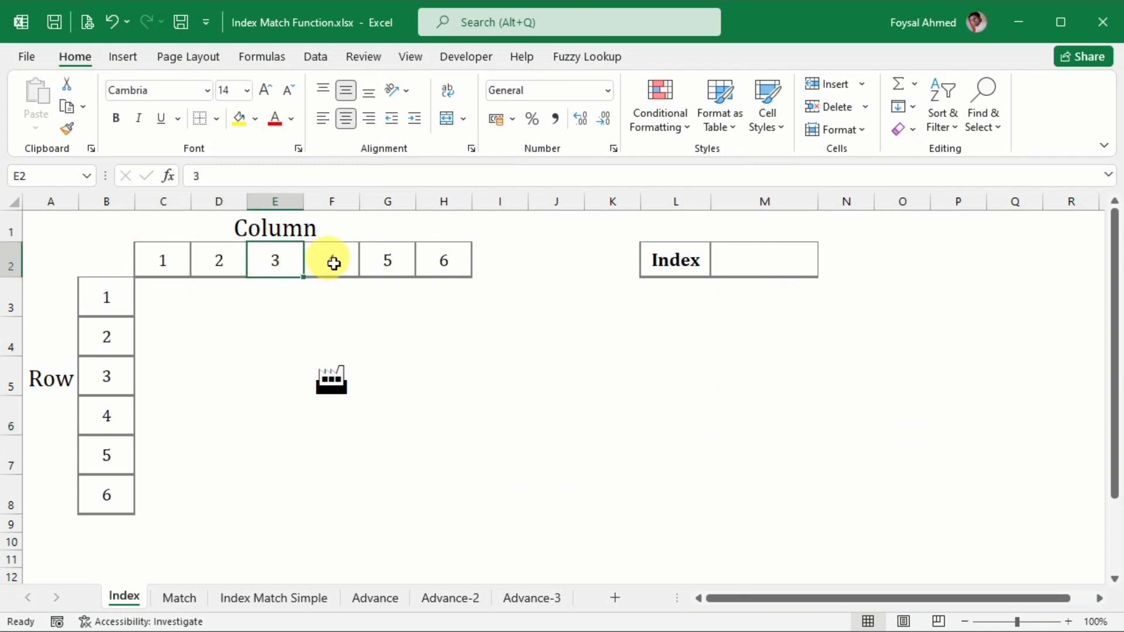
left_click(332, 262)
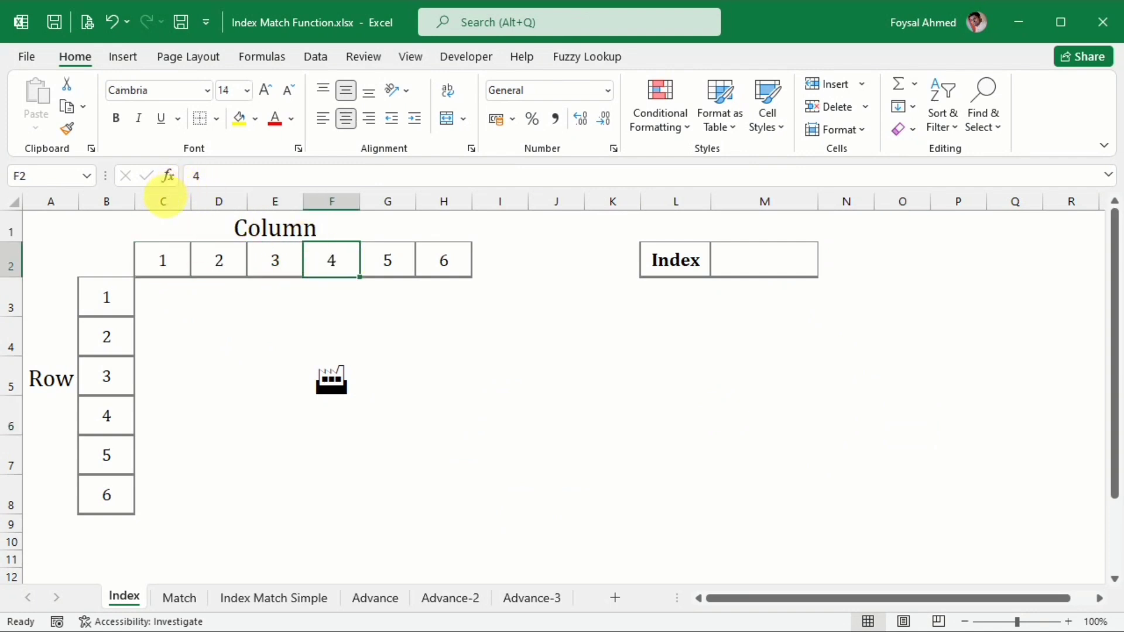
left_click_drag(163, 199, 427, 208)
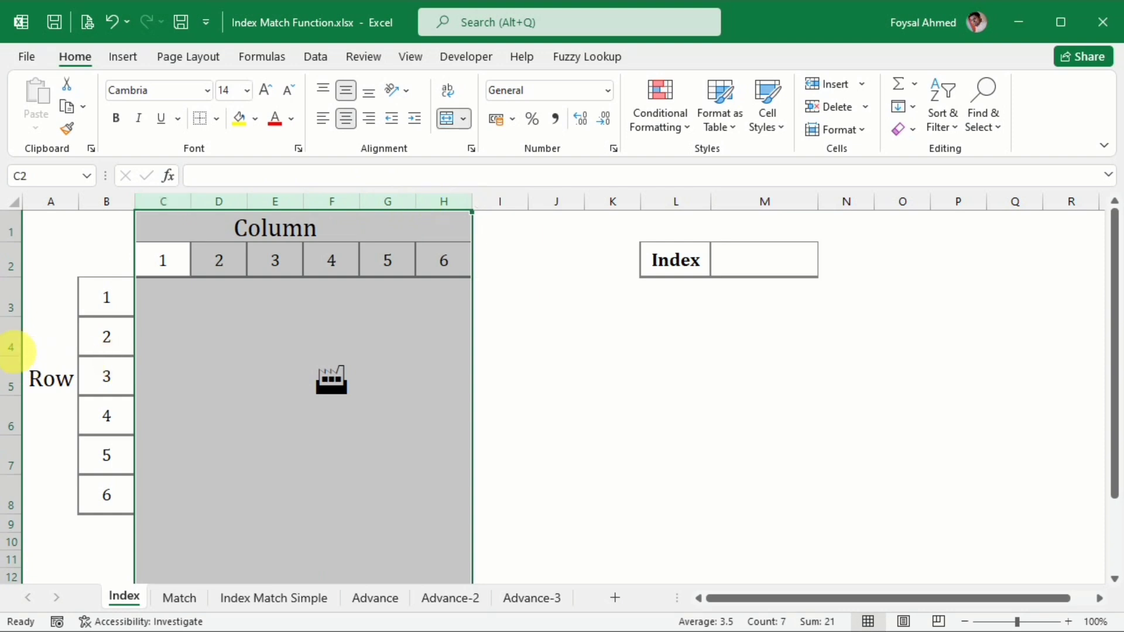
left_click_drag(17, 293, 10, 498)
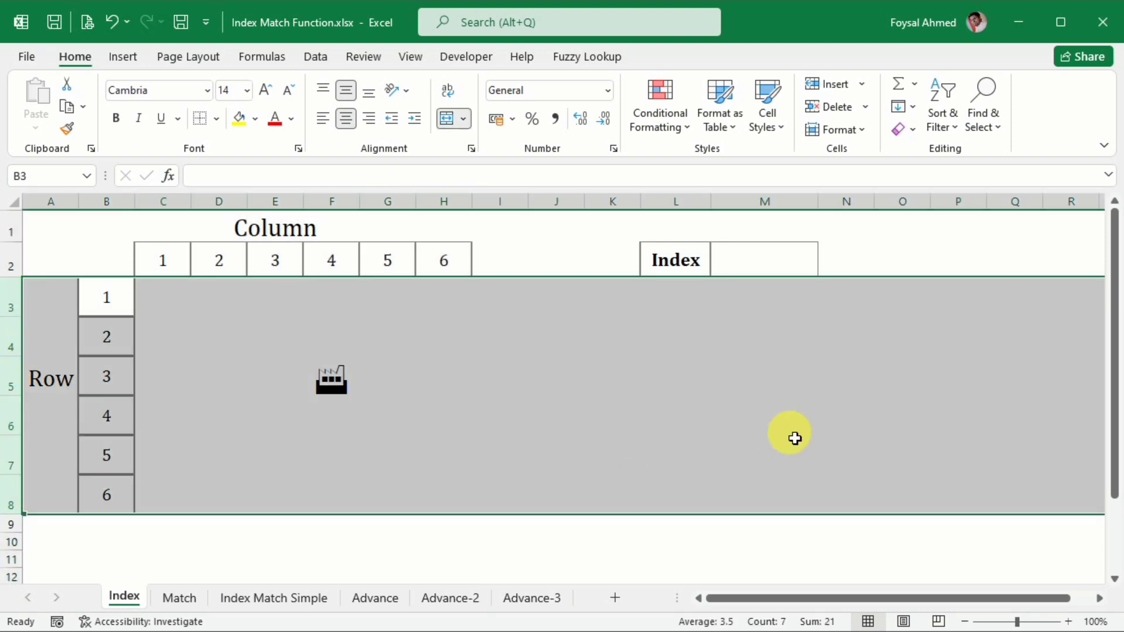
left_click(793, 434)
Start an INDEX formula in cell M2 with the range C3:H8 as its array.
left_click(764, 263)
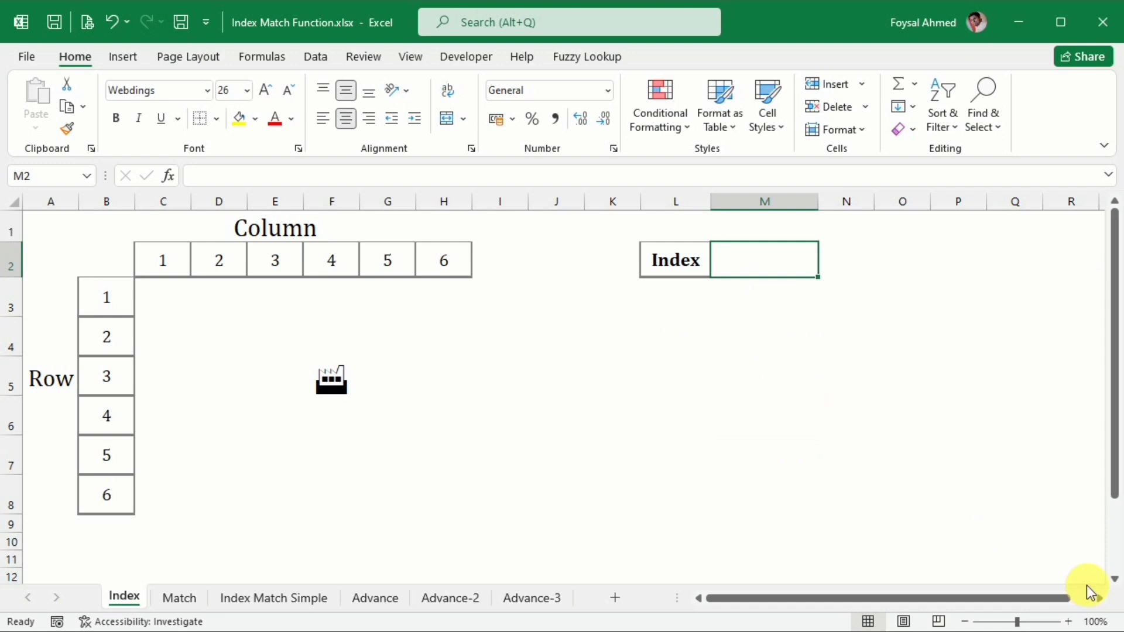
type("=")
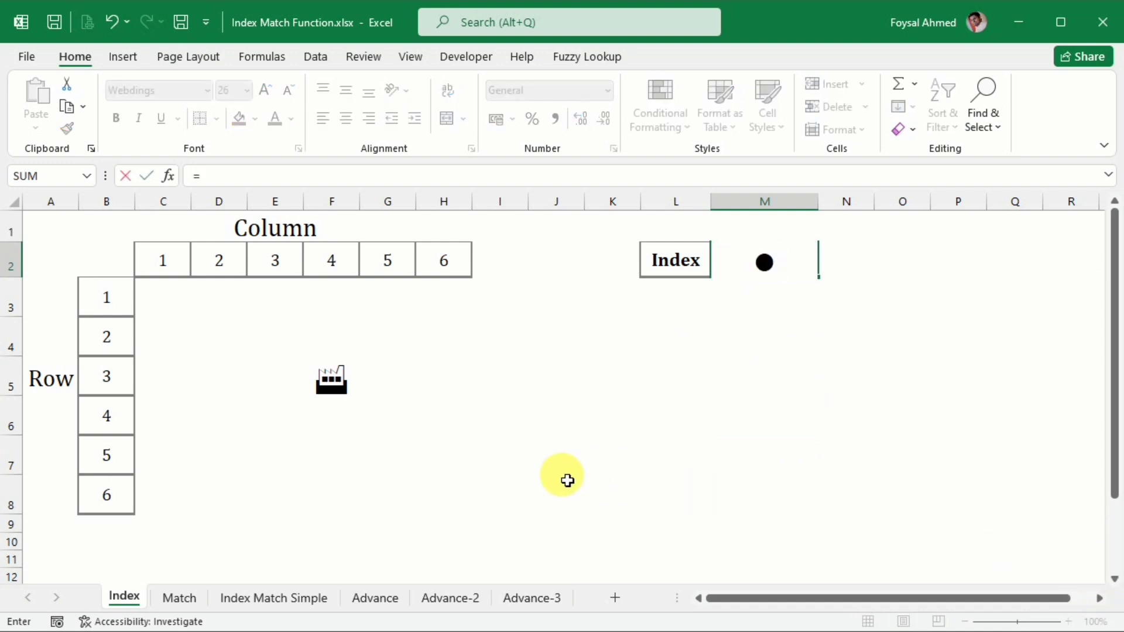
left_click(221, 177)
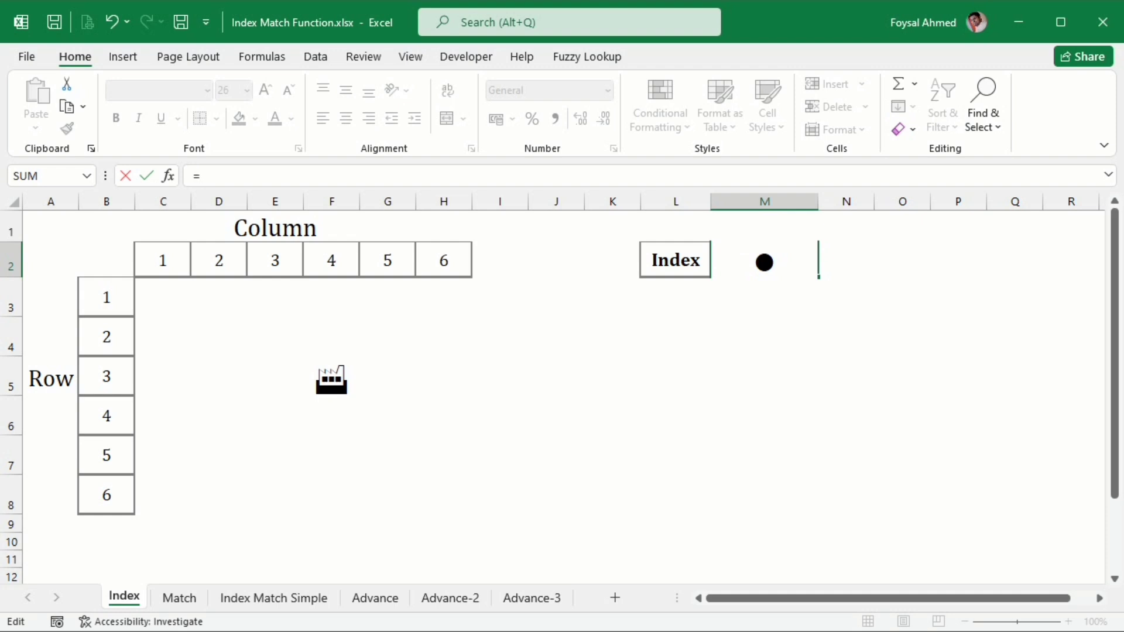
type("ind")
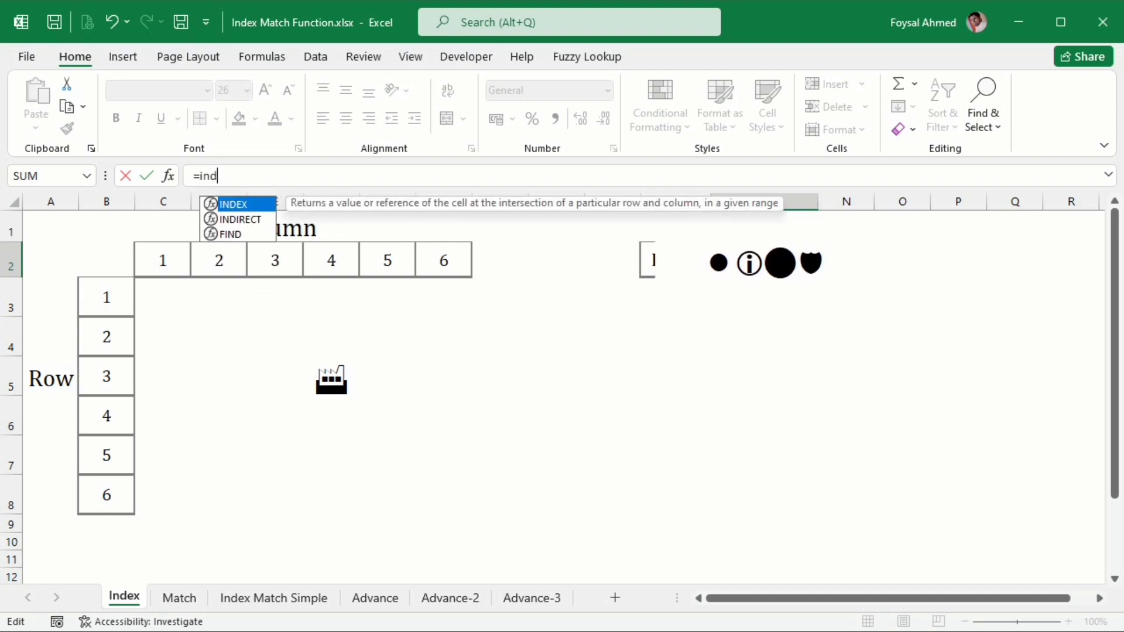
type("ex")
key("Tab")
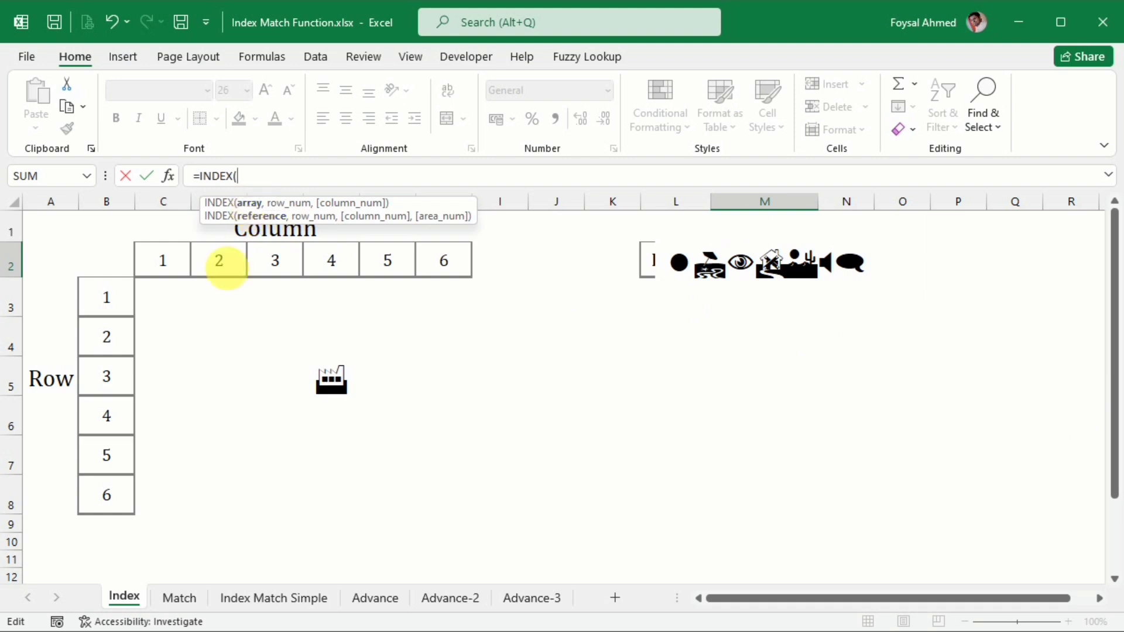
left_click(163, 297)
left_click_drag(163, 297, 445, 498)
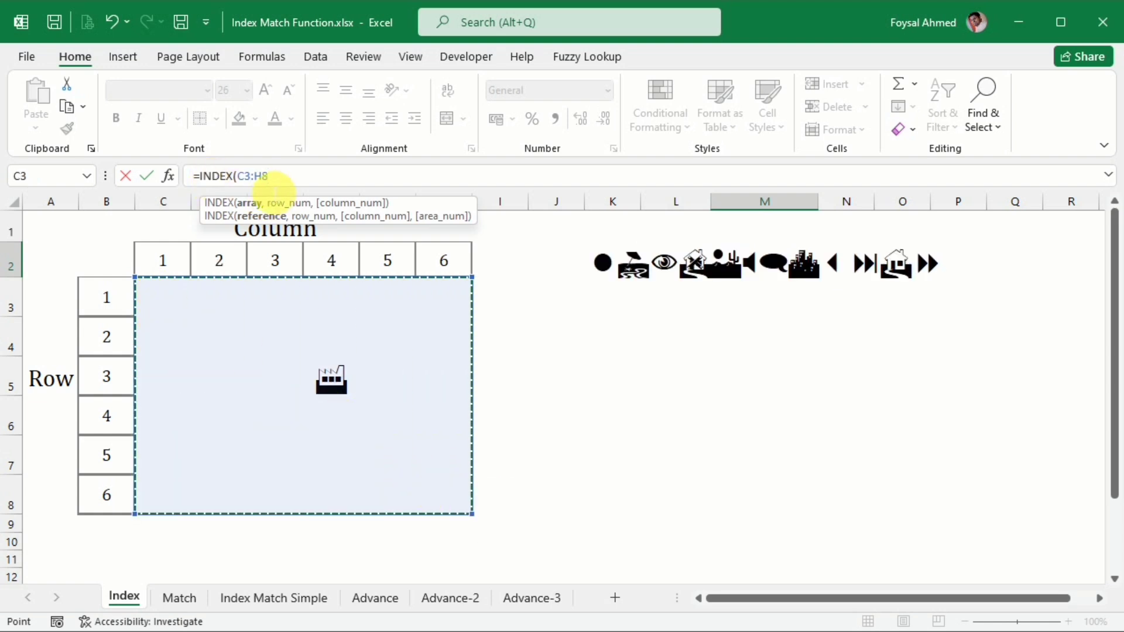
Complete the INDEX formula with row number 3 and column number 4.
type(",")
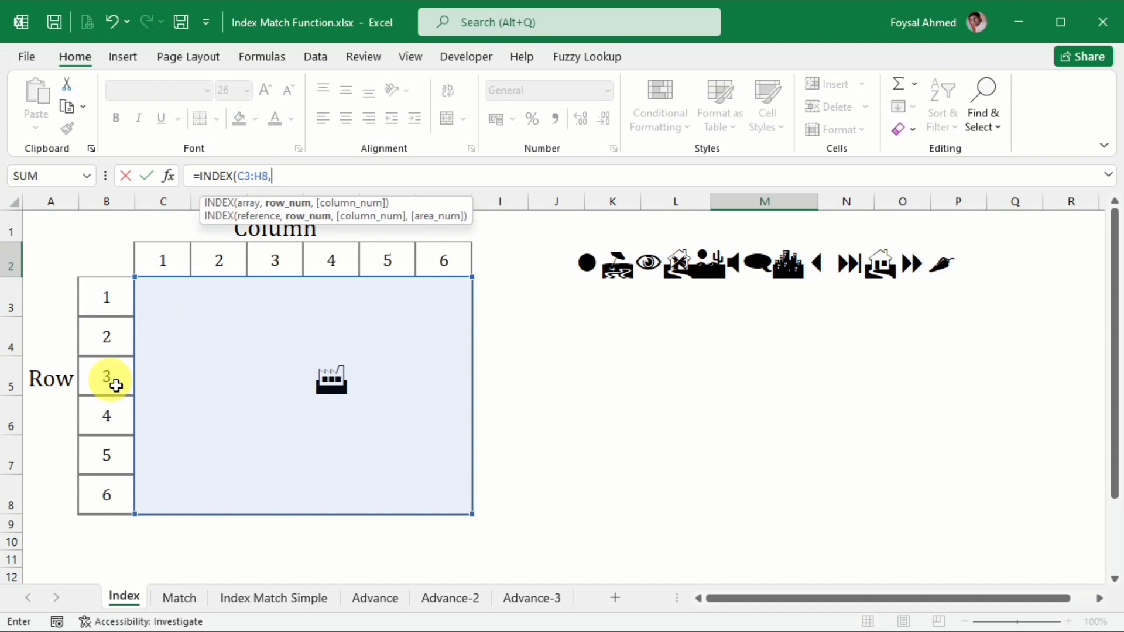
type("3")
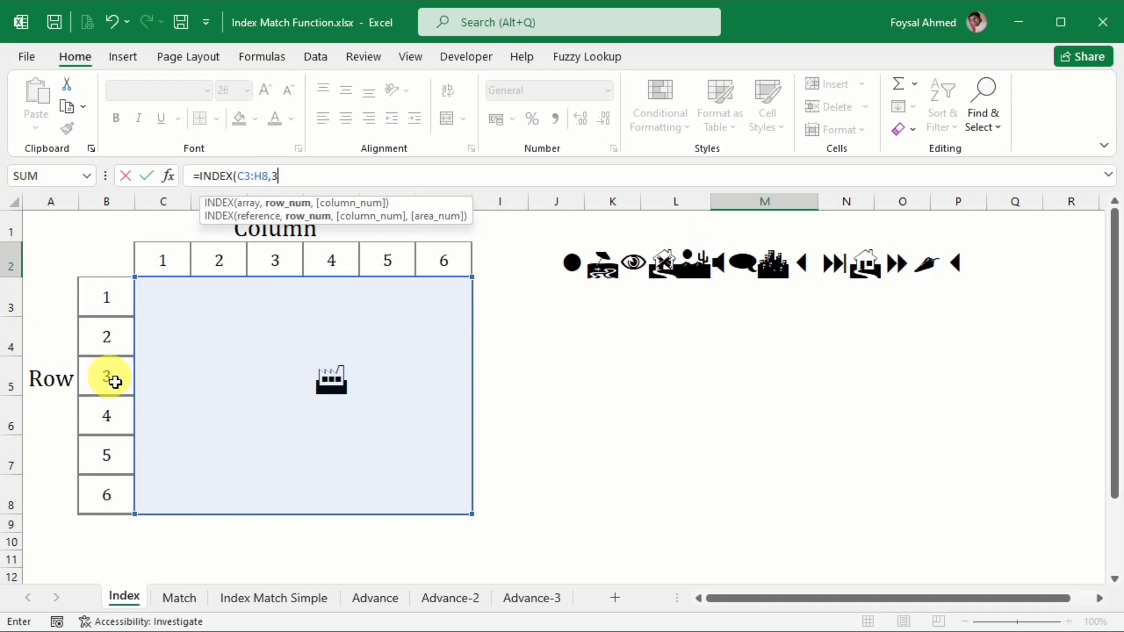
type(",")
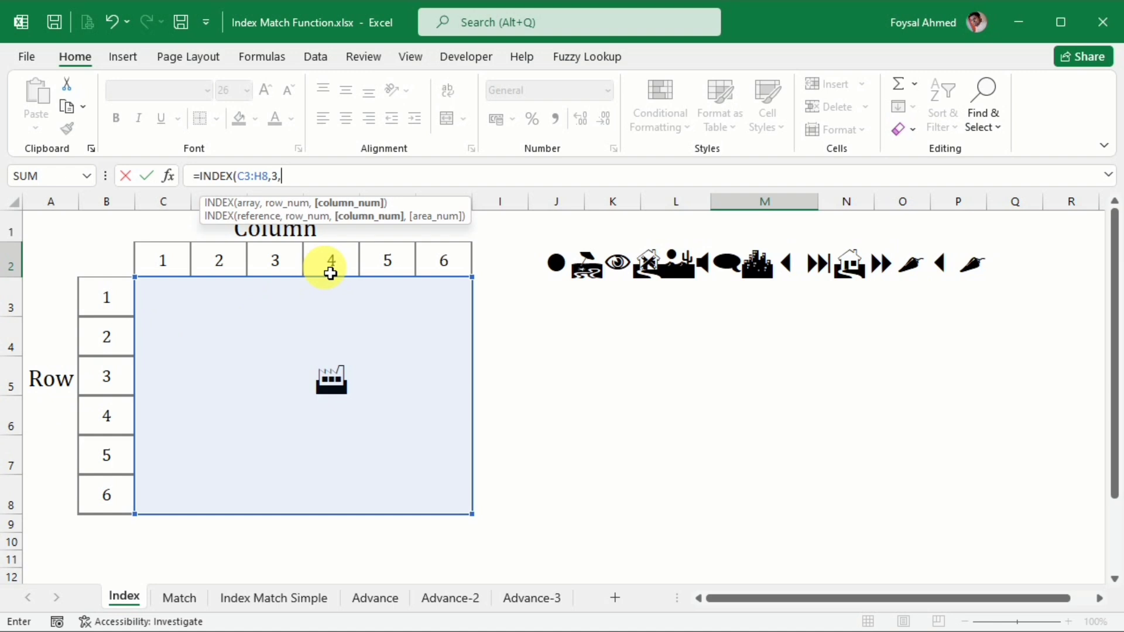
type("4")
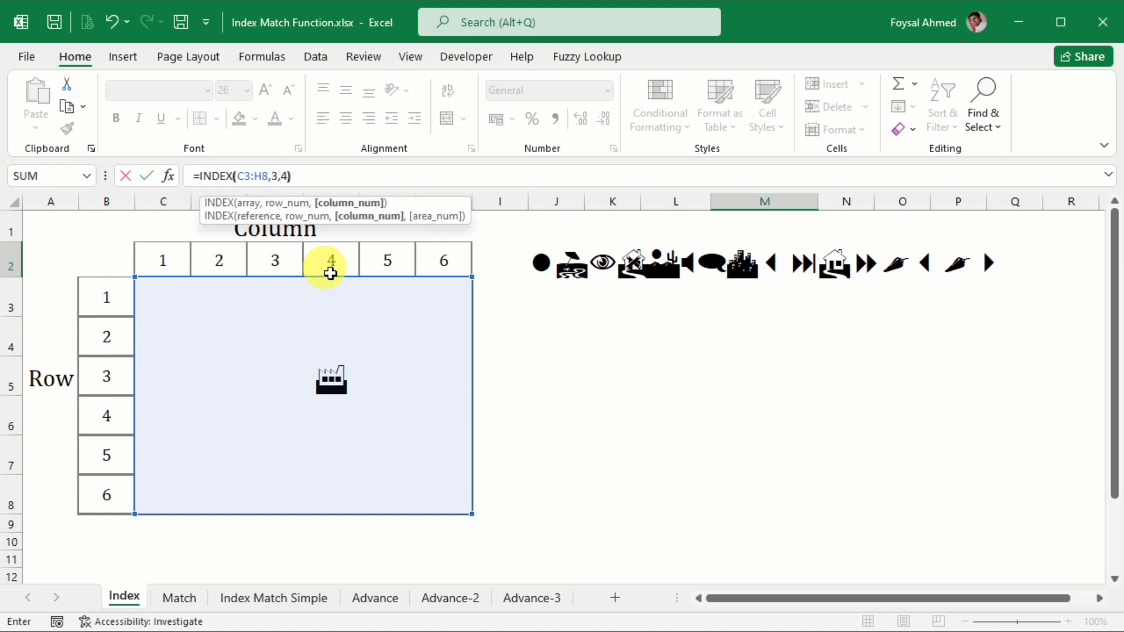
type(")")
key("Return")
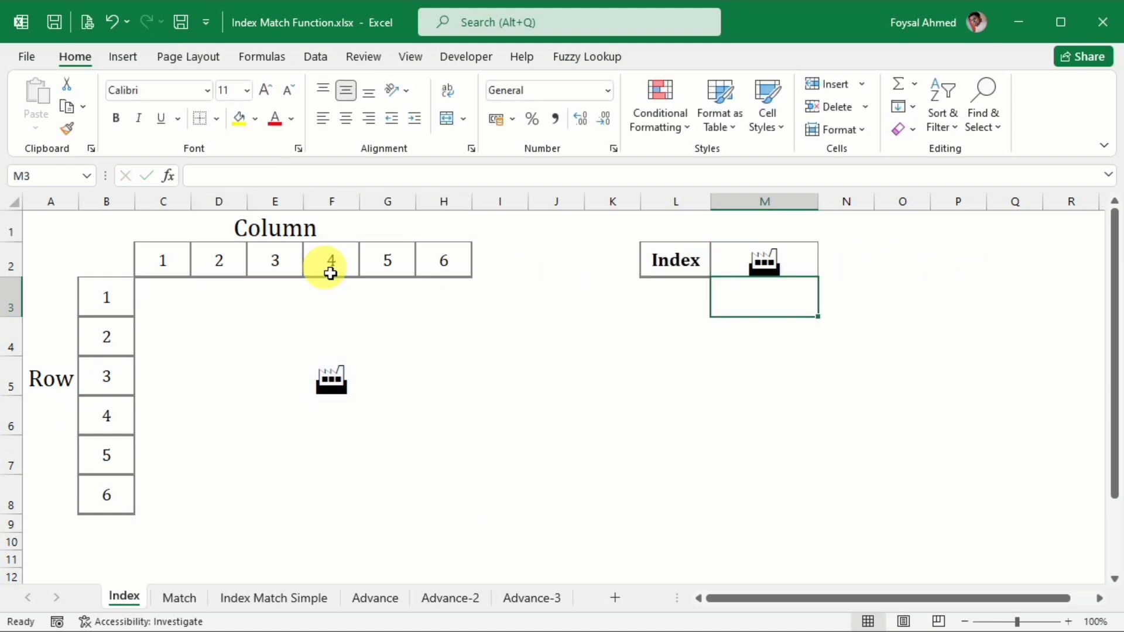
Review the arguments of the INDEX formula in cell M2 against the grid.
left_click(793, 262)
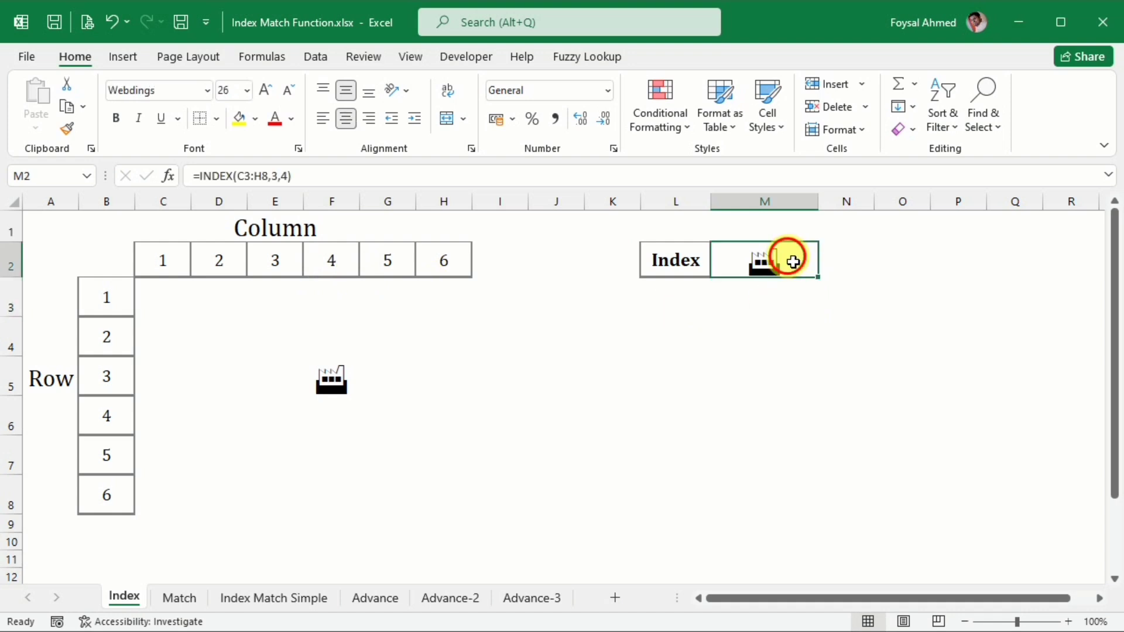
double_click(794, 262)
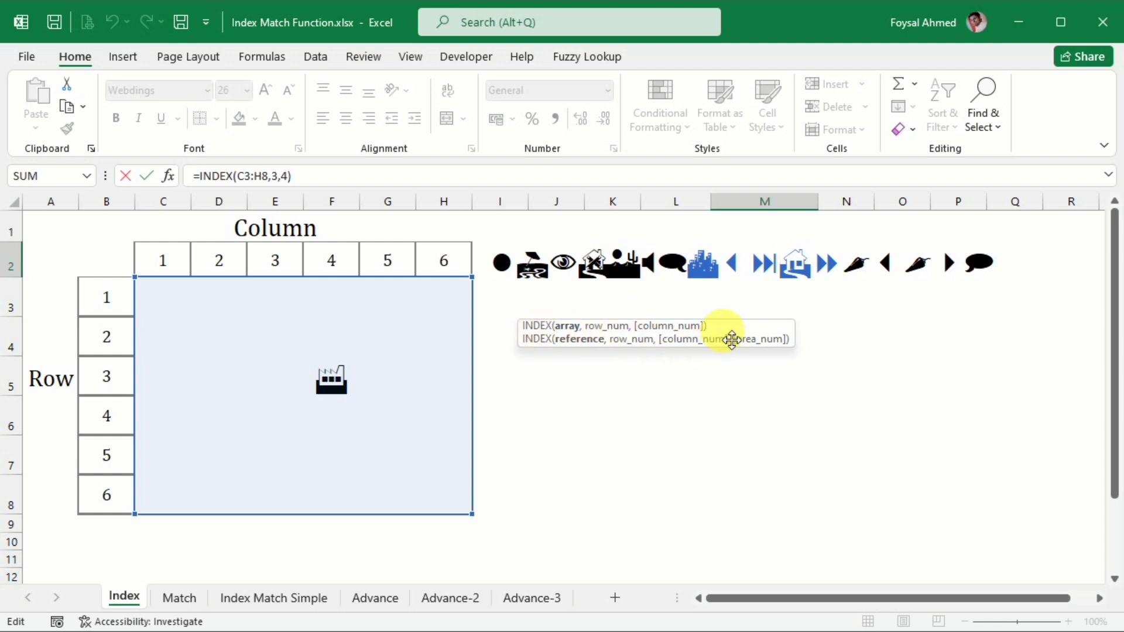
left_click_drag(732, 340, 748, 331)
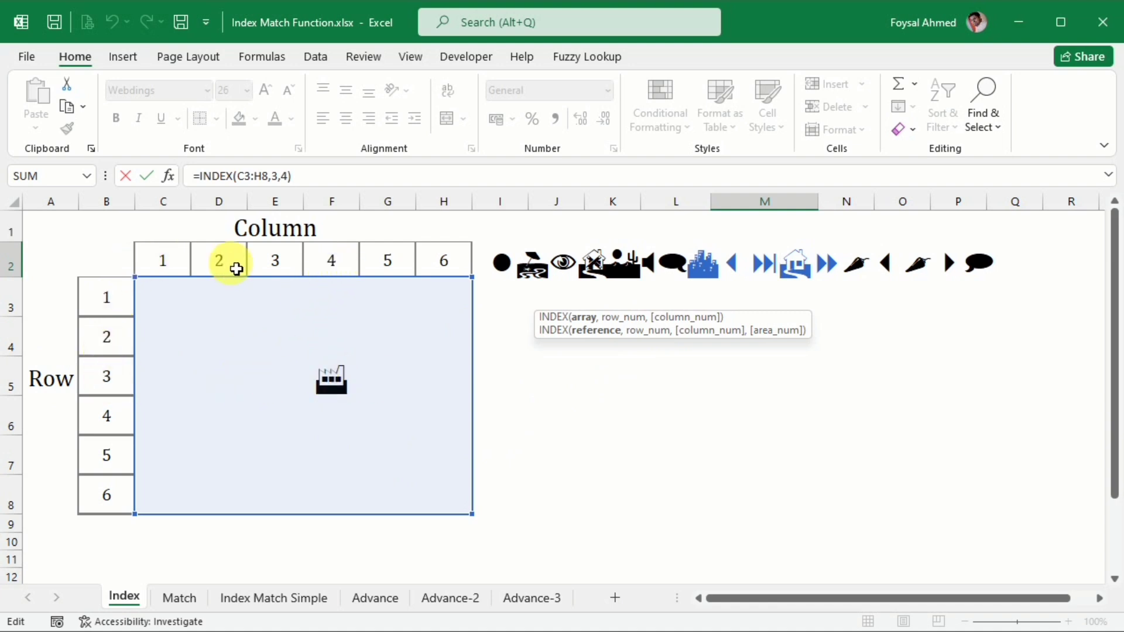
key("Return")
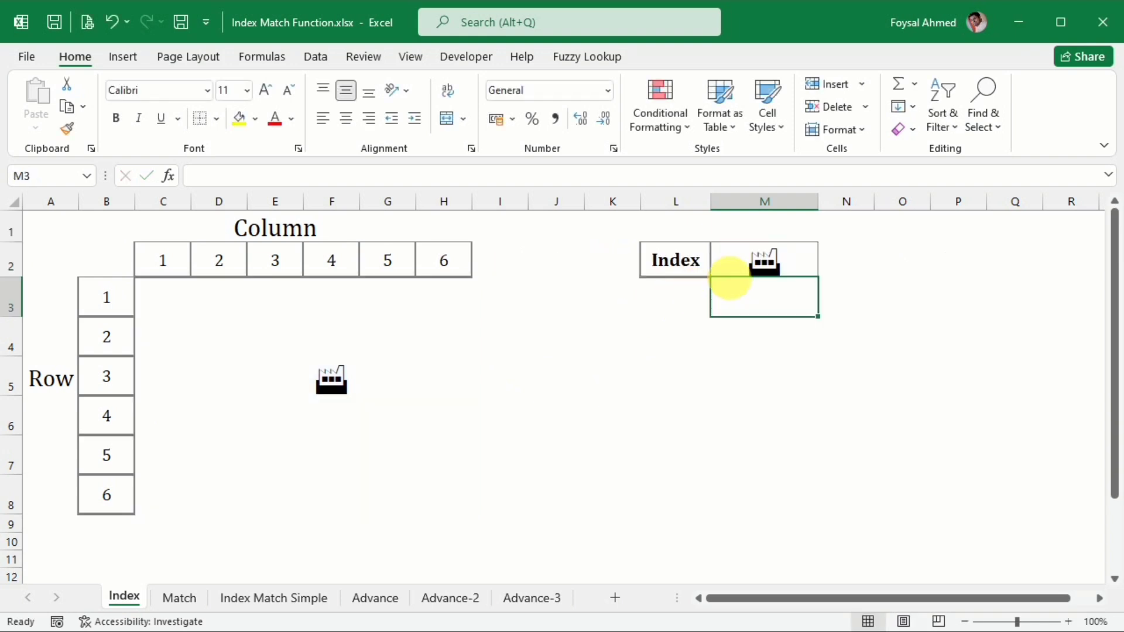
On the Match sheet, enter =MATCH(B4,B7:B11,0) in cell C4 to find the product's position by exact match.
left_click(202, 590)
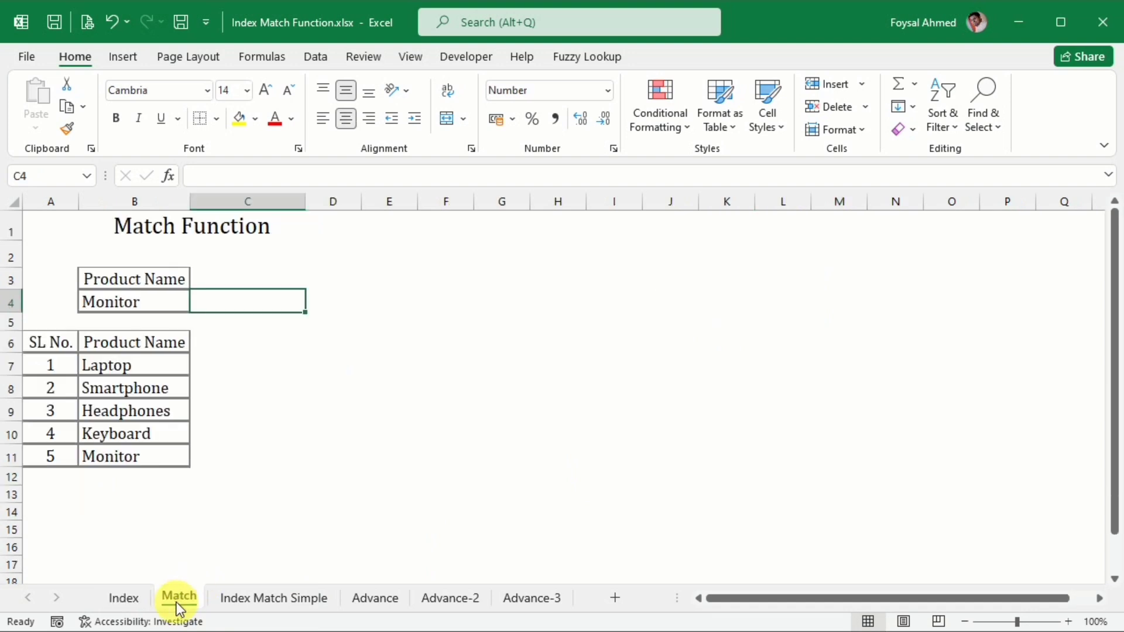
left_click(520, 345)
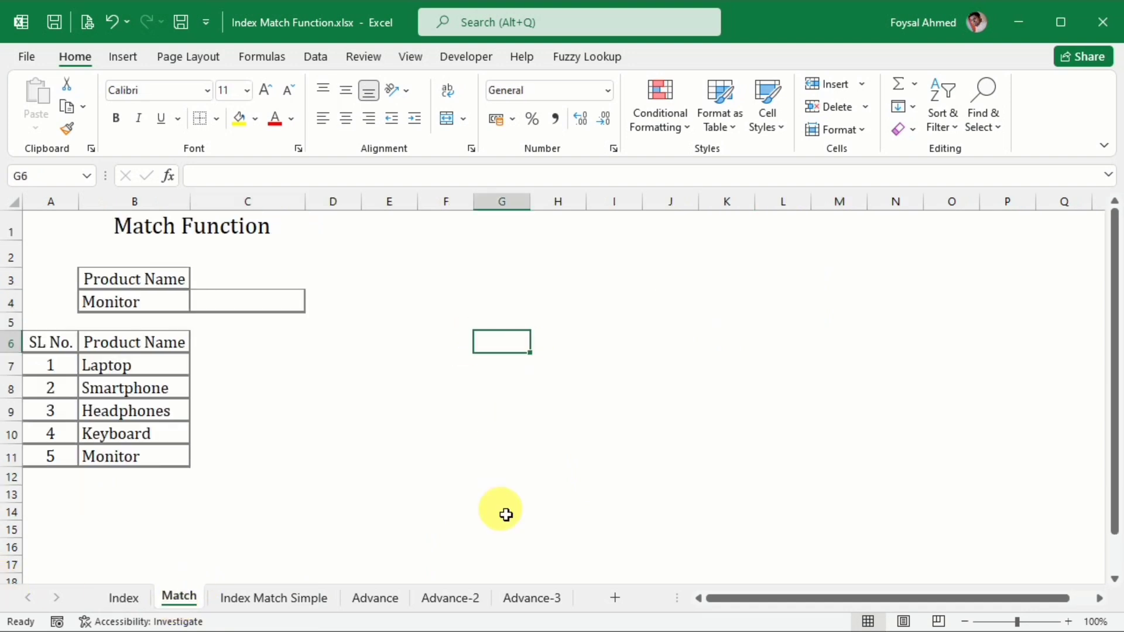
left_click(246, 300)
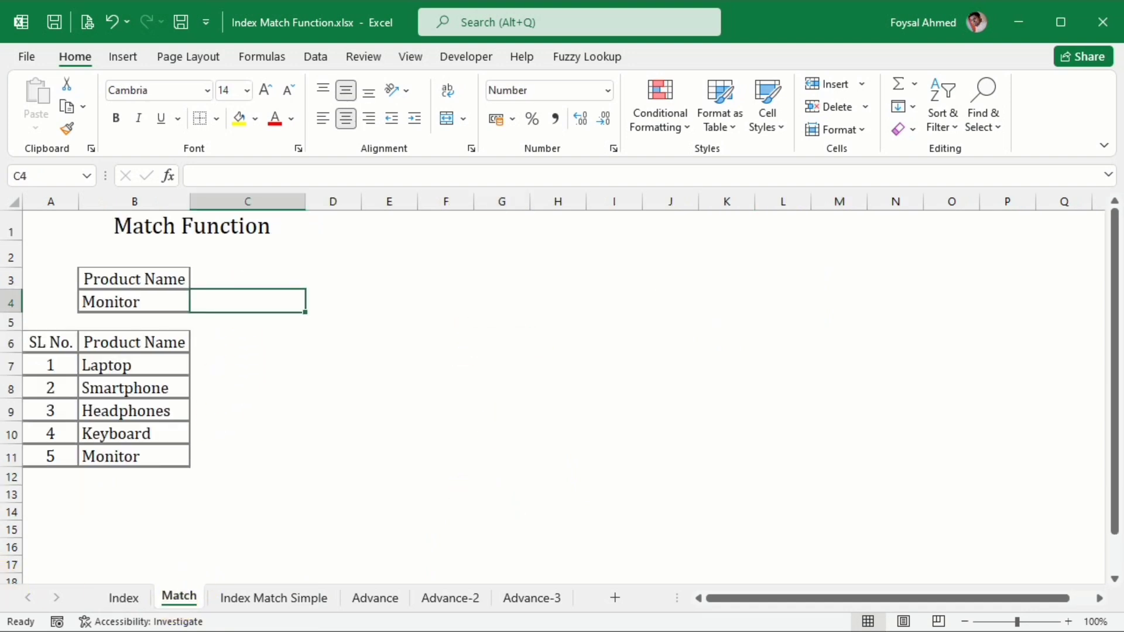
type("=match")
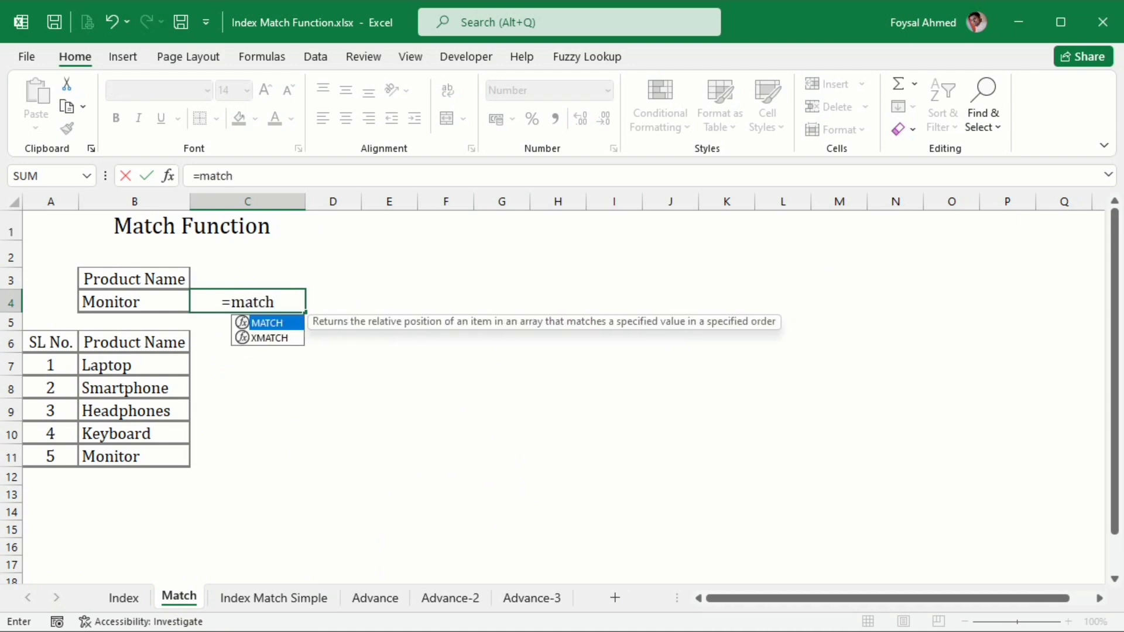
key("Tab")
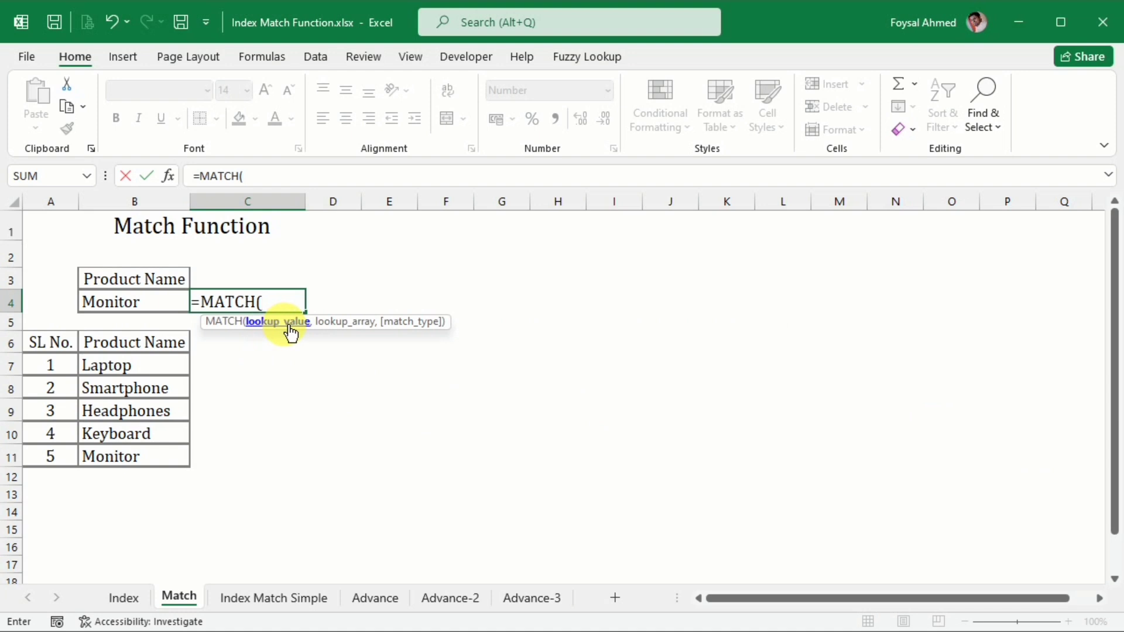
left_click(171, 304)
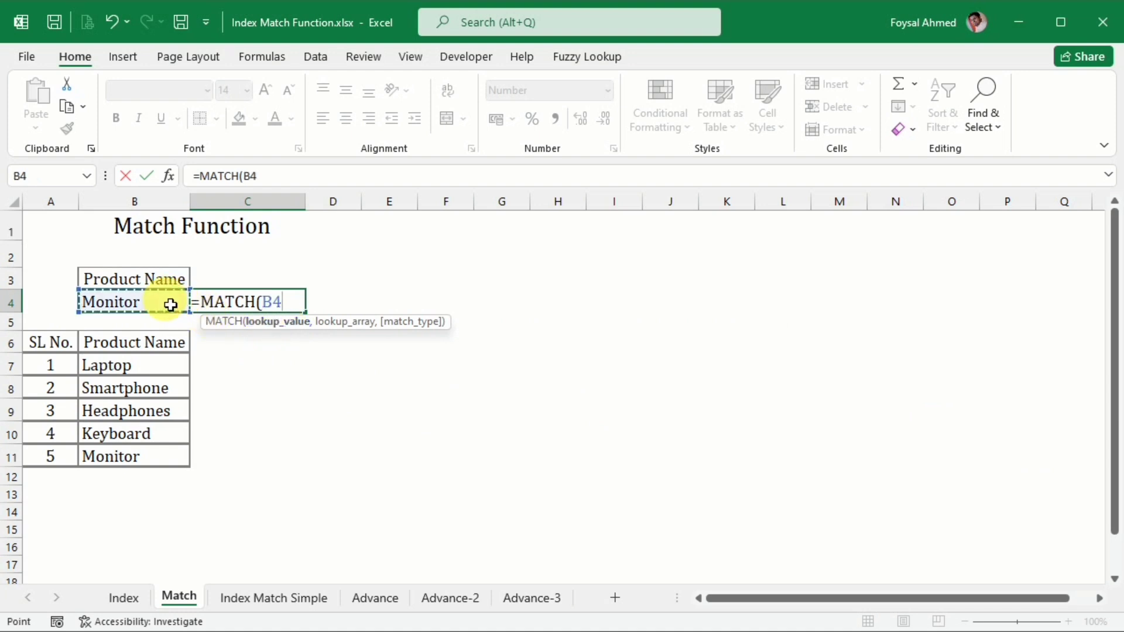
type(",")
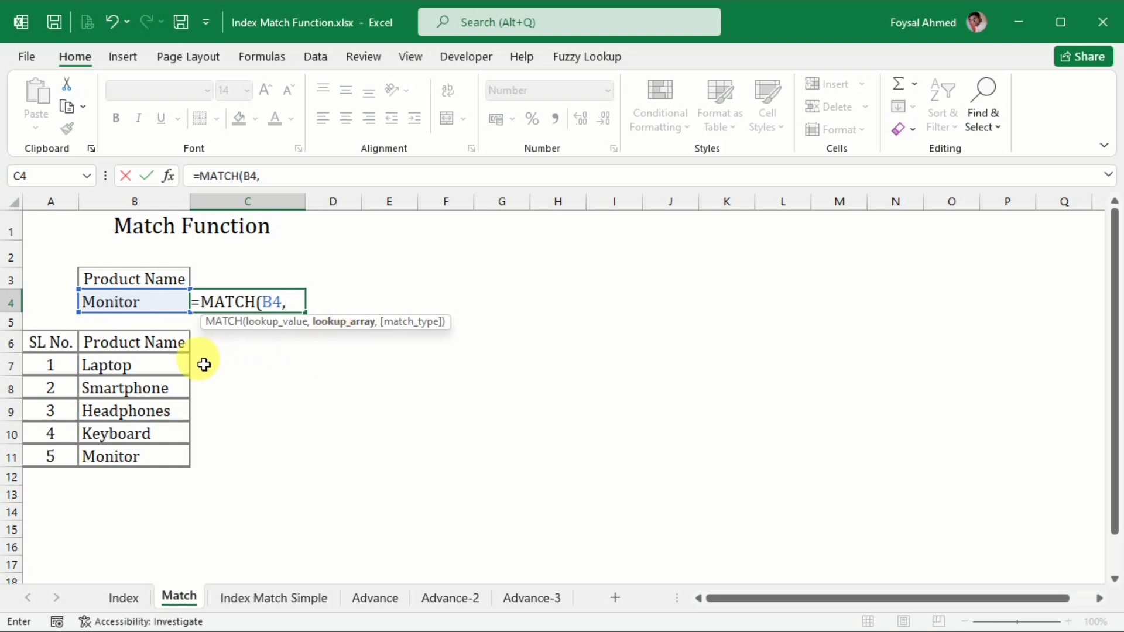
left_click_drag(170, 375, 161, 463)
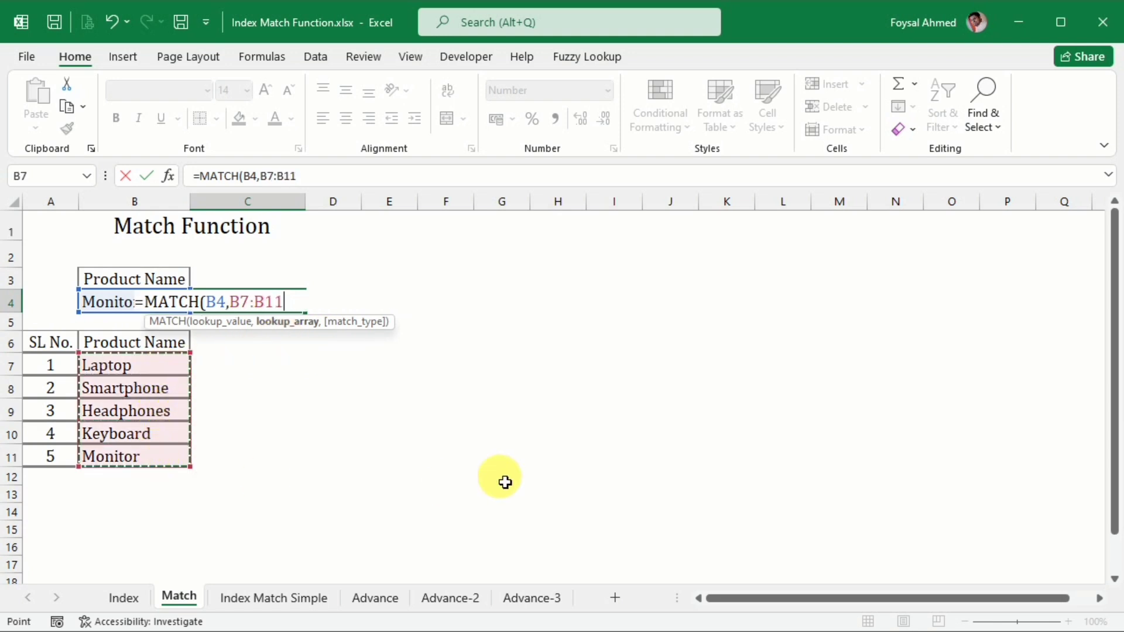
type(",")
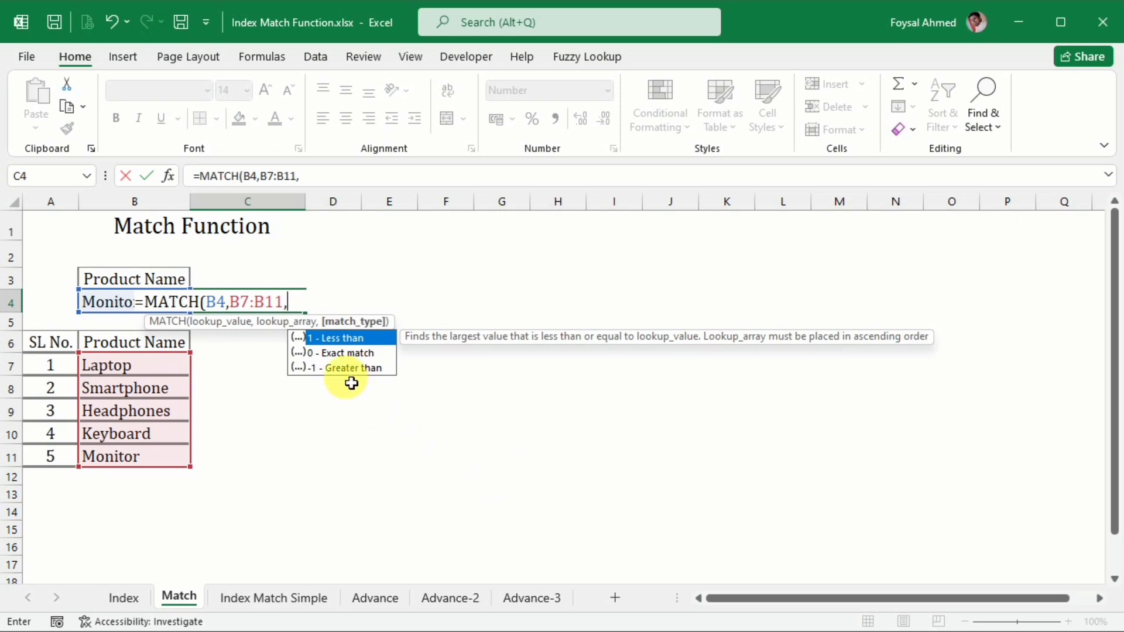
left_click(327, 356)
double_click(327, 356)
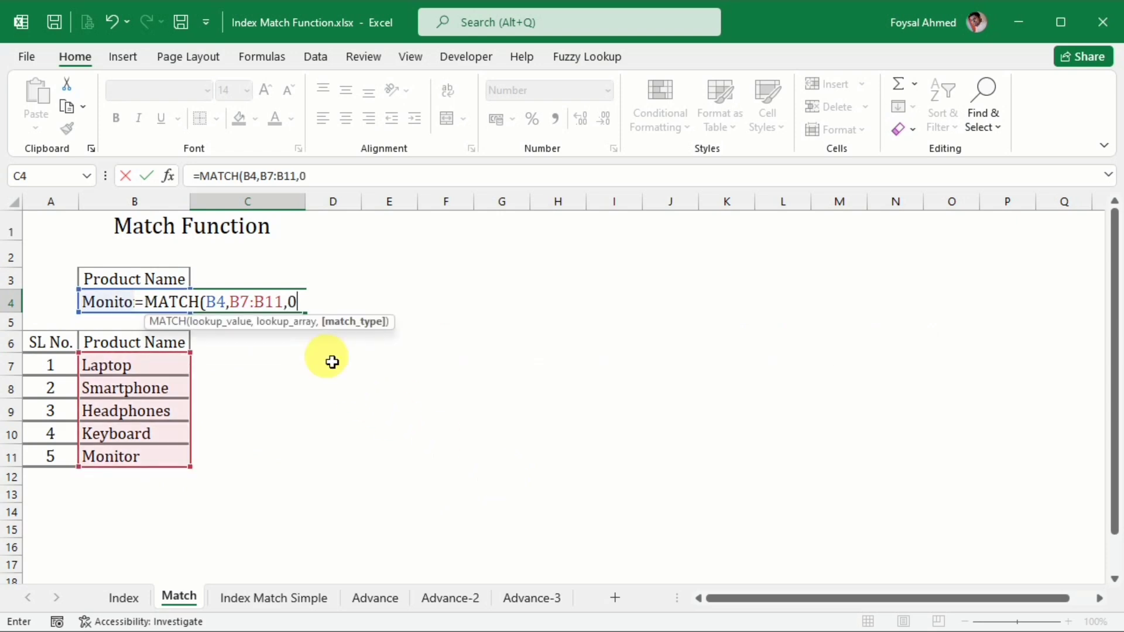
key("Return")
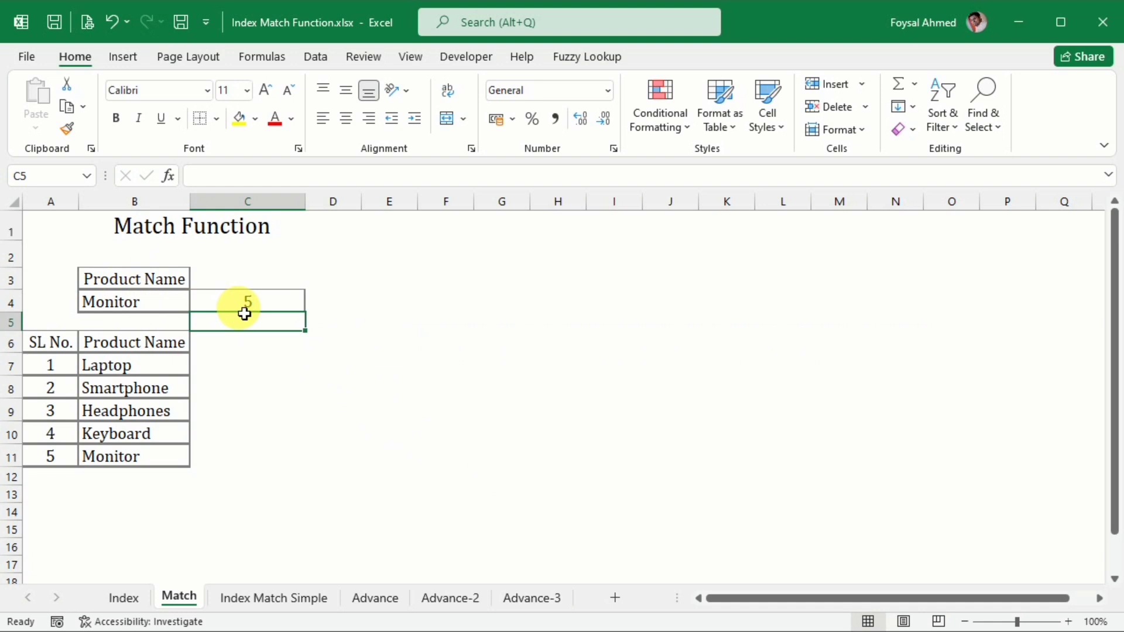
Test the MATCH formula by copying Laptop from the product list into the lookup cell B4.
left_click(112, 365)
key("ctrl+c")
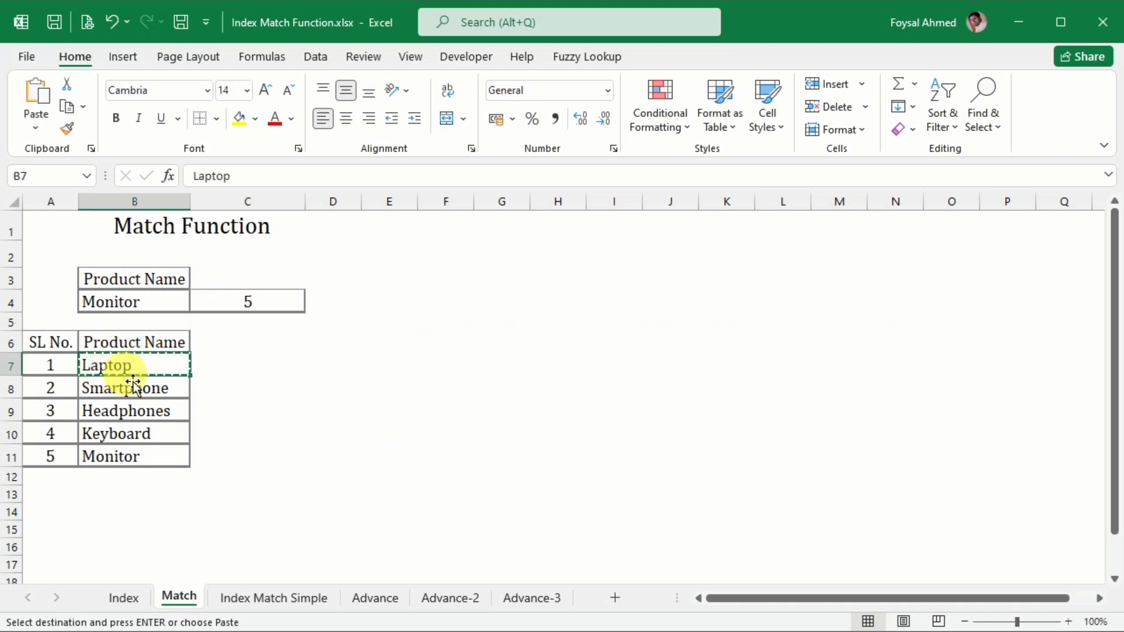
left_click(117, 301)
key("ctrl+v")
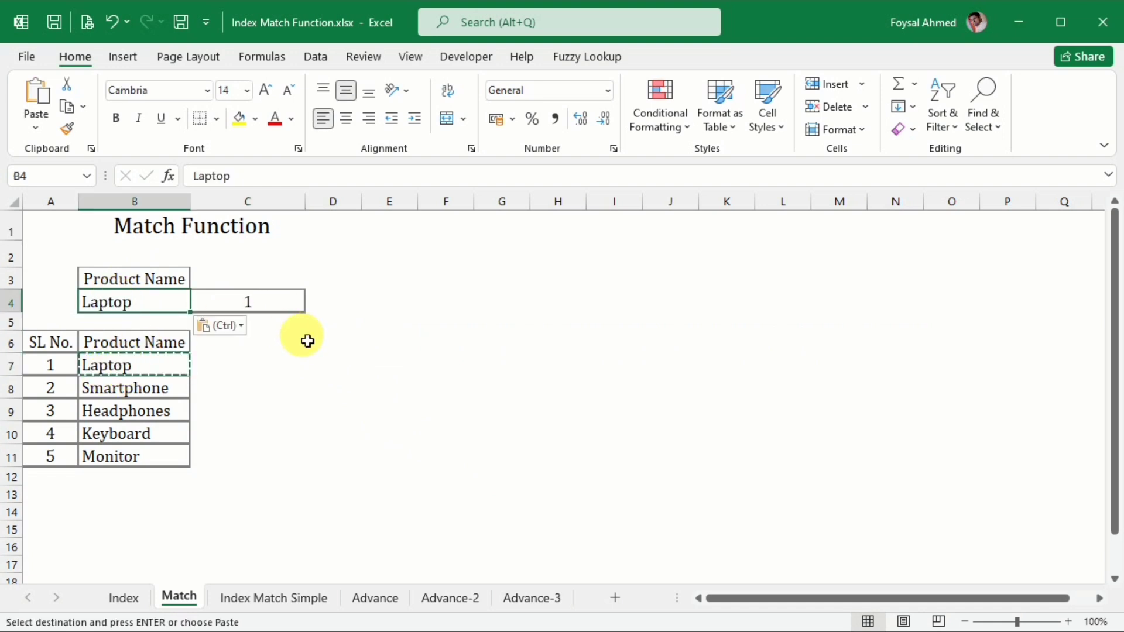
Copy Keyboard from the product list into lookup cell B4 and check the MATCH formula in C4.
left_click(146, 443)
key("ctrl+c")
left_click(131, 312)
key("ctrl+v")
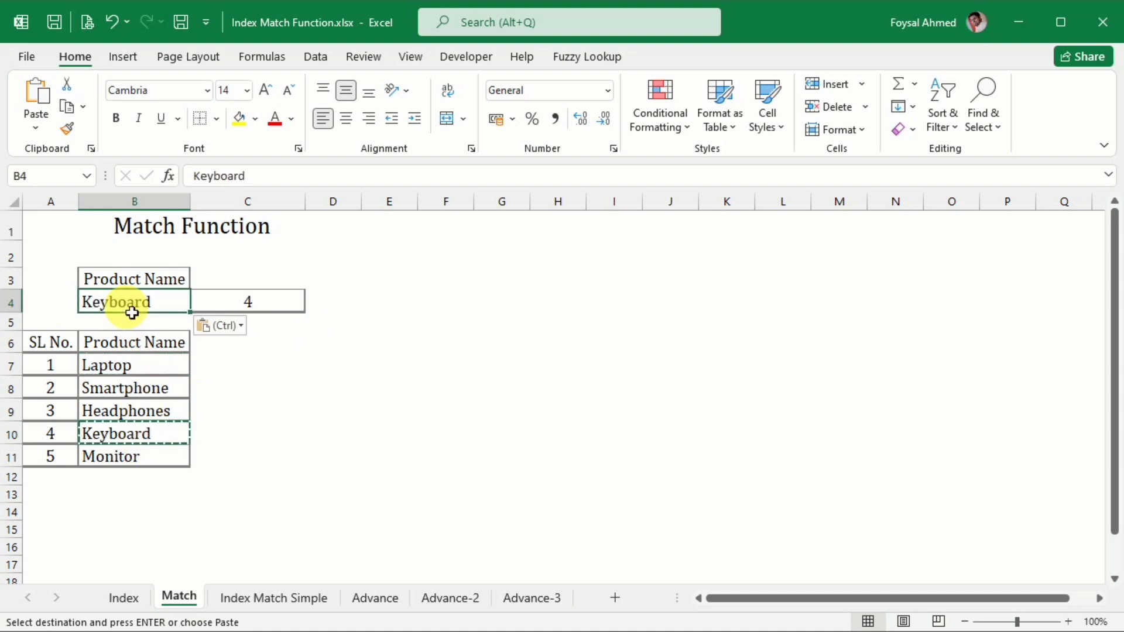
left_click(243, 305)
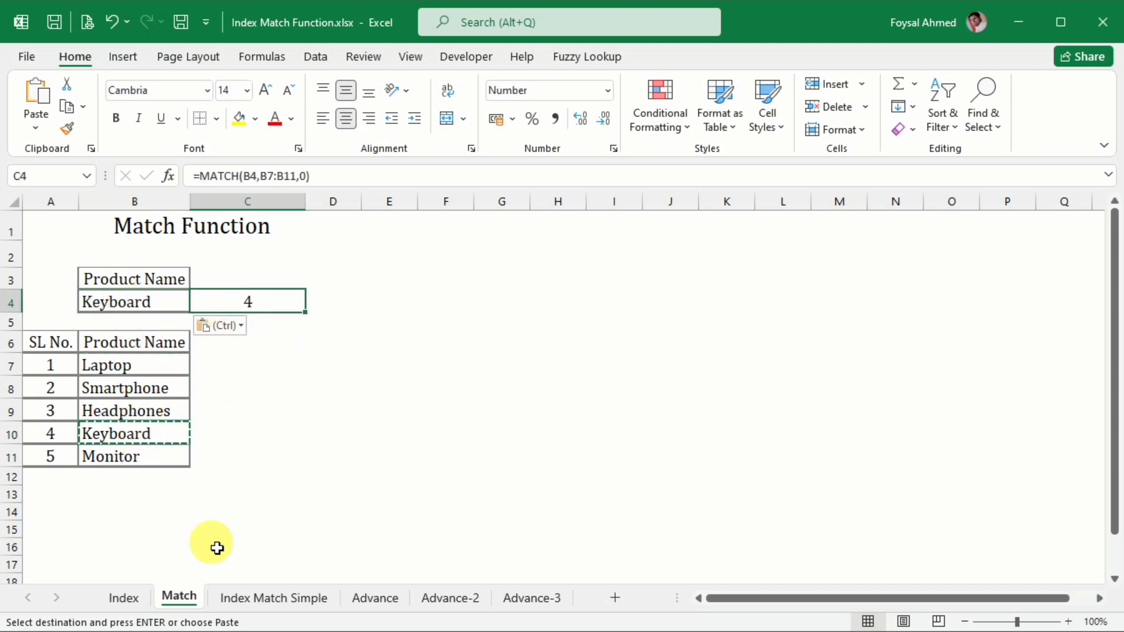
Revisit the Index and Match example sheets, and open the Index Match Simple sheet.
left_click(125, 596)
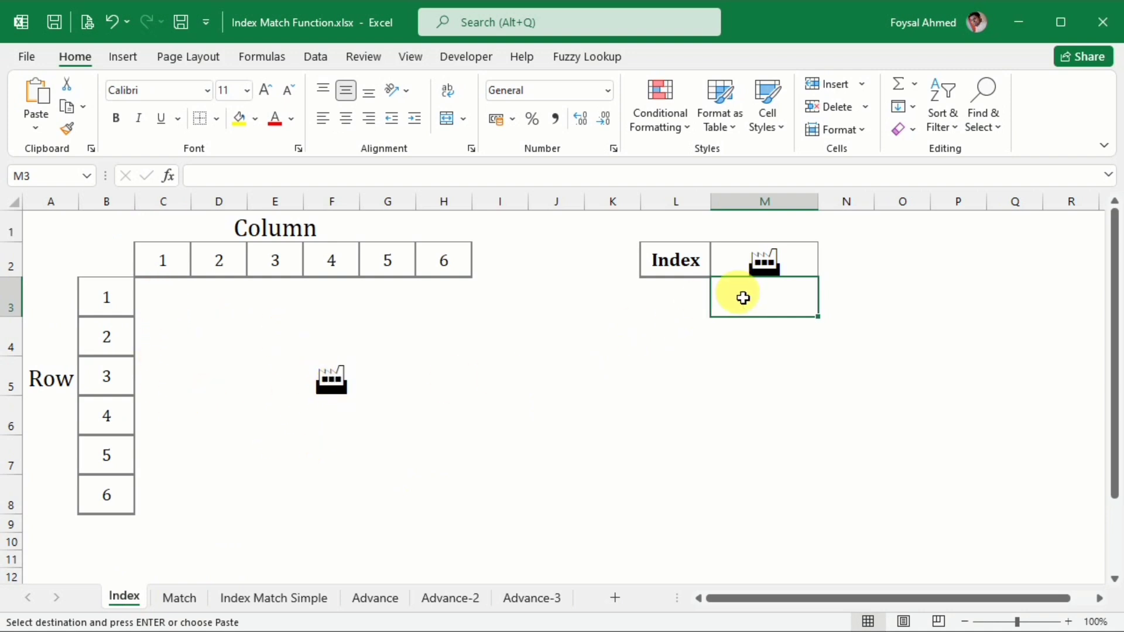
left_click(180, 598)
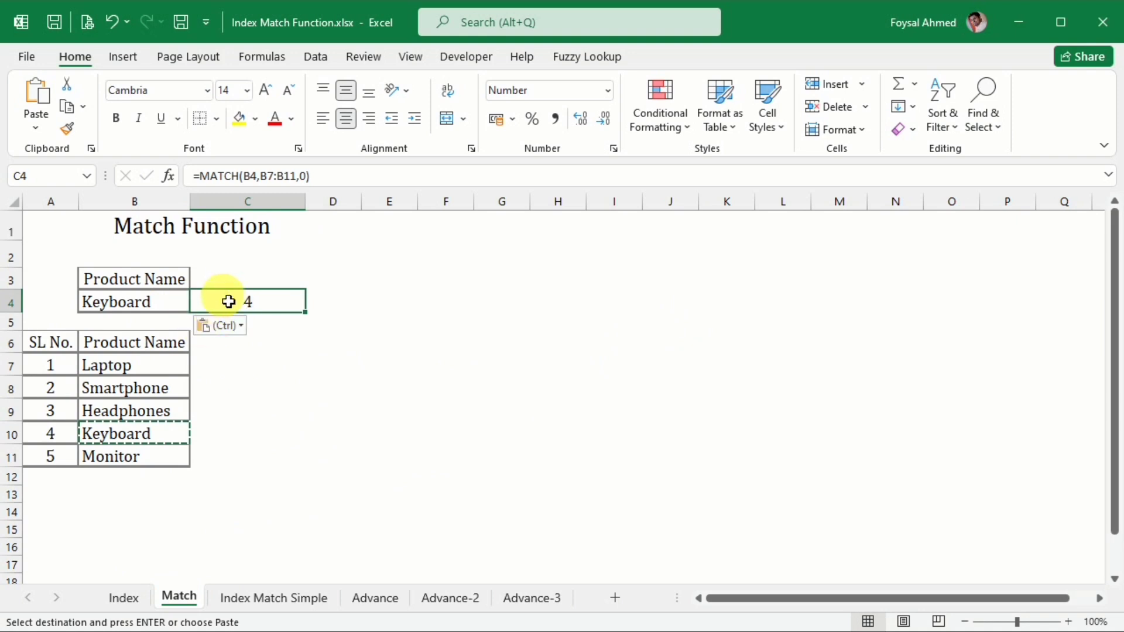
left_click(265, 595)
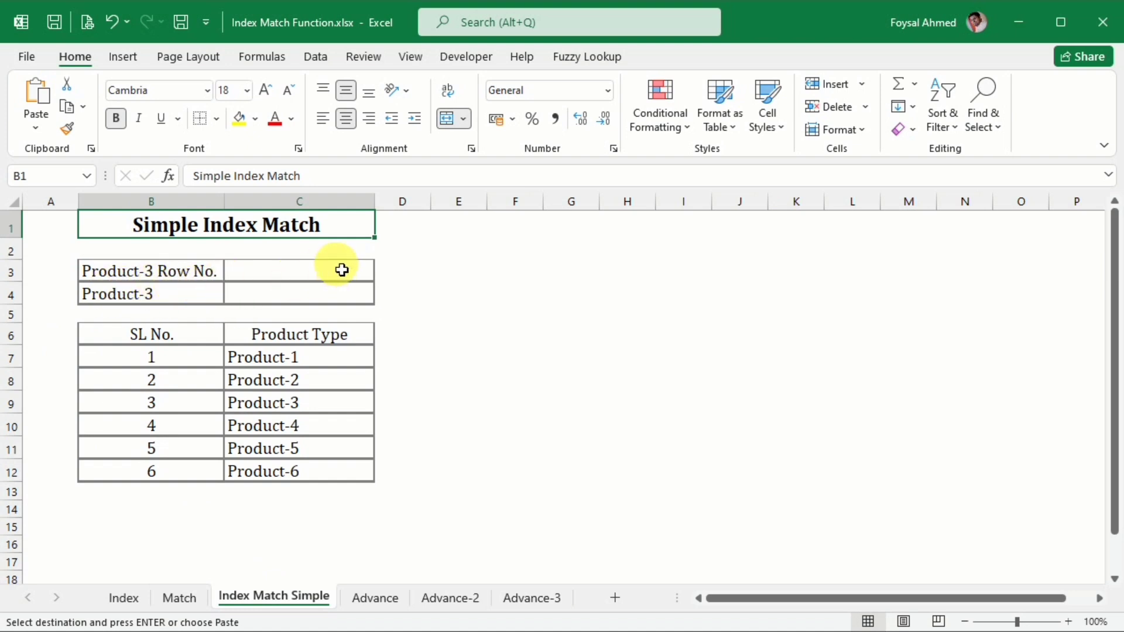
Enter =MATCH(B4,C7:C12,0) in cell C3 to find the row number of the product named in B4.
left_click(324, 275)
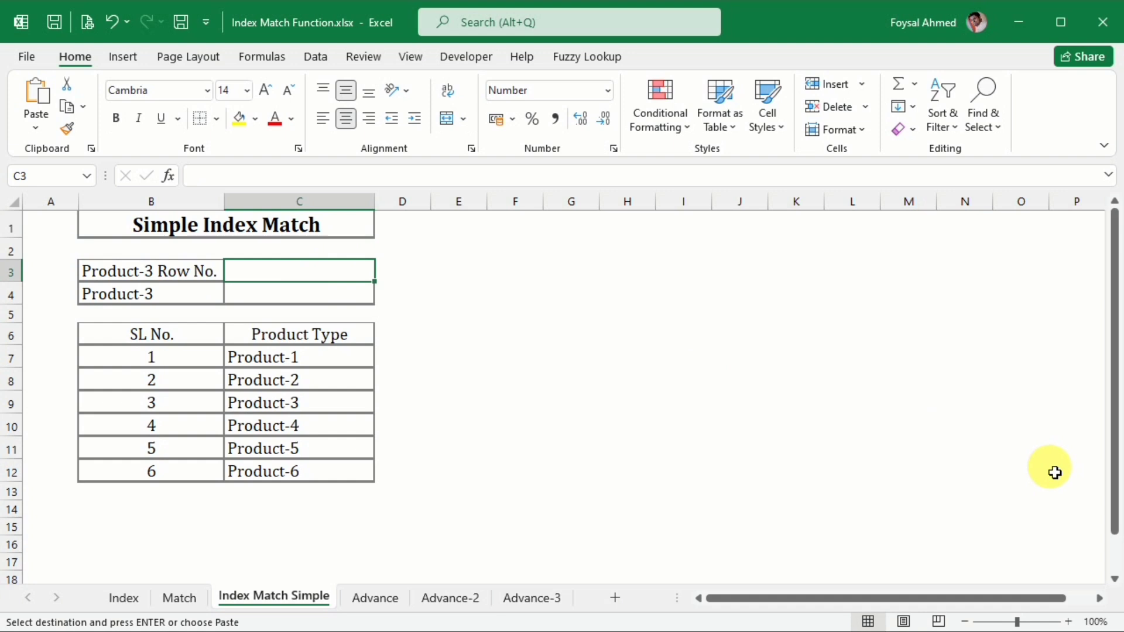
type("=match")
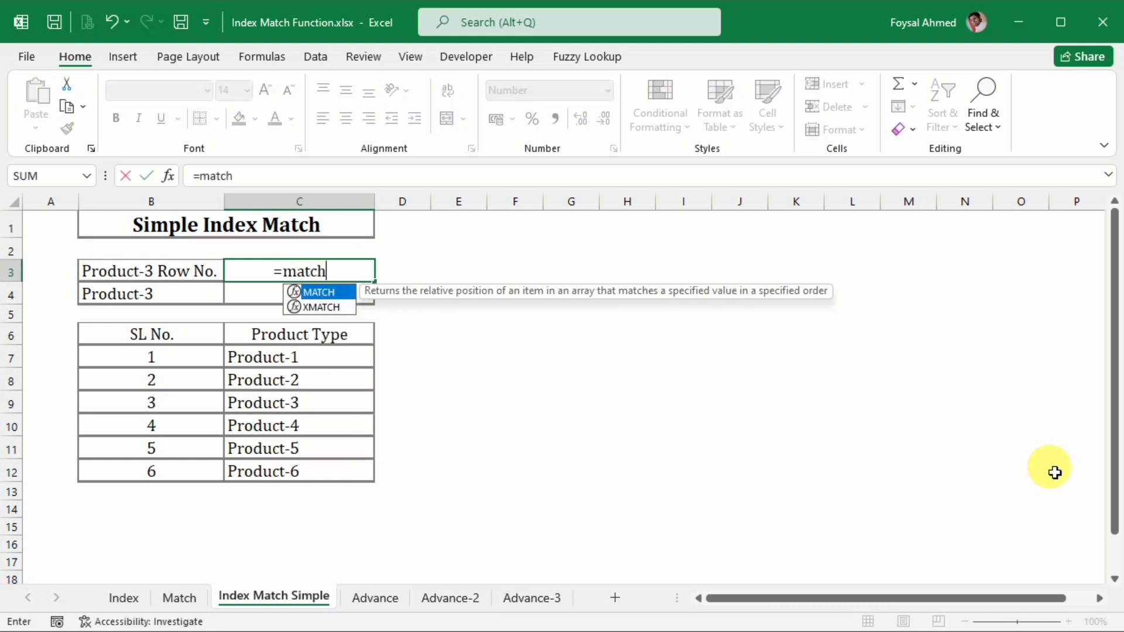
key("Tab")
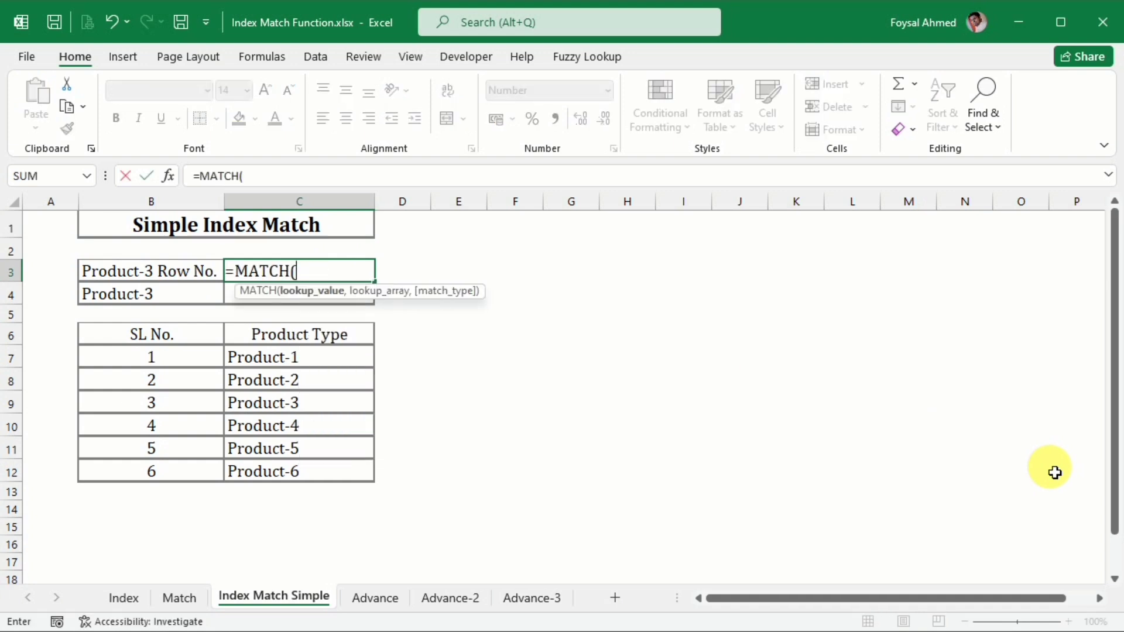
left_click(138, 301)
left_click(139, 302)
type(",")
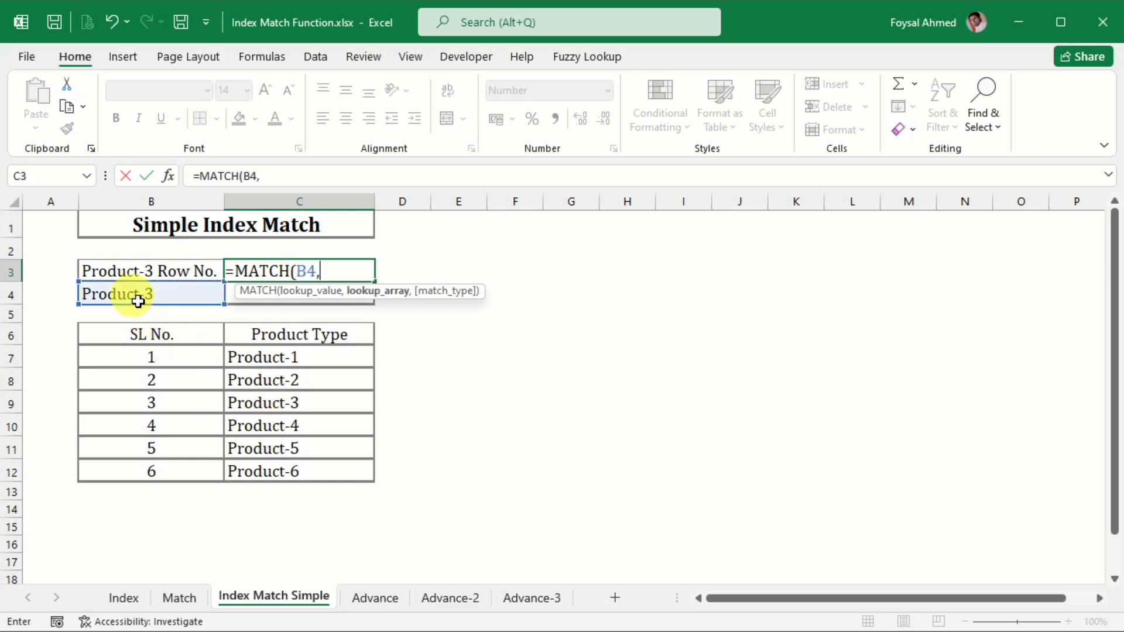
left_click_drag(334, 359, 322, 472)
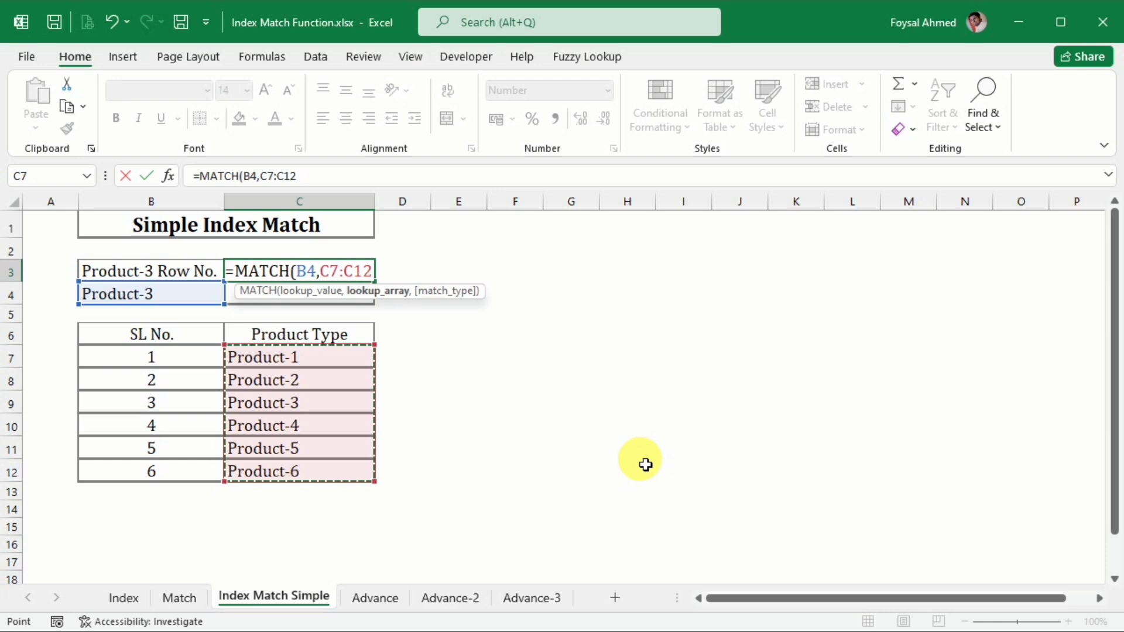
type(",")
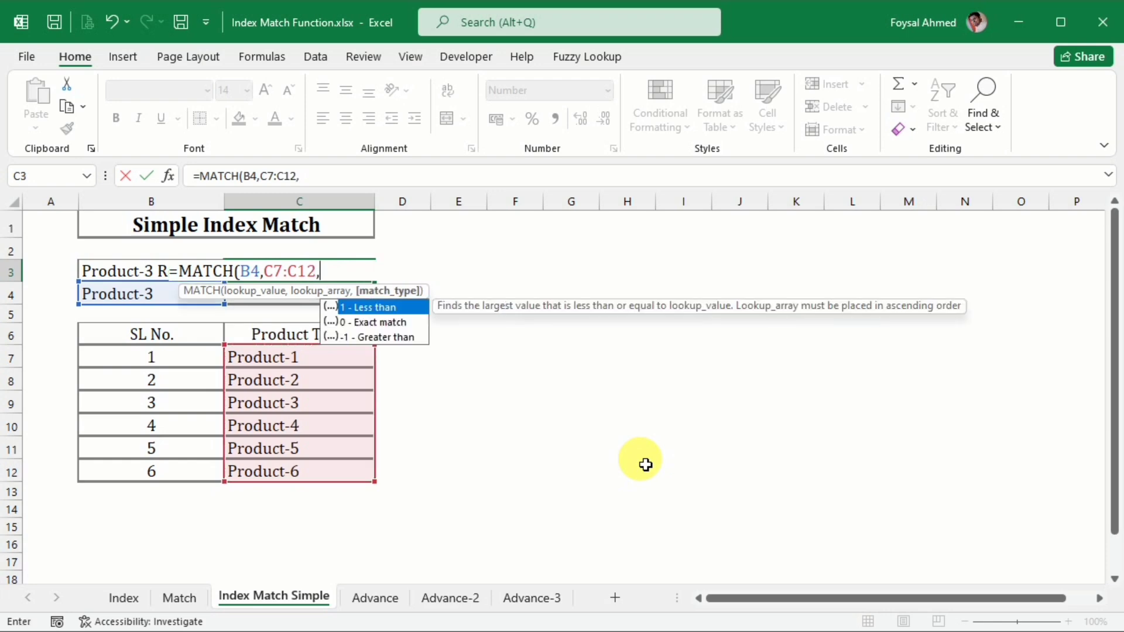
type("0)")
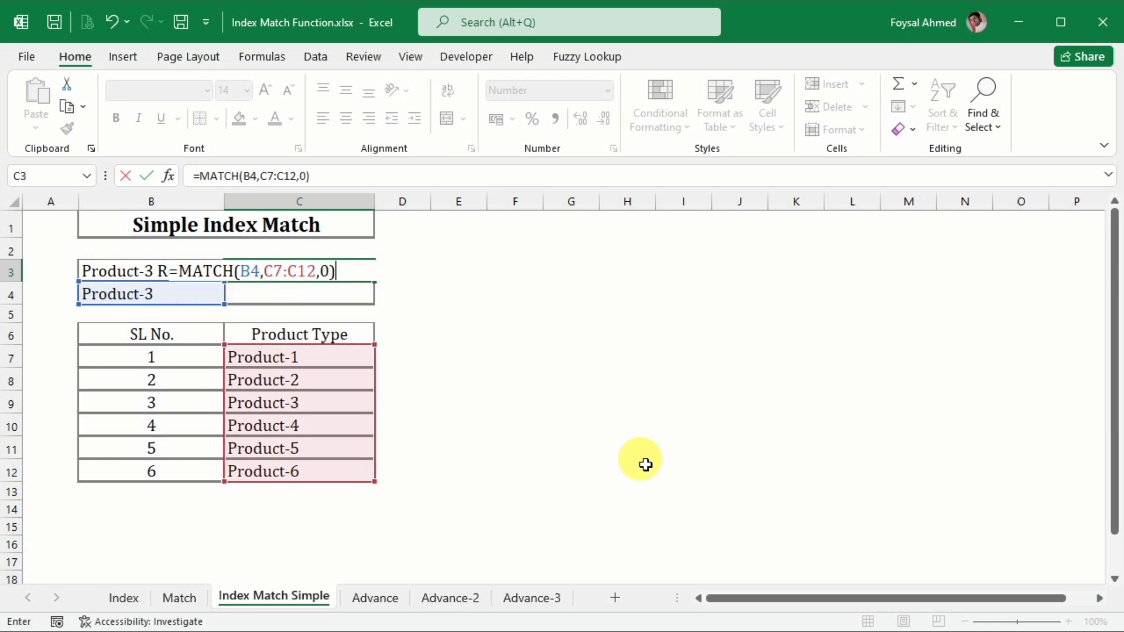
key("Return")
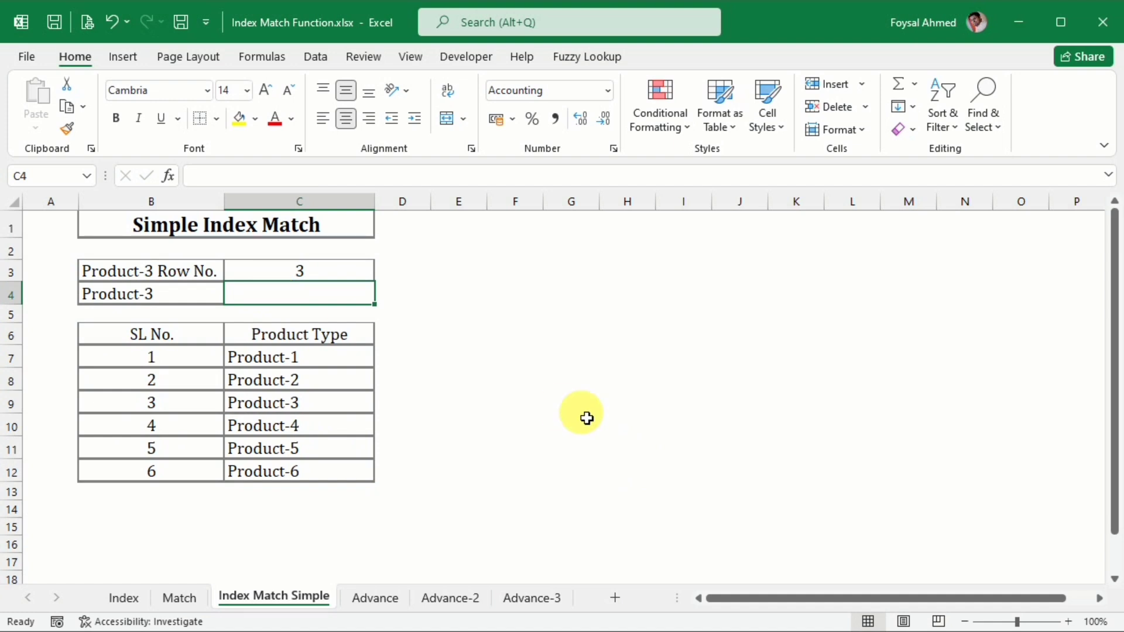
Enter =INDEX(C7:C12,C3) in cell C4 to return the product at the row number held in C3.
type("=in")
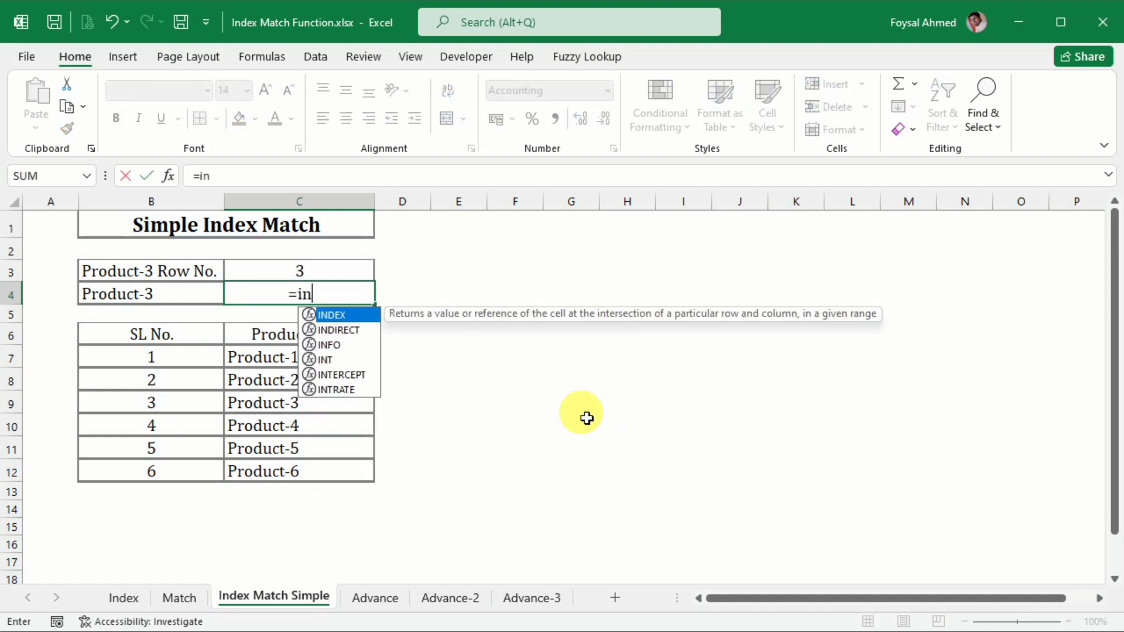
type("dex")
key("Tab")
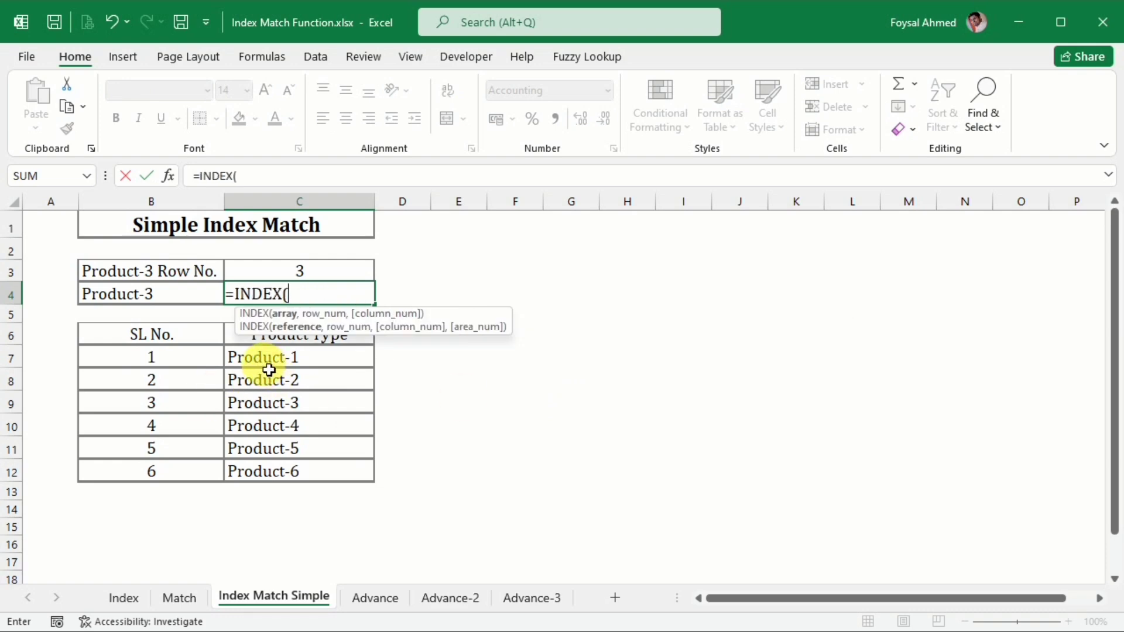
left_click_drag(266, 364, 278, 472)
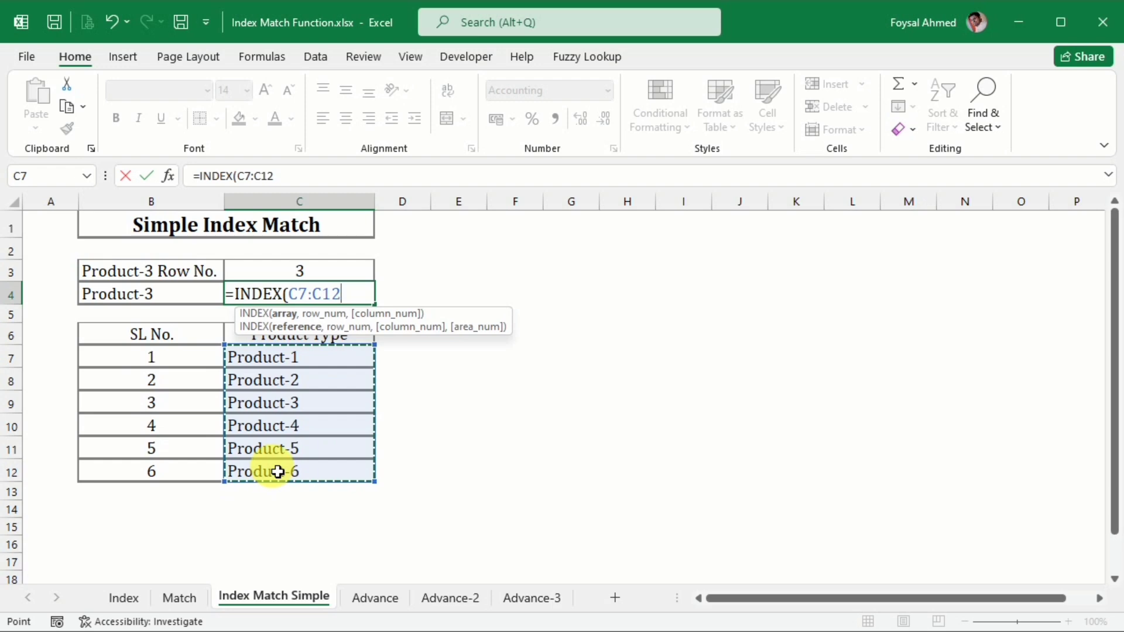
type(",")
left_click(295, 270)
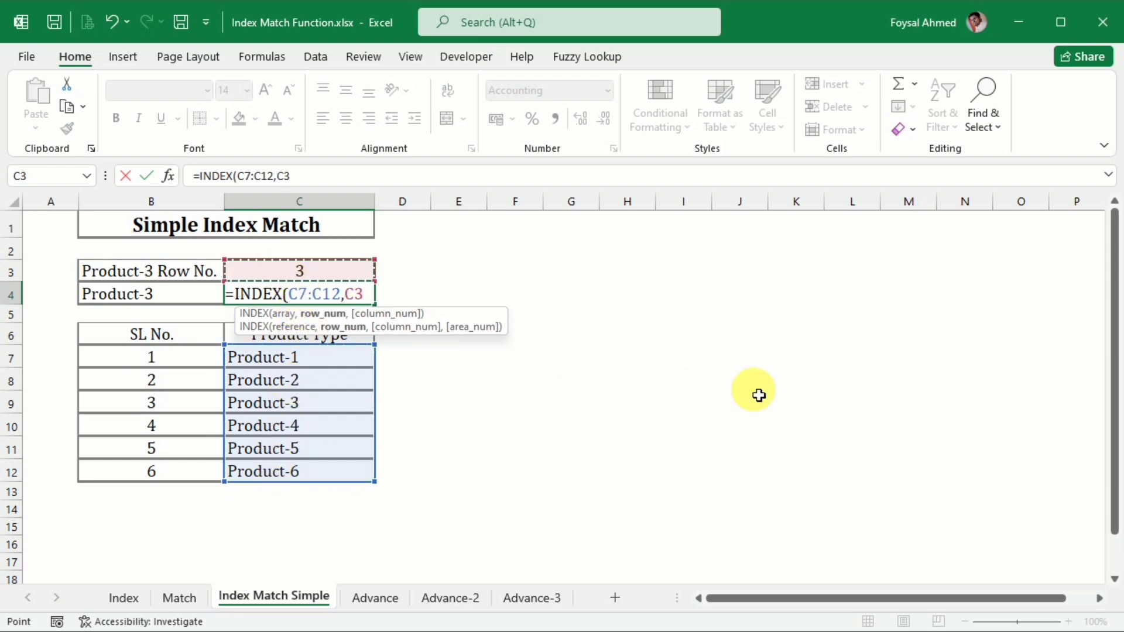
key("Return")
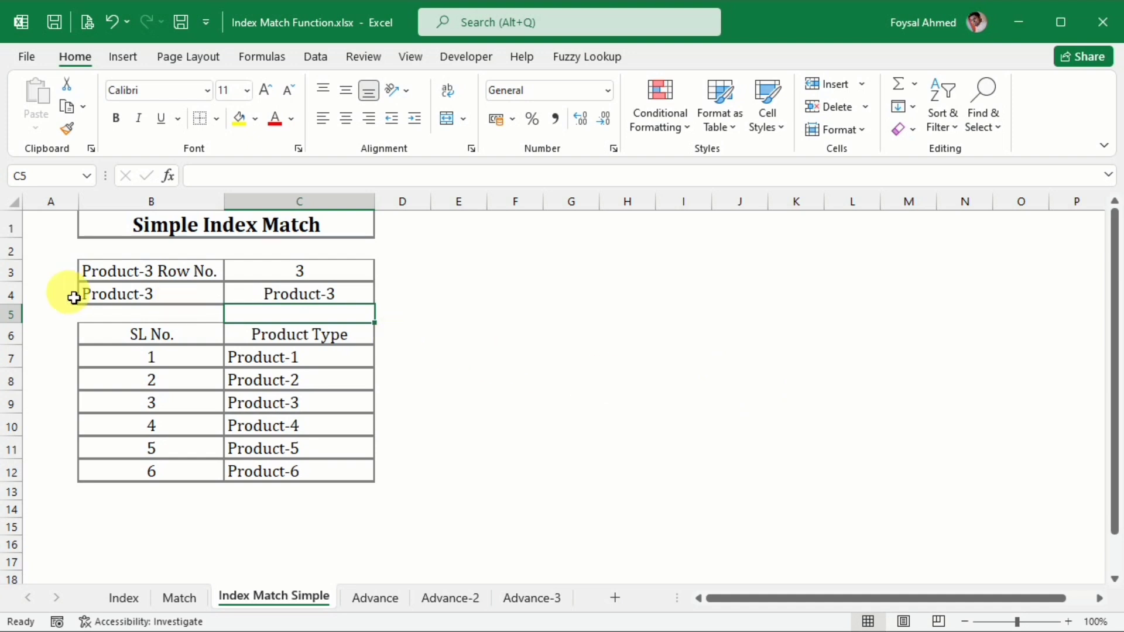
Test the linked INDEX and MATCH formulas by copying Product-5 from the product list into lookup cell B4.
left_click(322, 456)
key("ctrl+c")
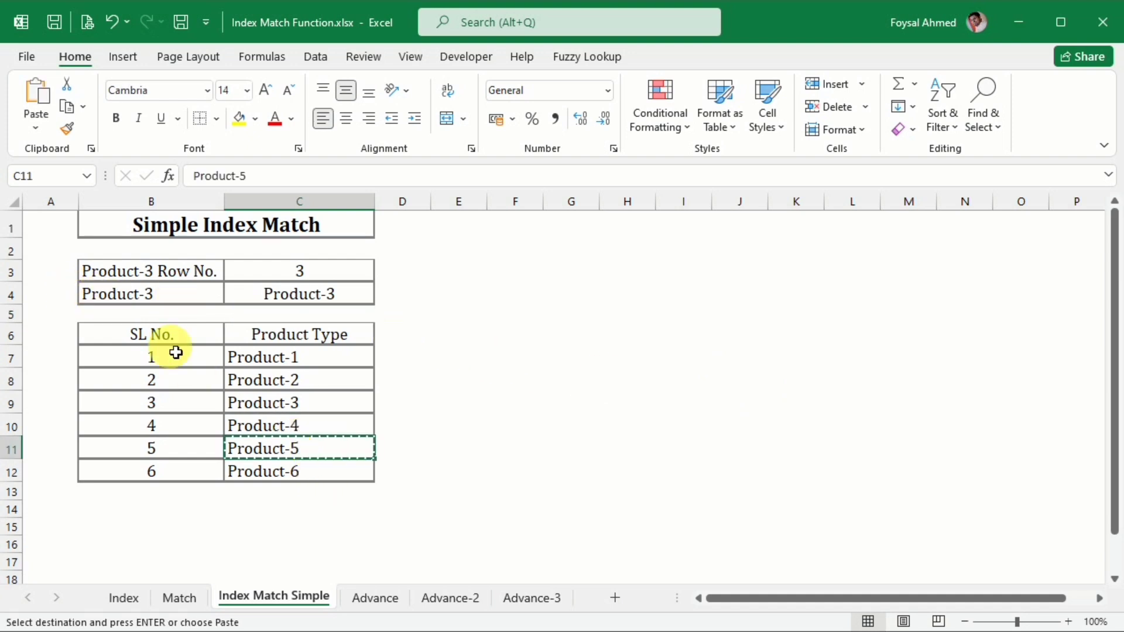
left_click(143, 298)
key("ctrl+v")
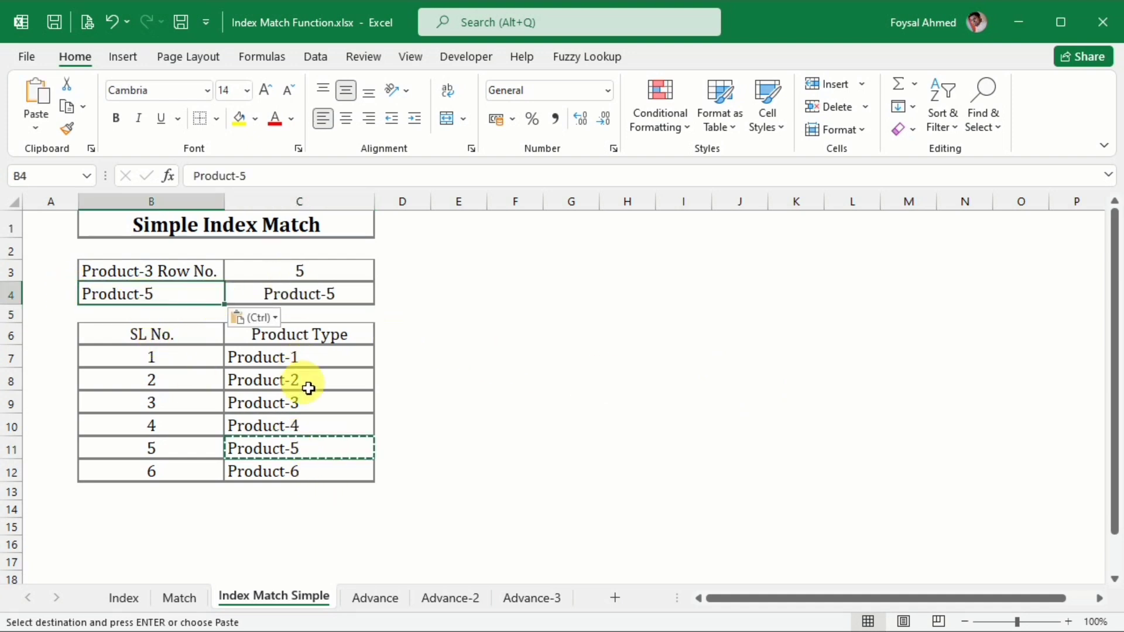
Copy Product-1 from the product list into lookup cell B4 as another test of the formulas.
left_click(302, 360)
key("Escape")
key("ctrl+c")
left_click(181, 304)
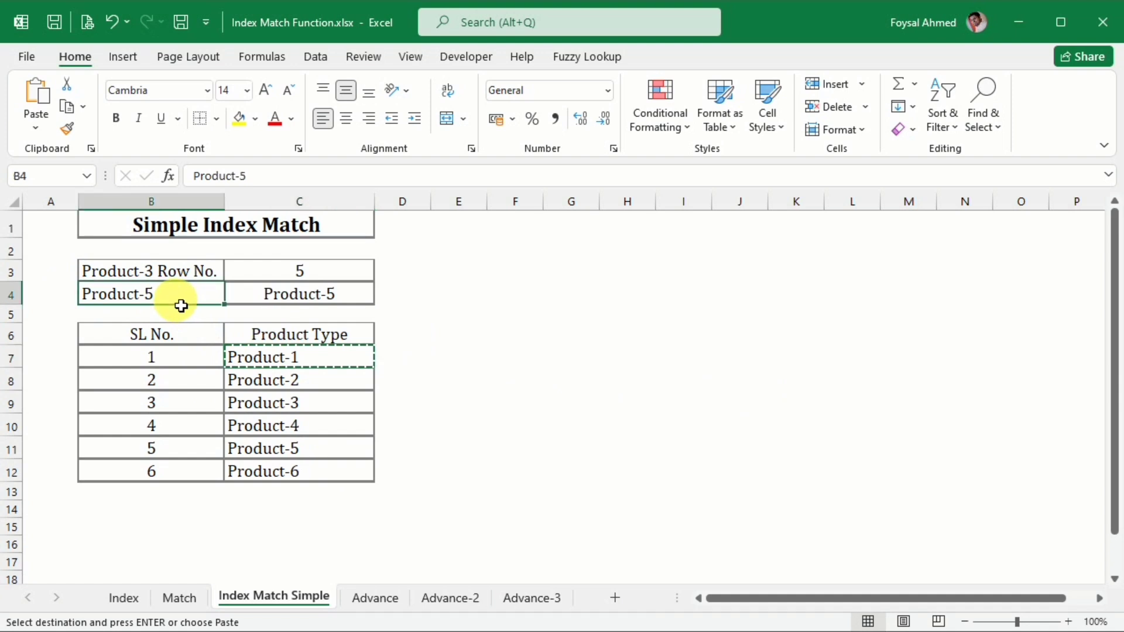
key("ctrl+v")
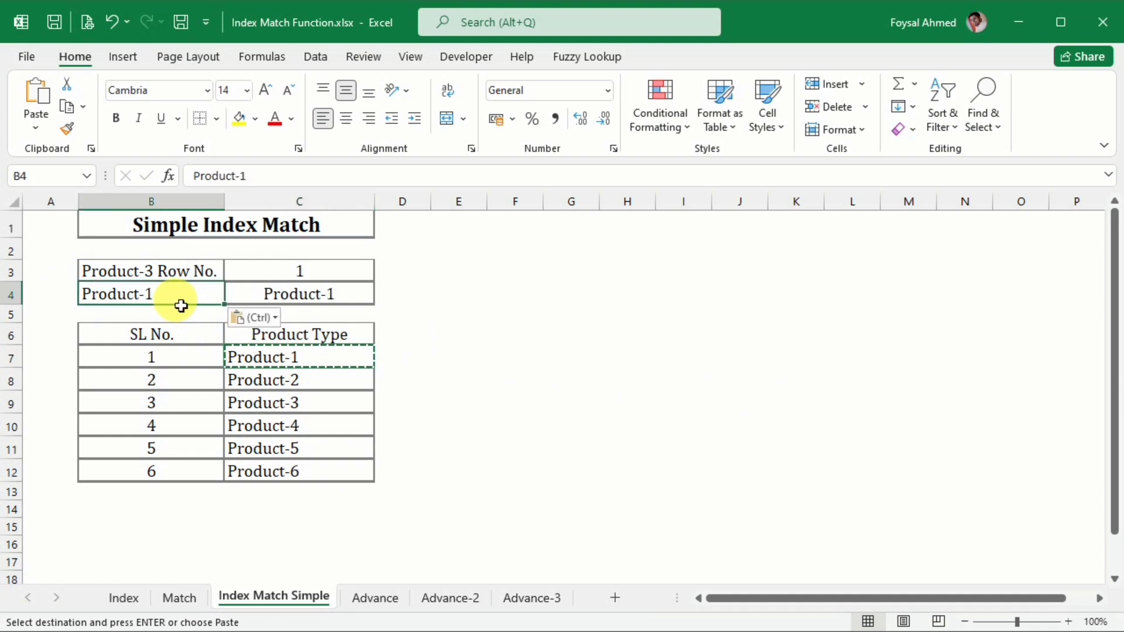
Review the references used by the INDEX formula in cell C4, leaving the formula as it is.
left_click(305, 298)
double_click(304, 300)
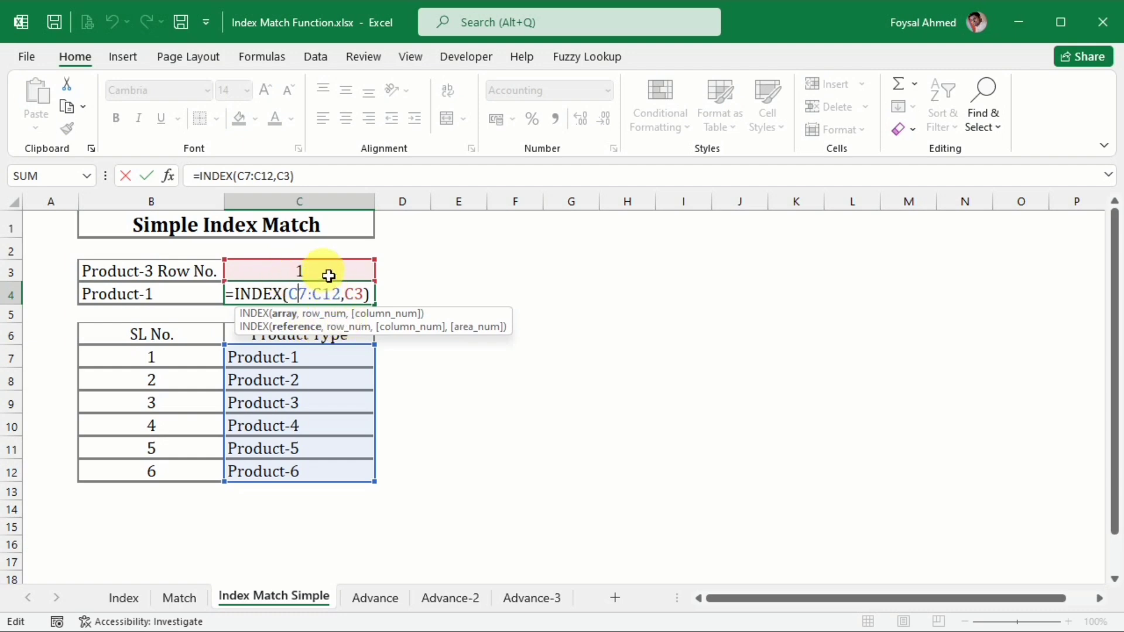
key("Return")
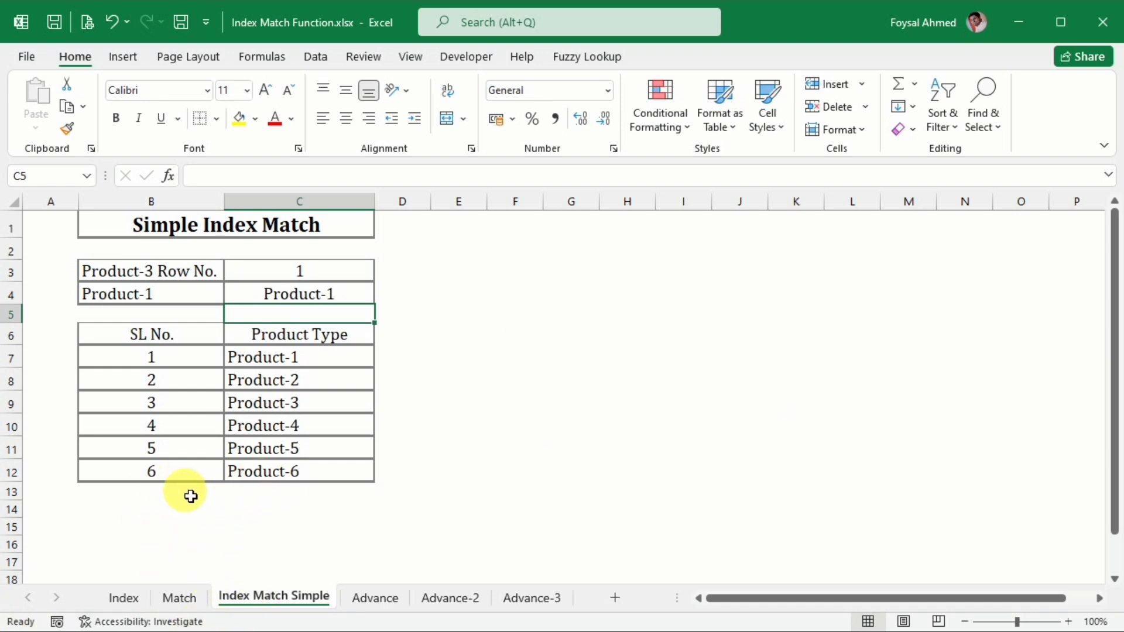
On the Advance sheet, make the revenue table's header row A7:F7 bold and reduce its font size by one increment.
left_click(378, 598)
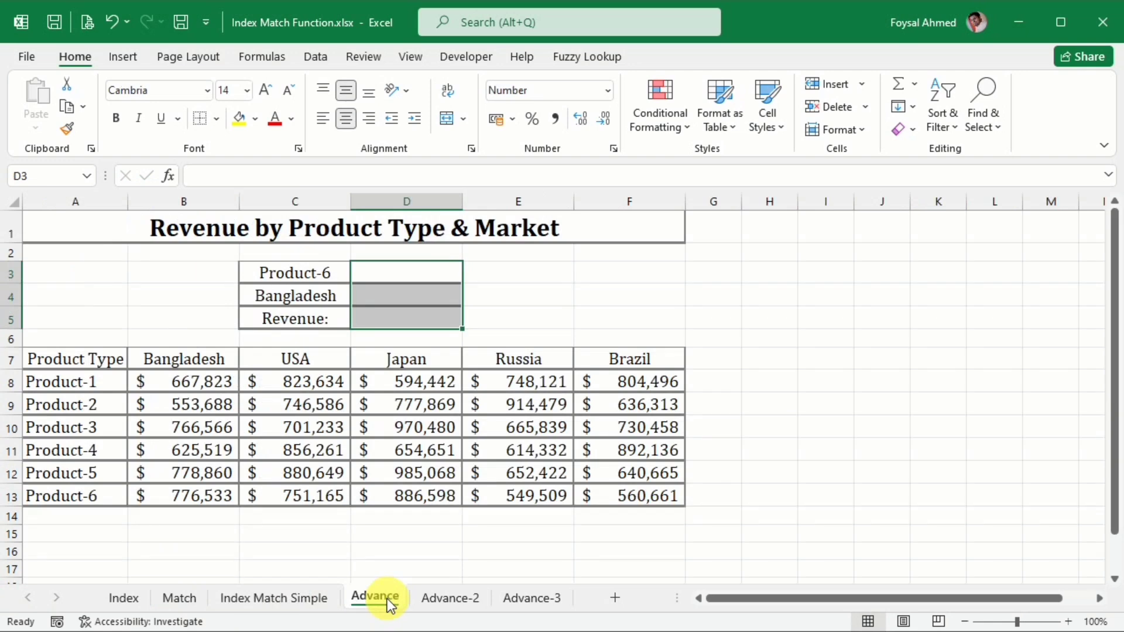
left_click(321, 552)
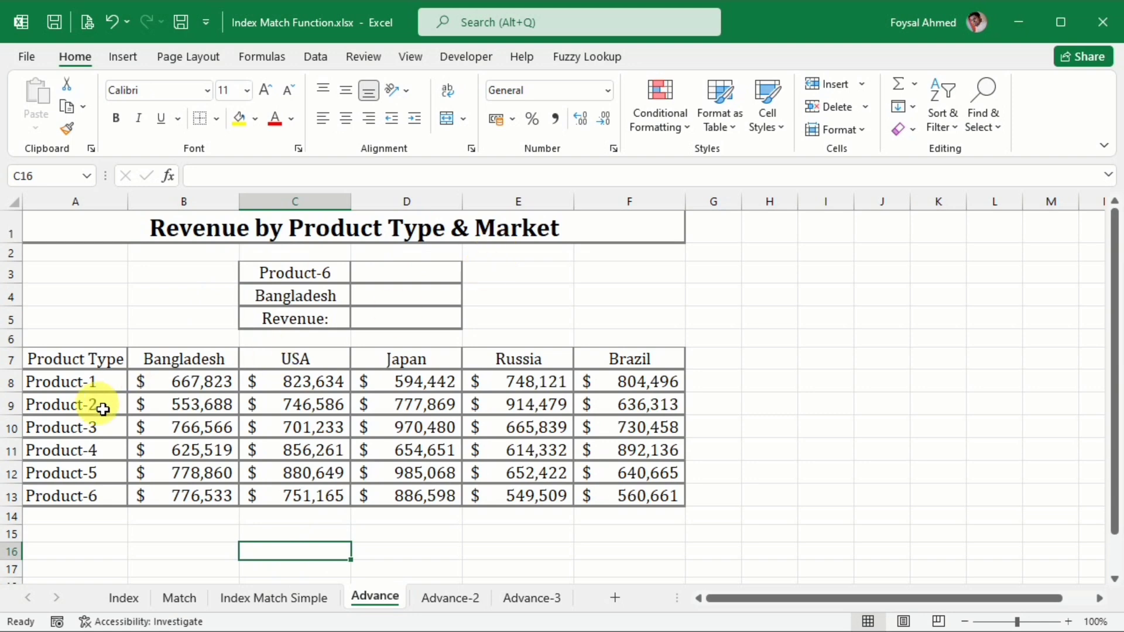
left_click_drag(88, 381, 81, 495)
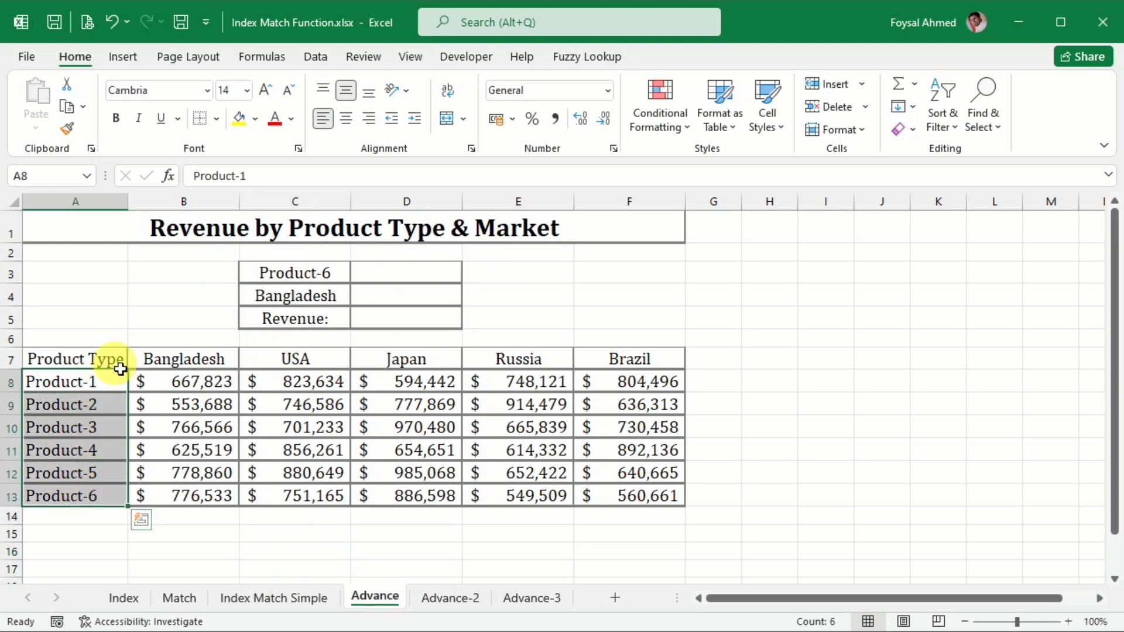
left_click_drag(111, 359, 624, 359)
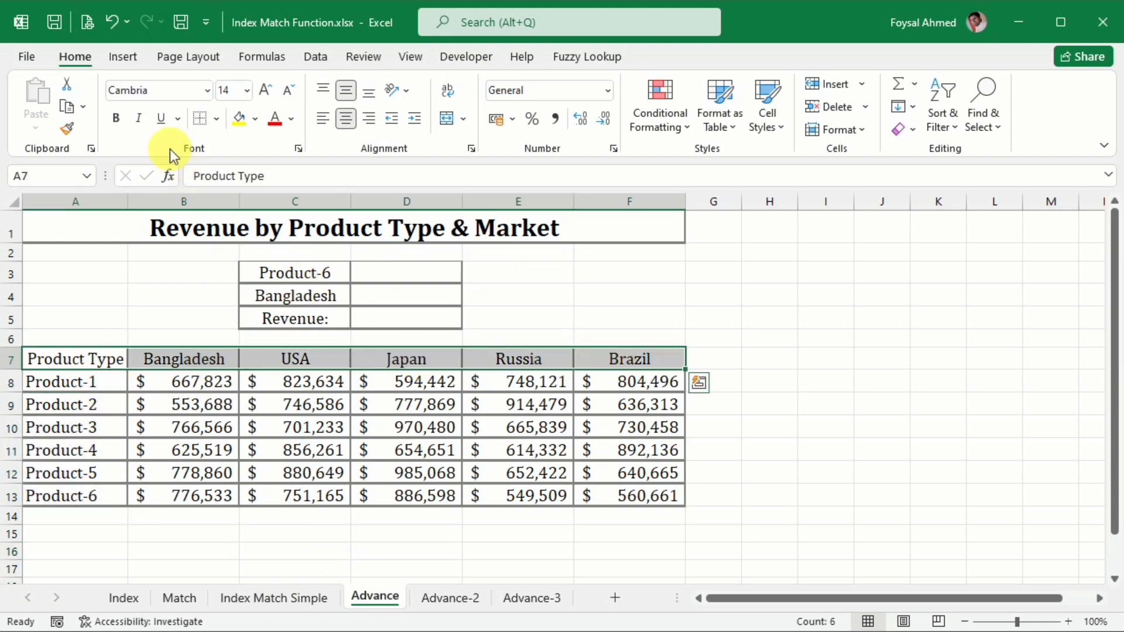
left_click(117, 118)
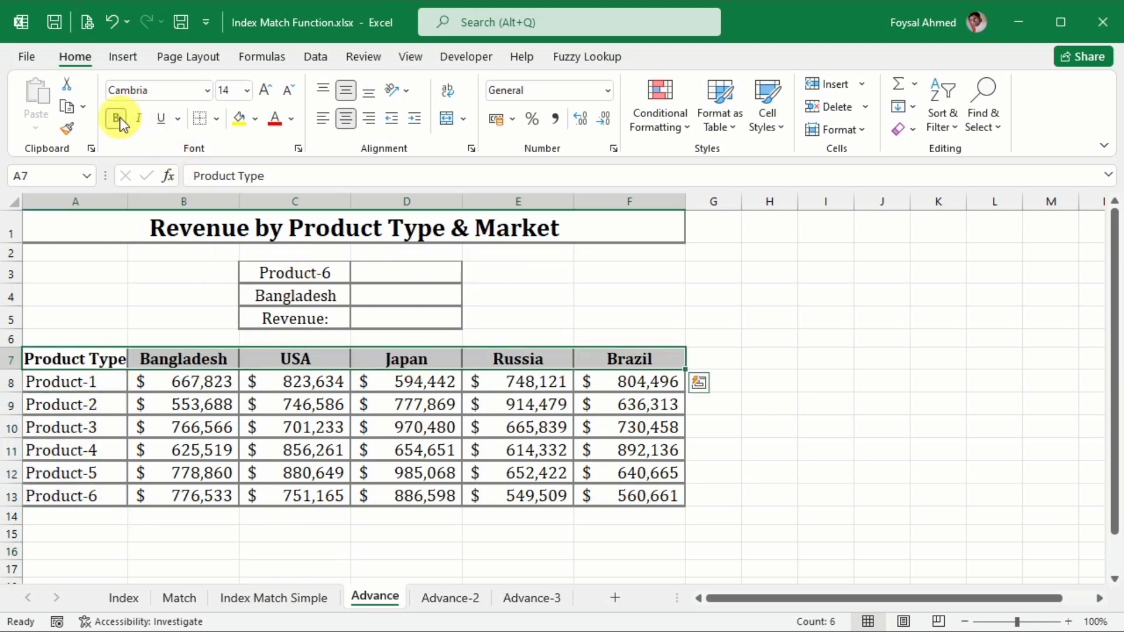
left_click(289, 92)
left_click(287, 471)
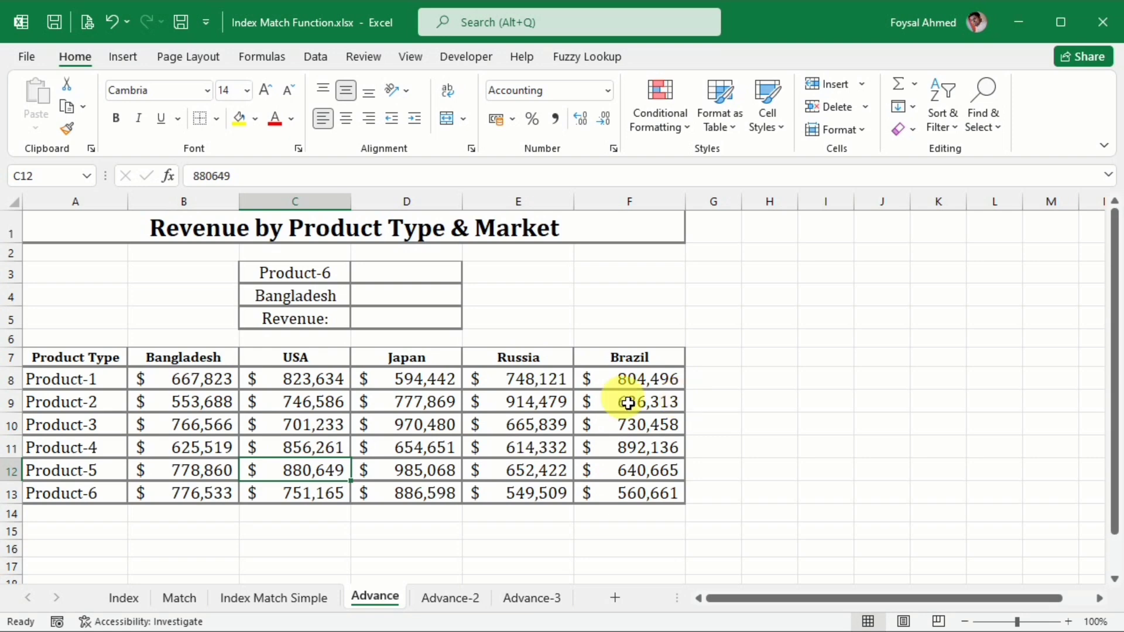
In cell D3, enter a MATCH formula finding the exact position of the product in C3 within the product list A8:A13.
left_click(409, 275)
type("=ma")
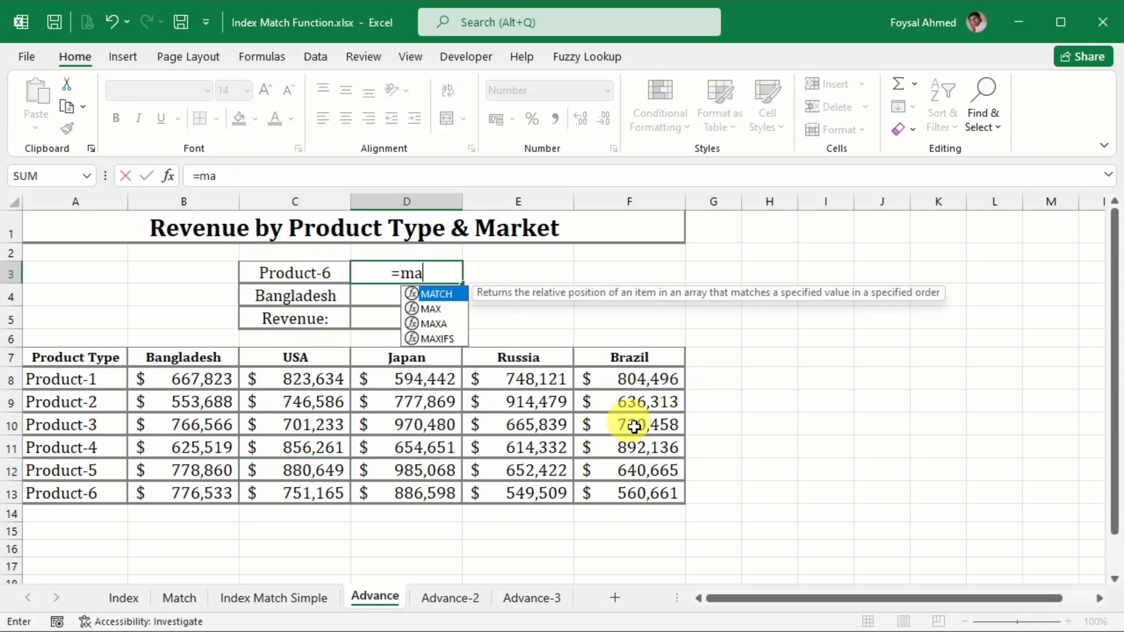
type("tch")
key("Tab")
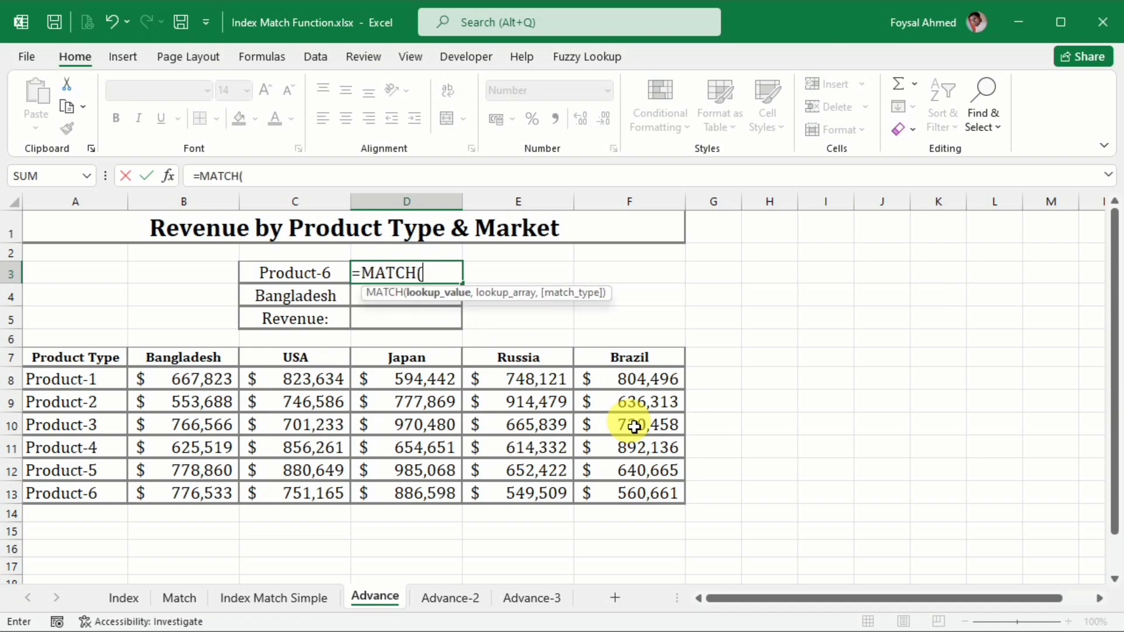
left_click(278, 276)
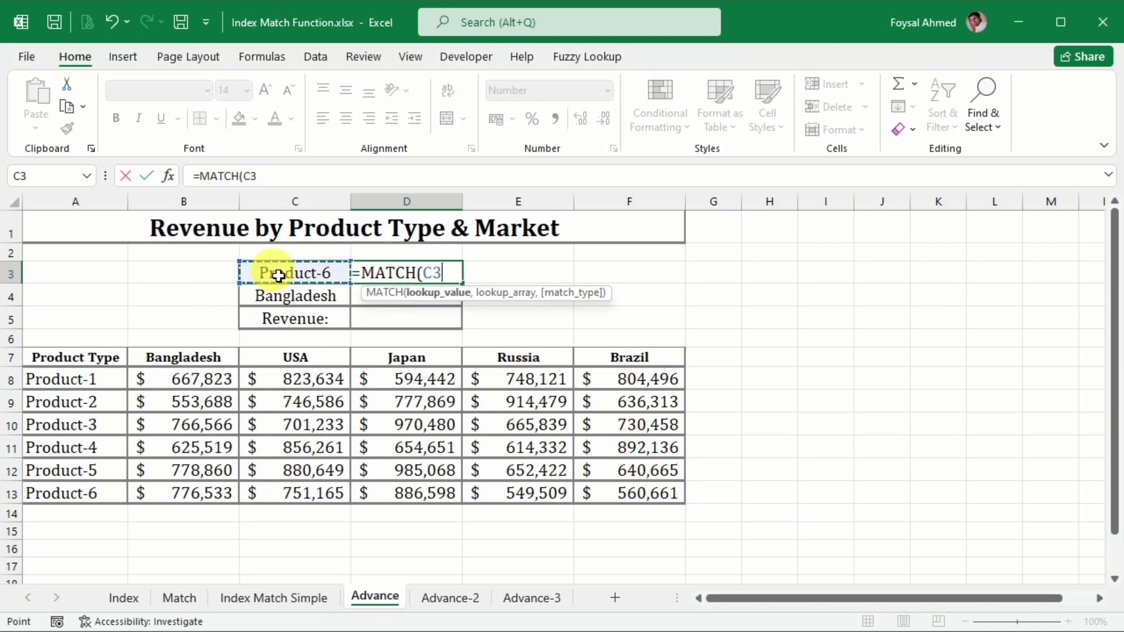
type(",")
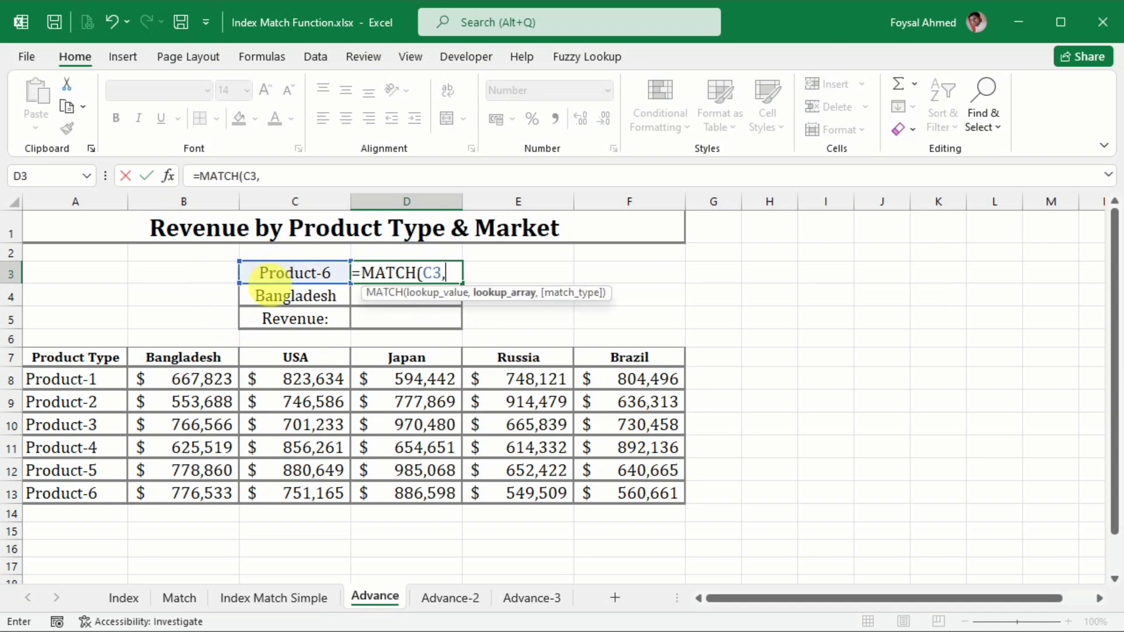
left_click_drag(82, 381, 88, 491)
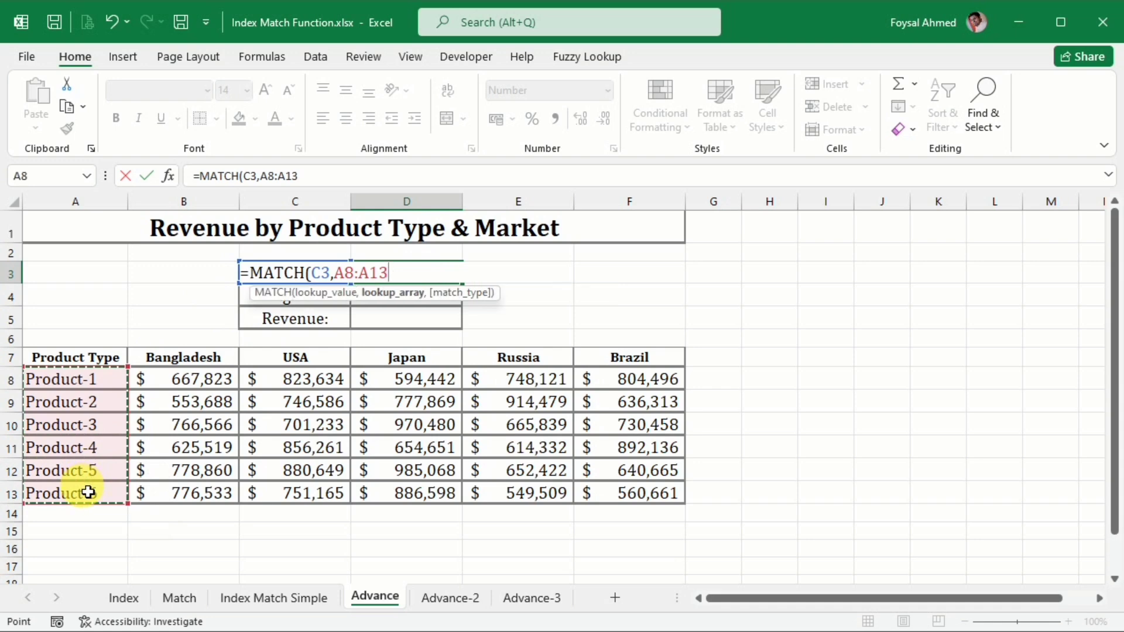
type(",")
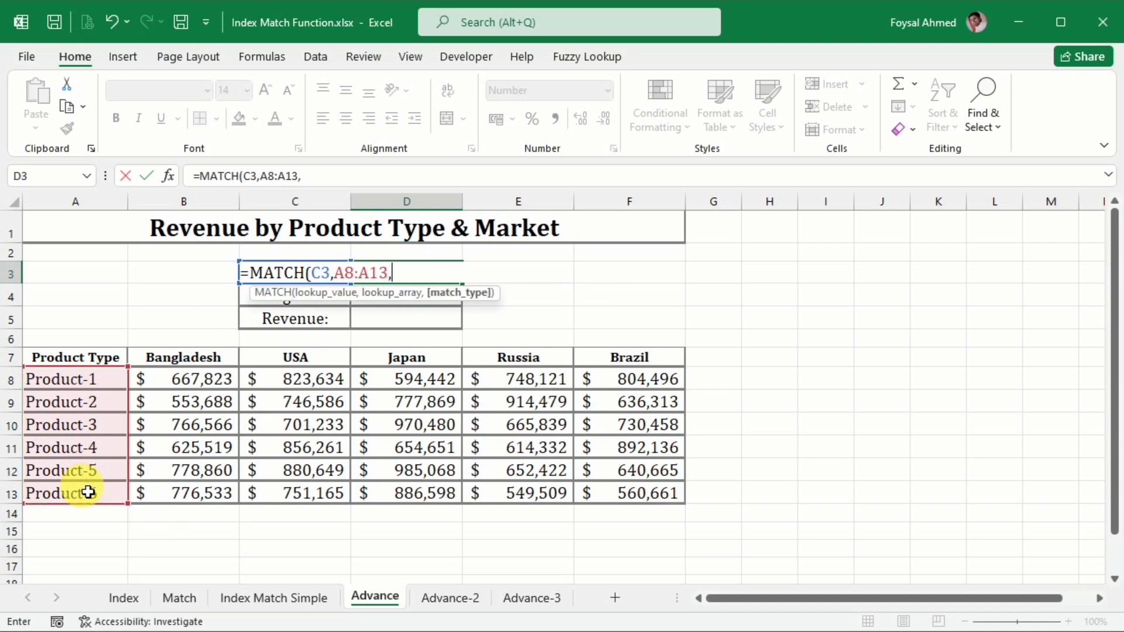
type("0")
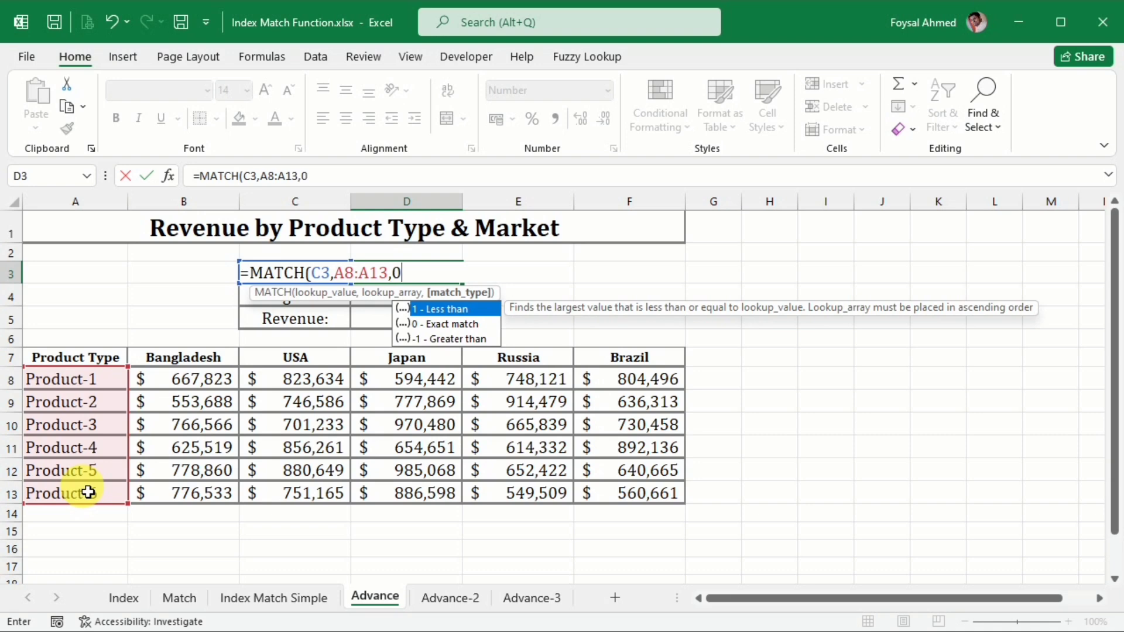
key("Return")
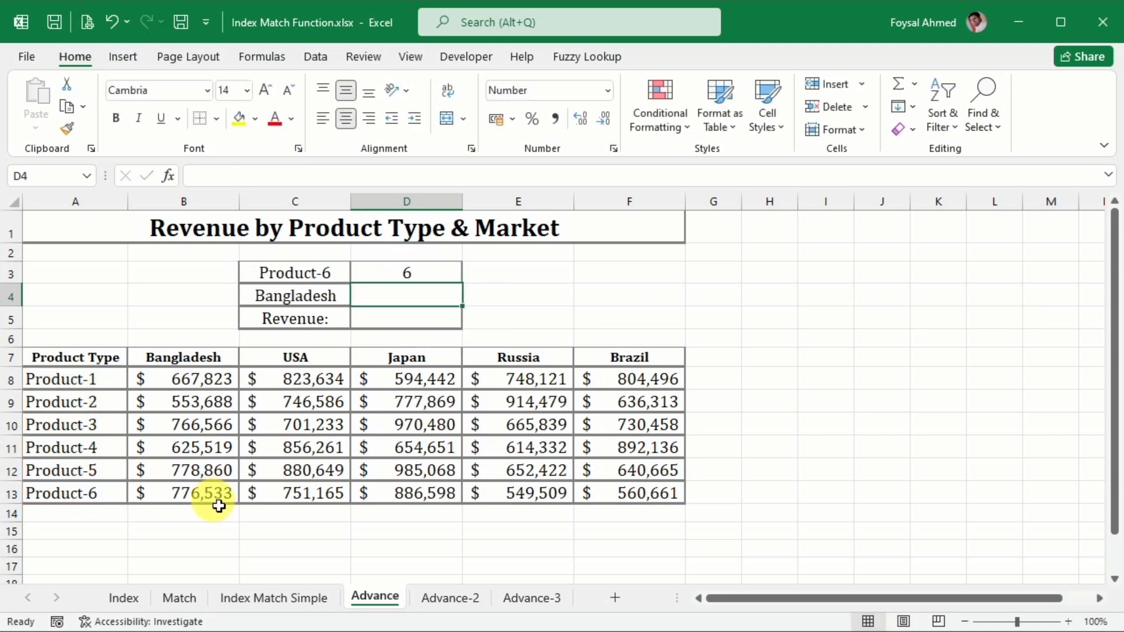
In cell D4, enter a MATCH formula finding the exact position of the market in C4 within header range B7:F7.
type("=")
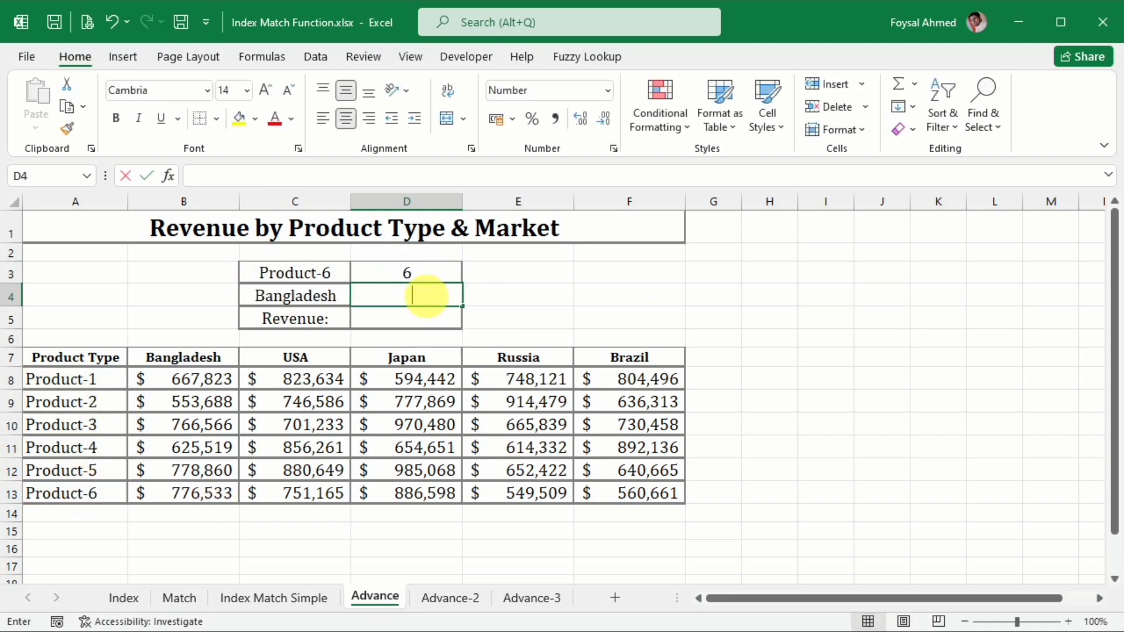
type("match")
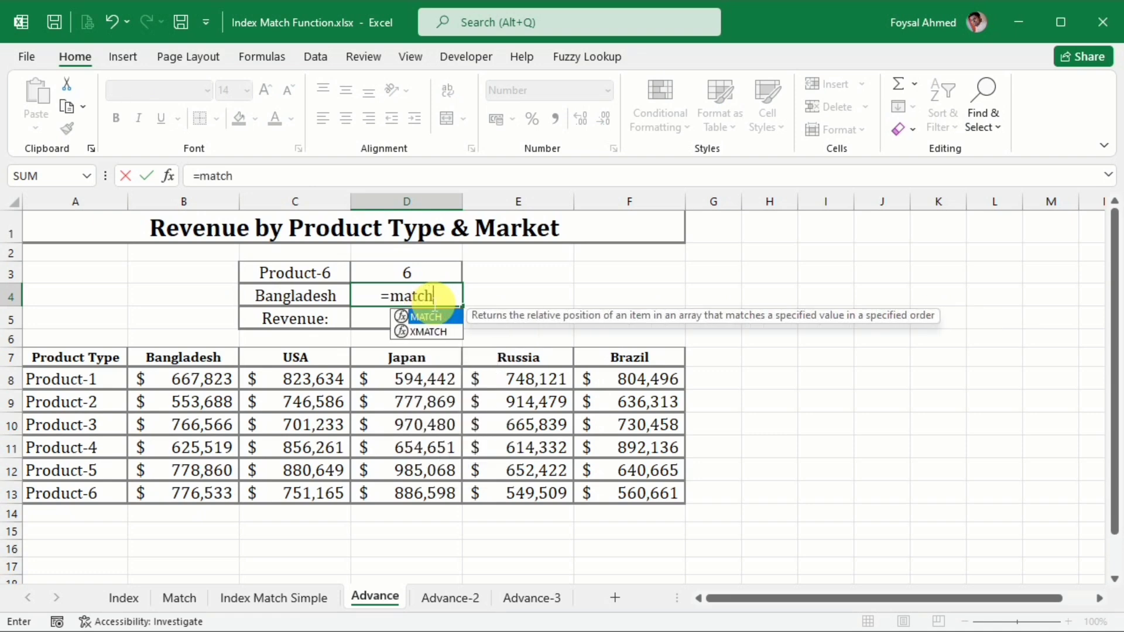
key("Tab")
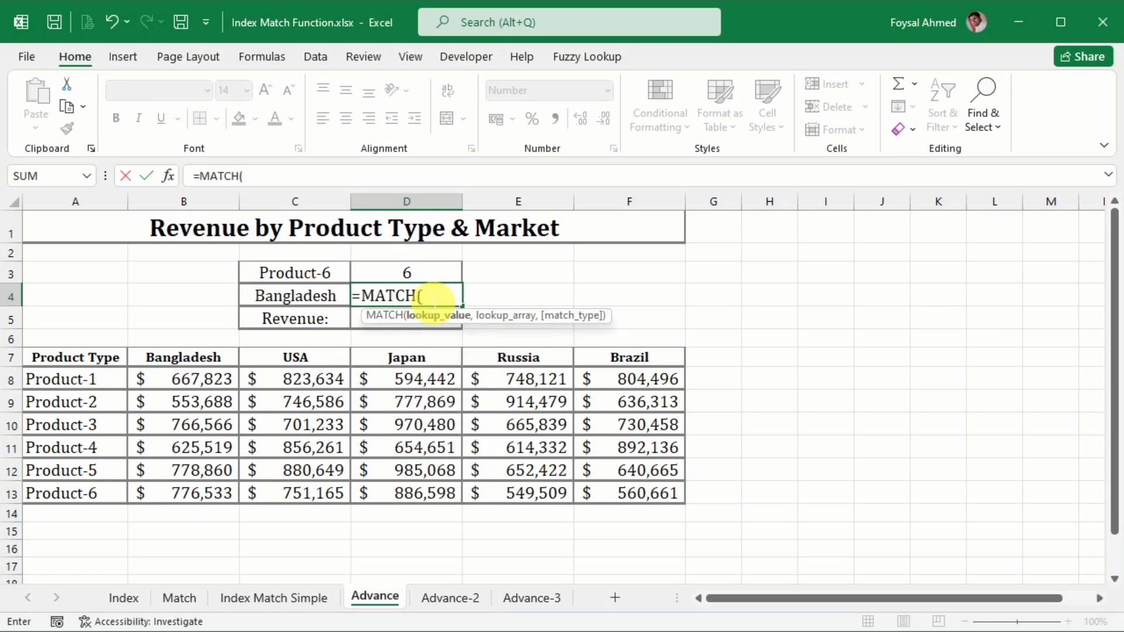
left_click(302, 300)
type(",")
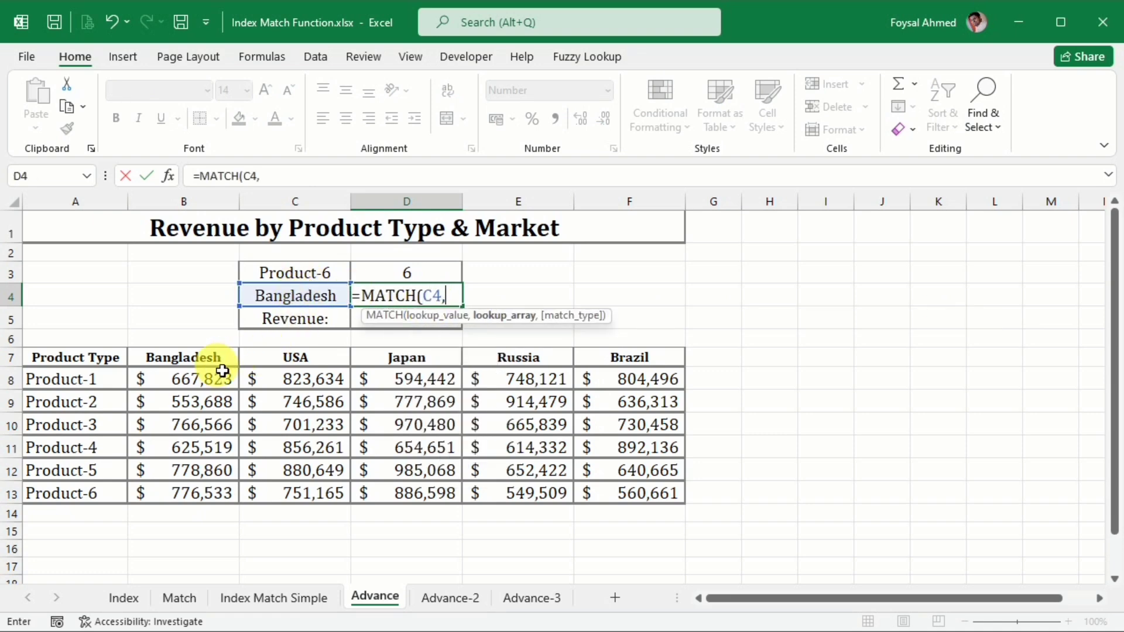
left_click_drag(201, 359, 615, 375)
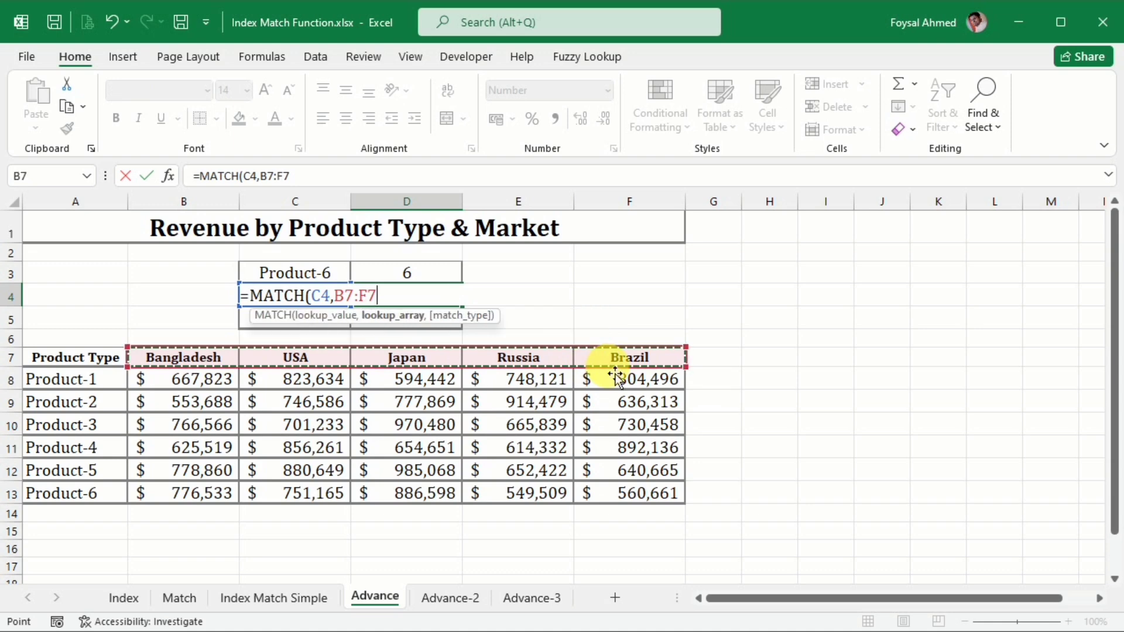
type(",0")
key("Return")
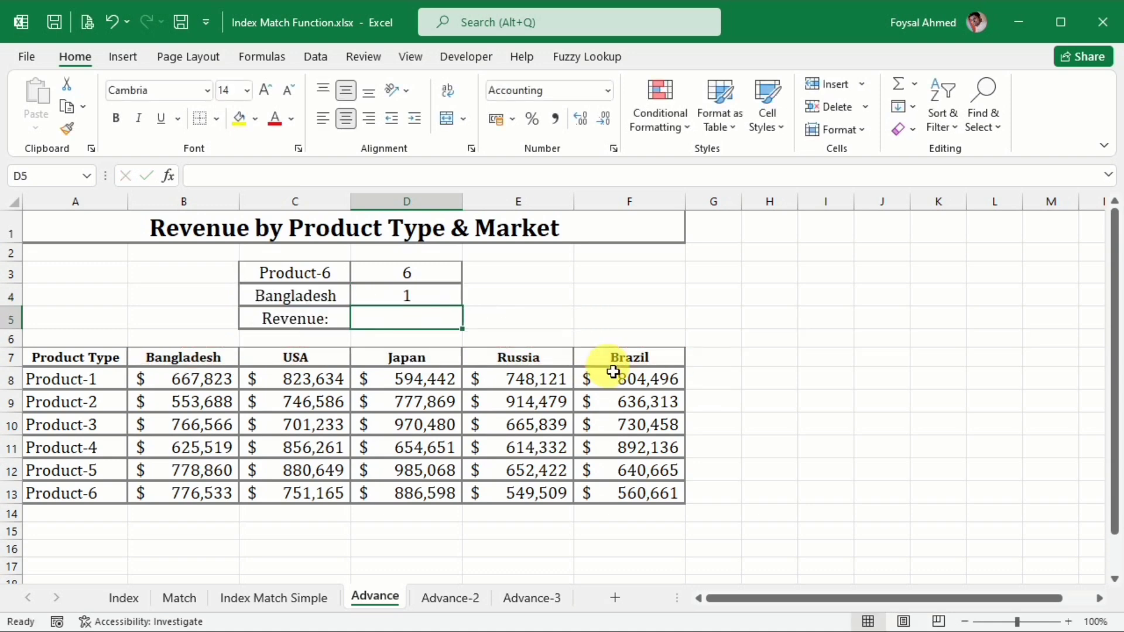
In Revenue cell D5, enter an INDEX formula over B8:F13 using D3 as the row number and D4 as the column number.
type("=")
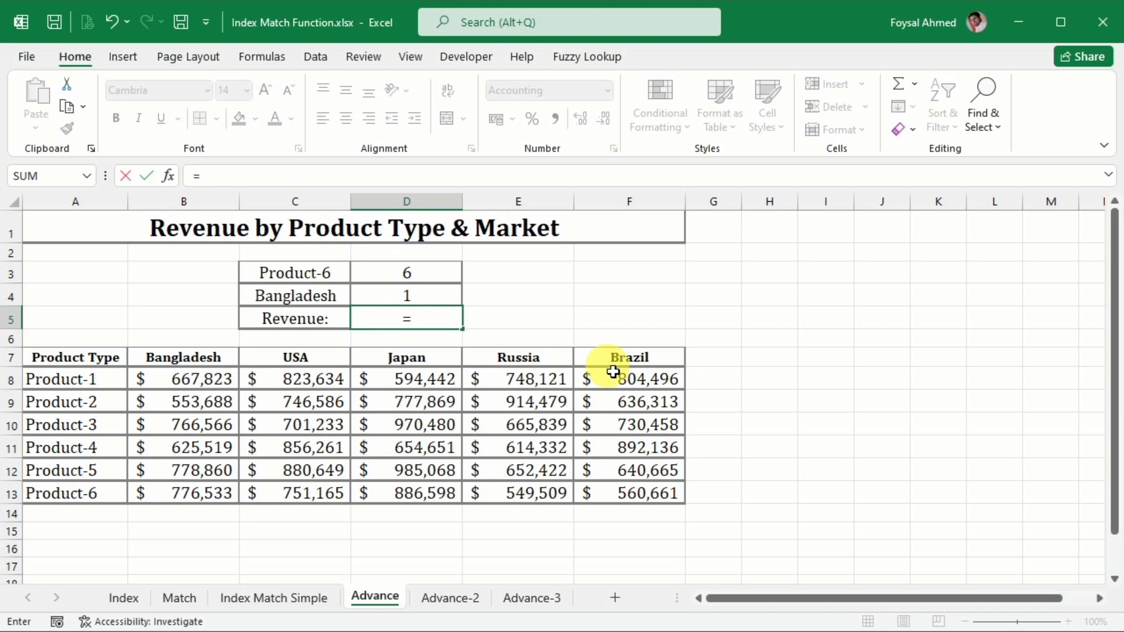
type("ine")
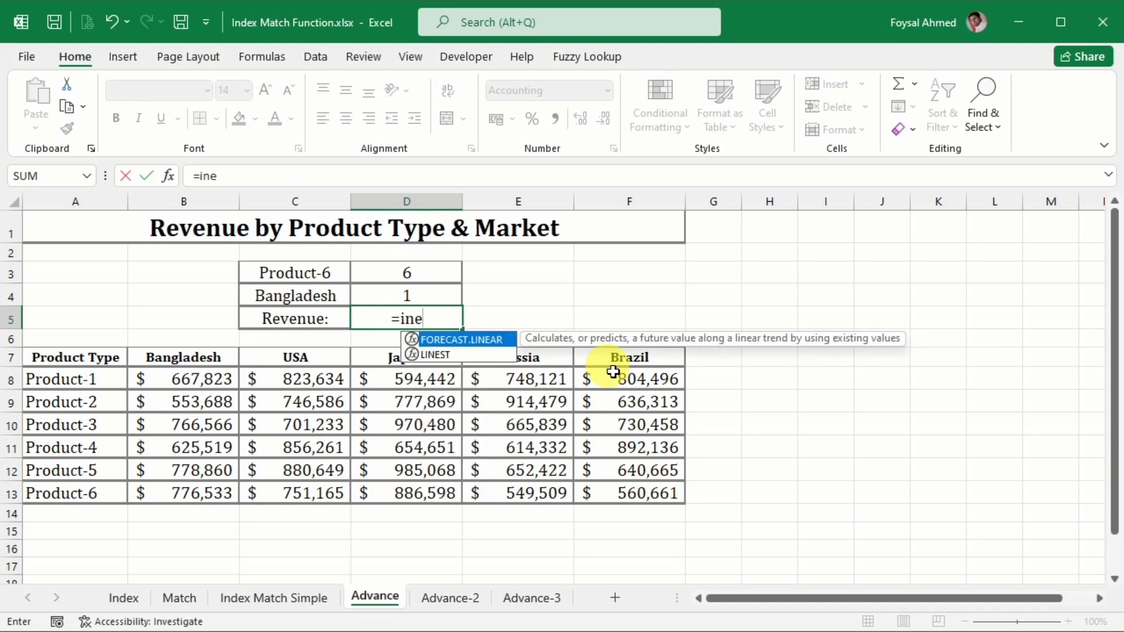
key("BackSpace")
type("dex")
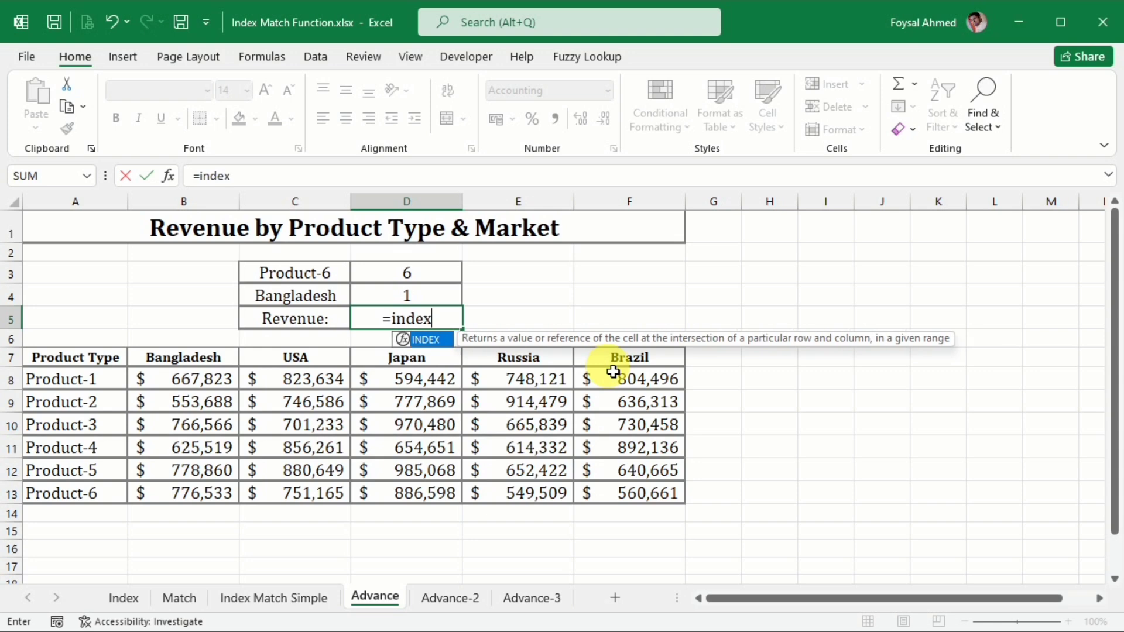
key("Tab")
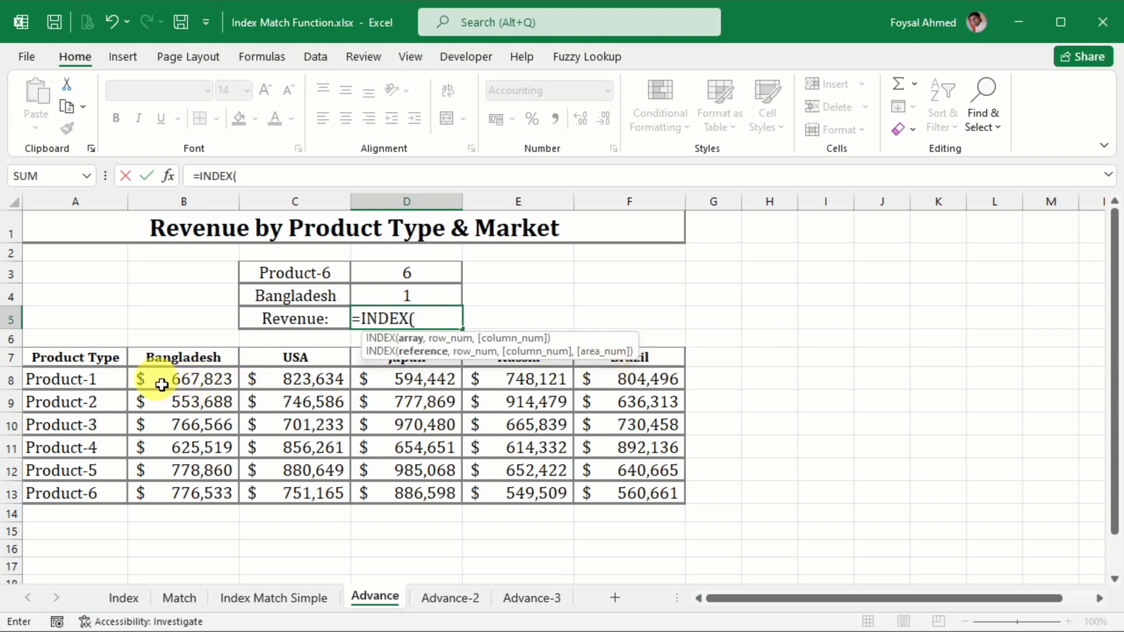
left_click_drag(161, 384, 619, 502)
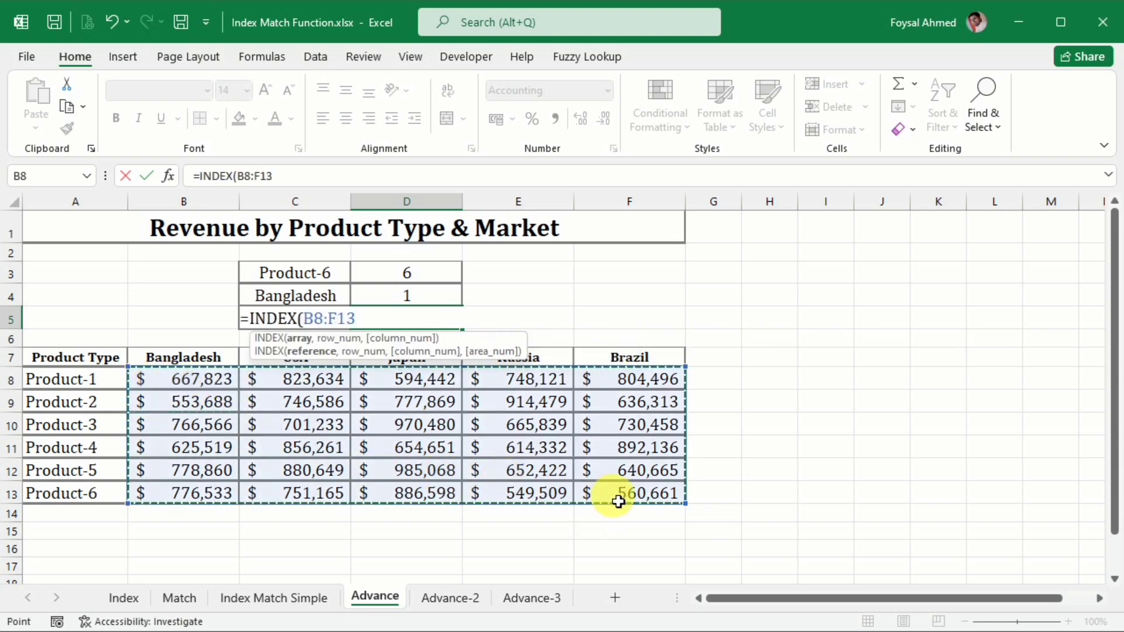
type(",")
left_click(432, 279)
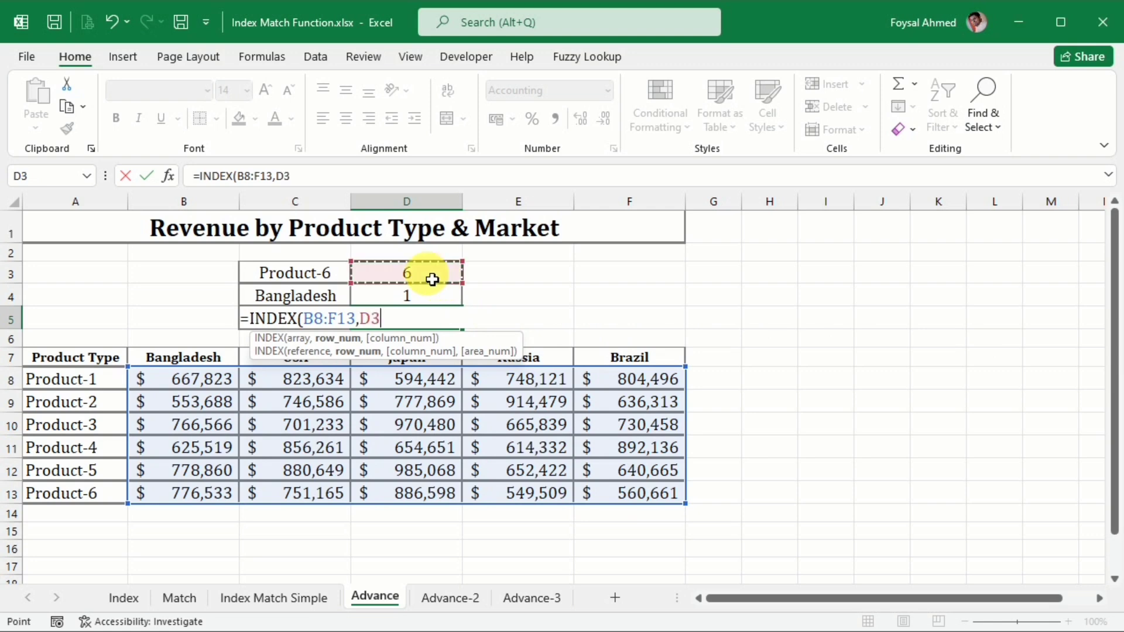
type(",")
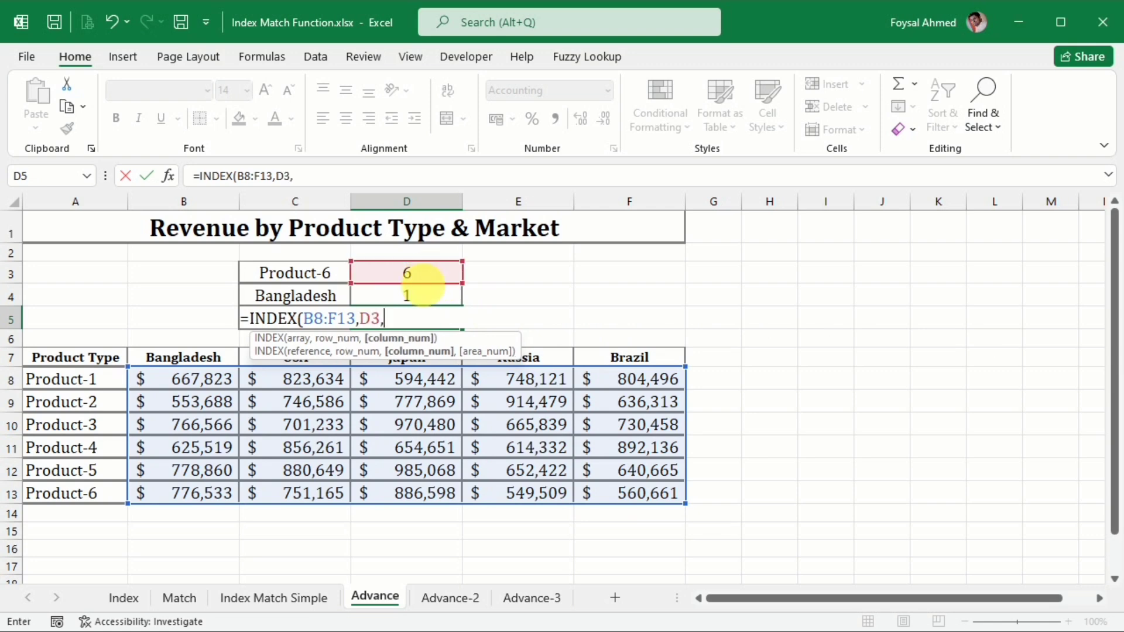
left_click(427, 297)
key("Return")
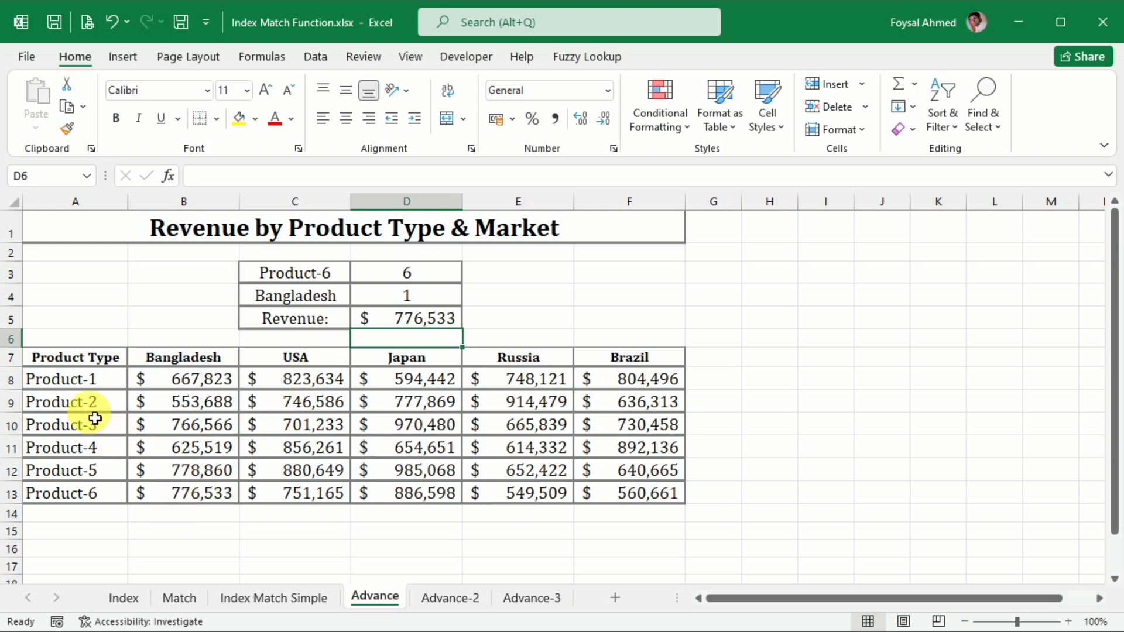
Test the two-way lookup by copying Product-1 from the product list into lookup cell C3.
left_click(88, 381)
key("ctrl+c")
left_click(292, 274)
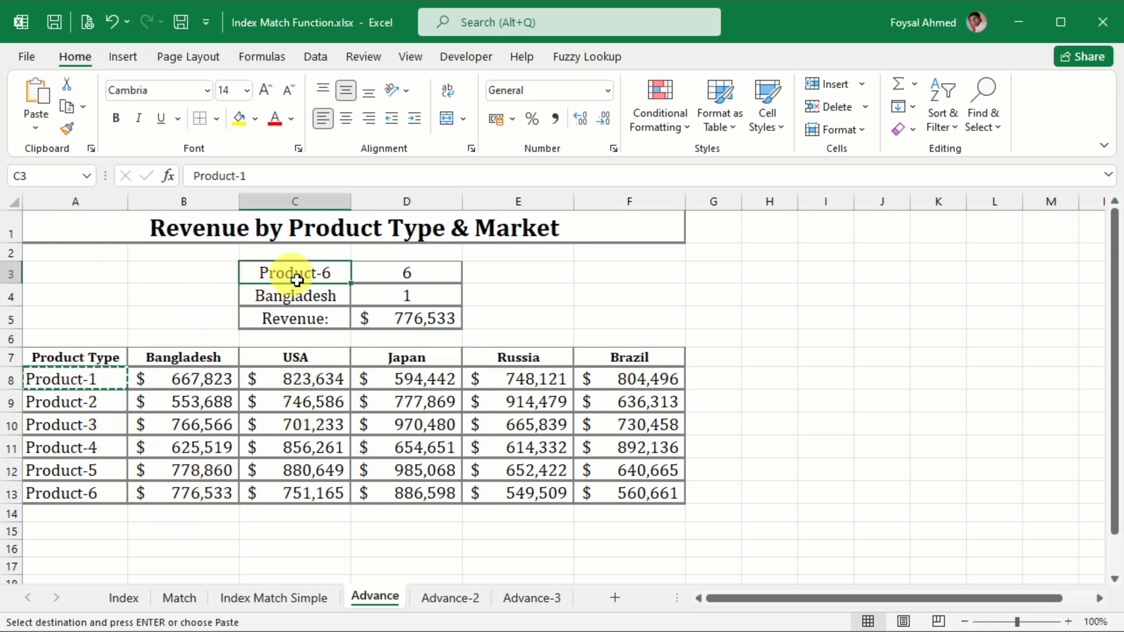
key("ctrl+v")
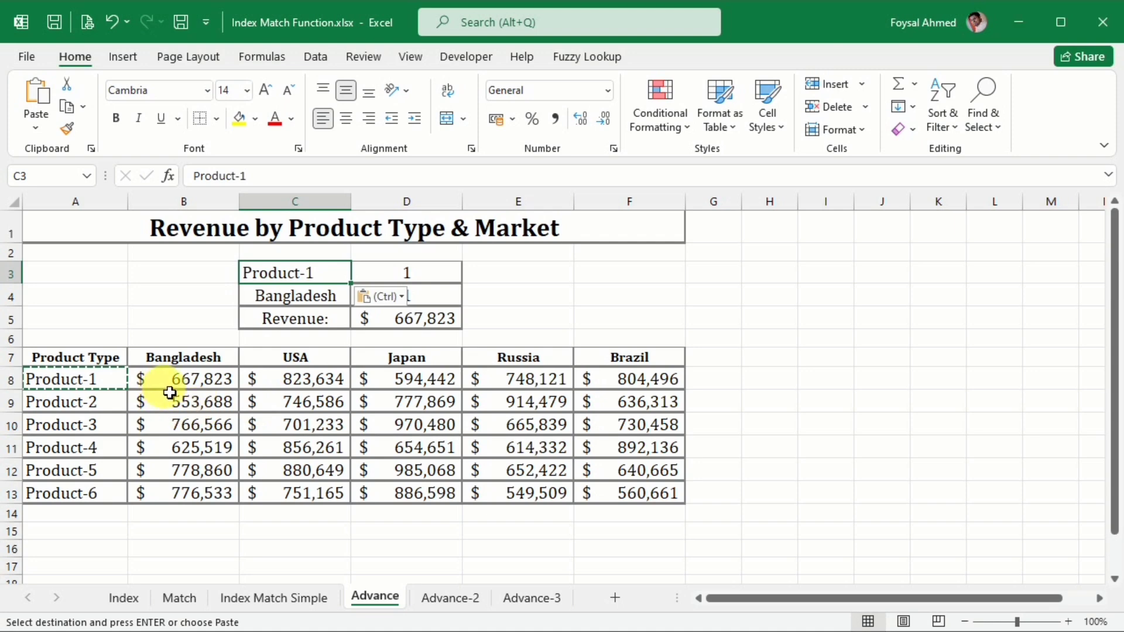
left_click(442, 325)
left_click(565, 314)
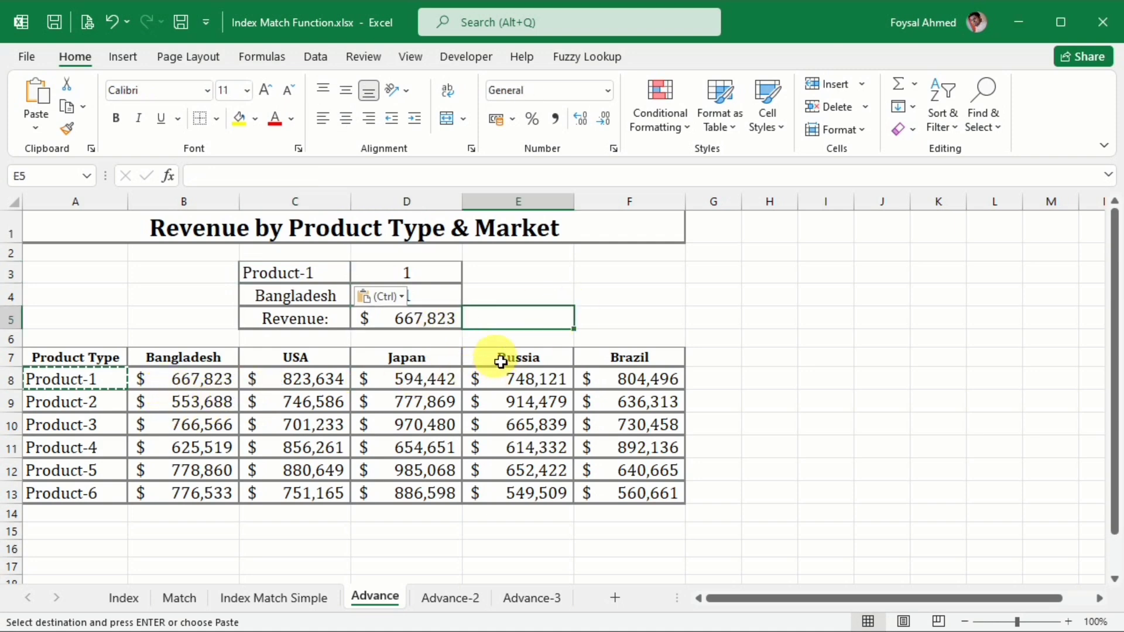
Switch the lookup market by copying the Japan header from the revenue table into cell C4.
left_click(375, 366)
key("ctrl+c")
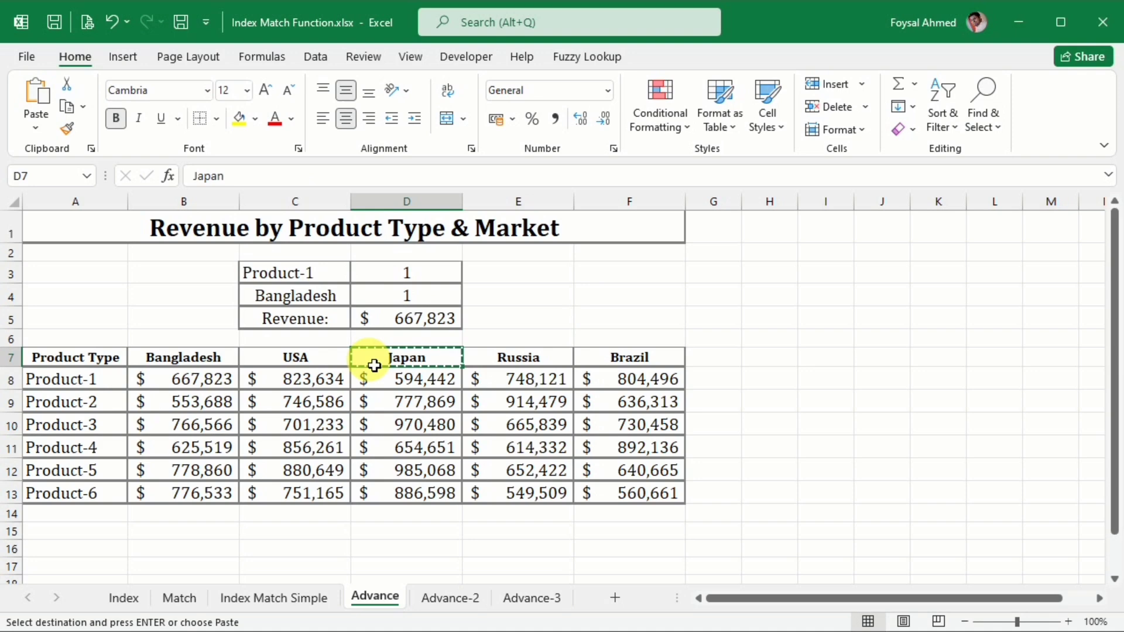
left_click(304, 299)
key("ctrl+v")
left_click(551, 305)
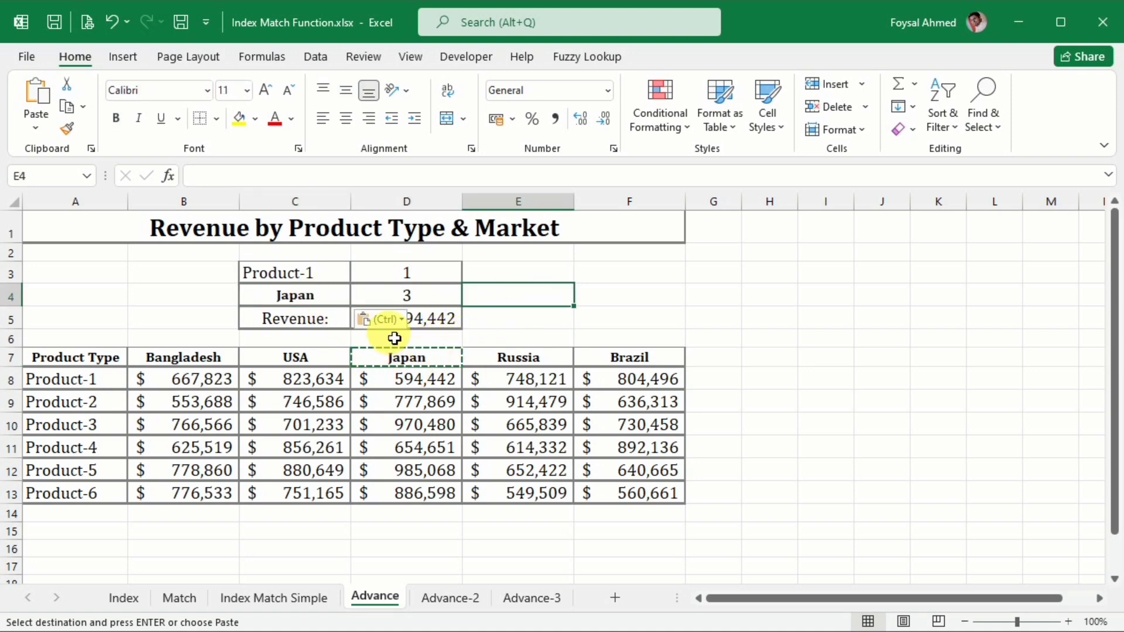
double_click(528, 323)
left_click(664, 281)
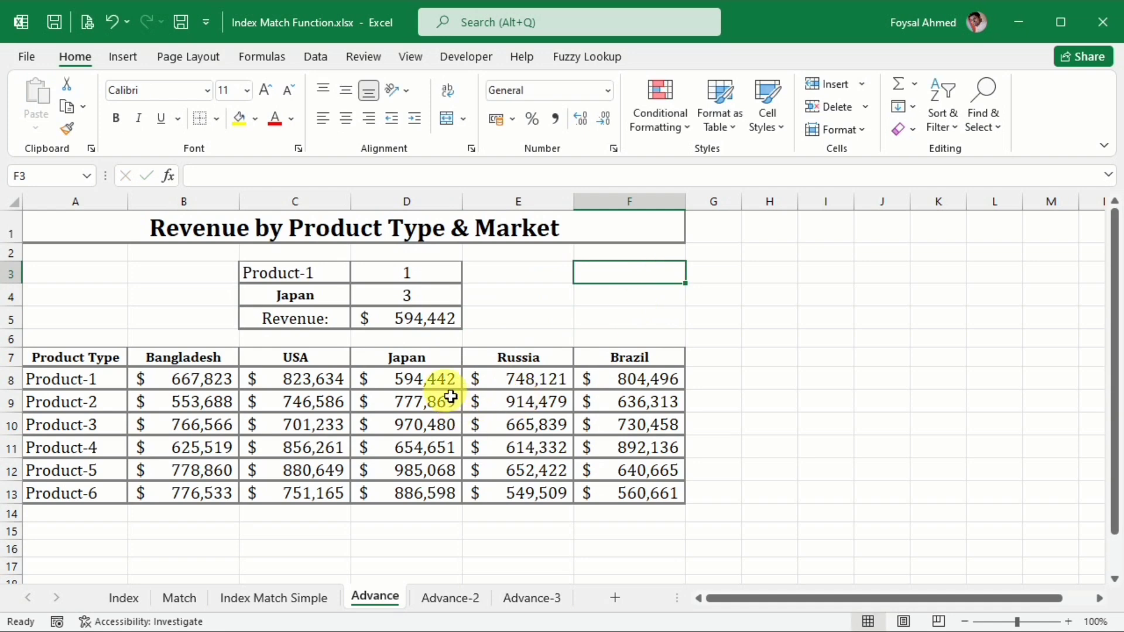
Copy Product-6 from the product list into lookup cell C3 and check the matching Japan revenue in the table.
left_click(93, 491)
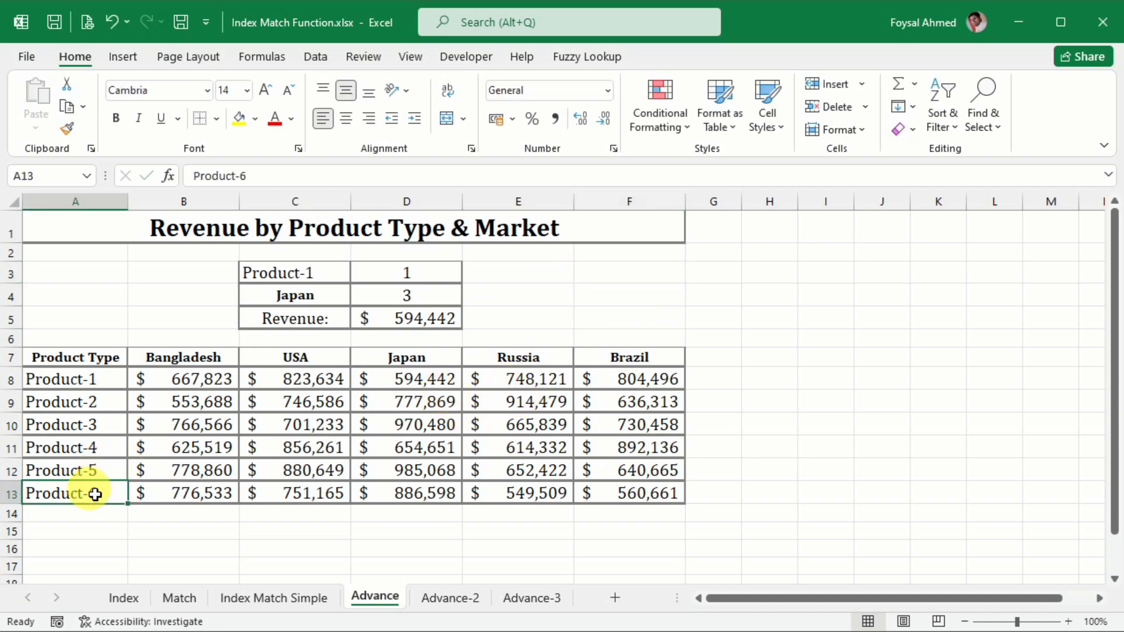
key("ctrl+c")
left_click(295, 277)
key("ctrl+v")
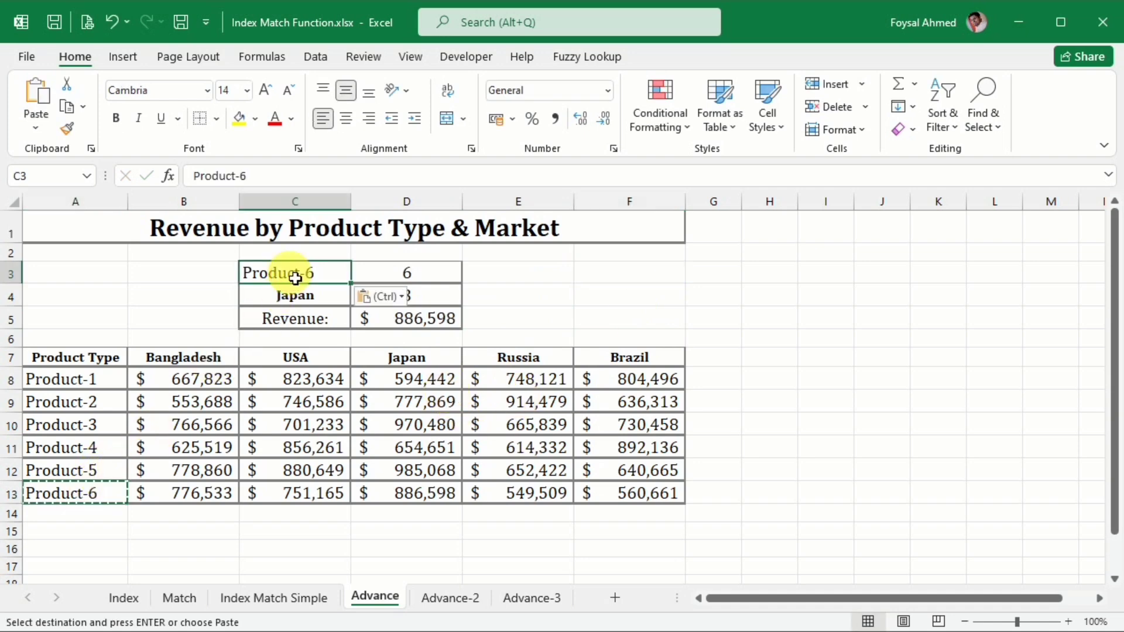
left_click(433, 502)
Change the lookup market by copying the Brazil header from the revenue table into cell C4.
left_click(638, 360)
key("ctrl+c")
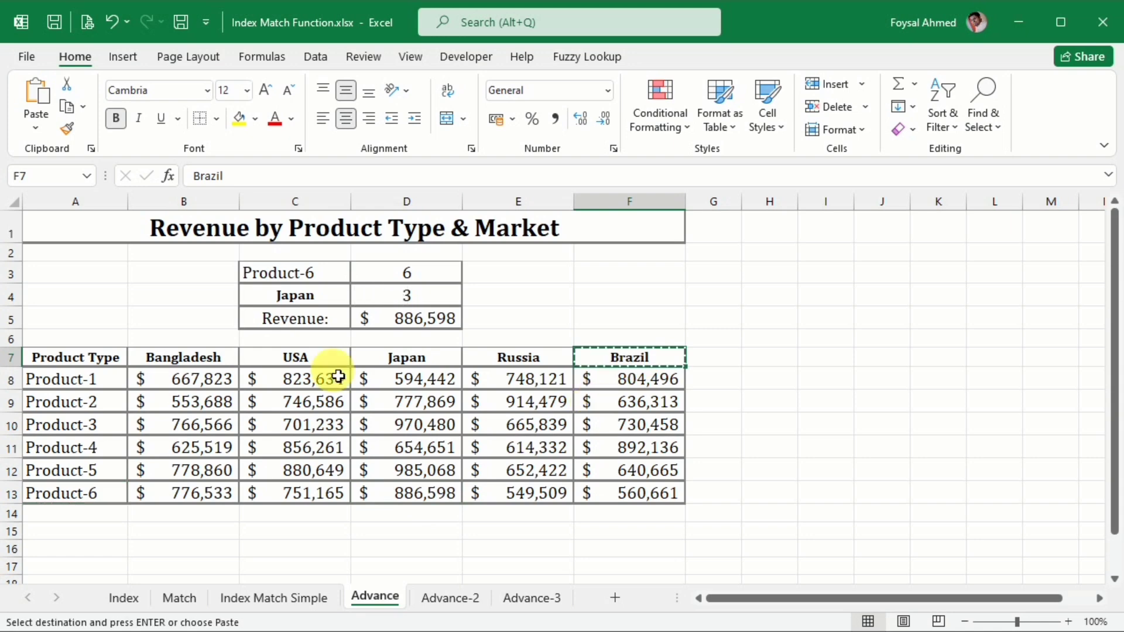
left_click(294, 300)
key("ctrl+v")
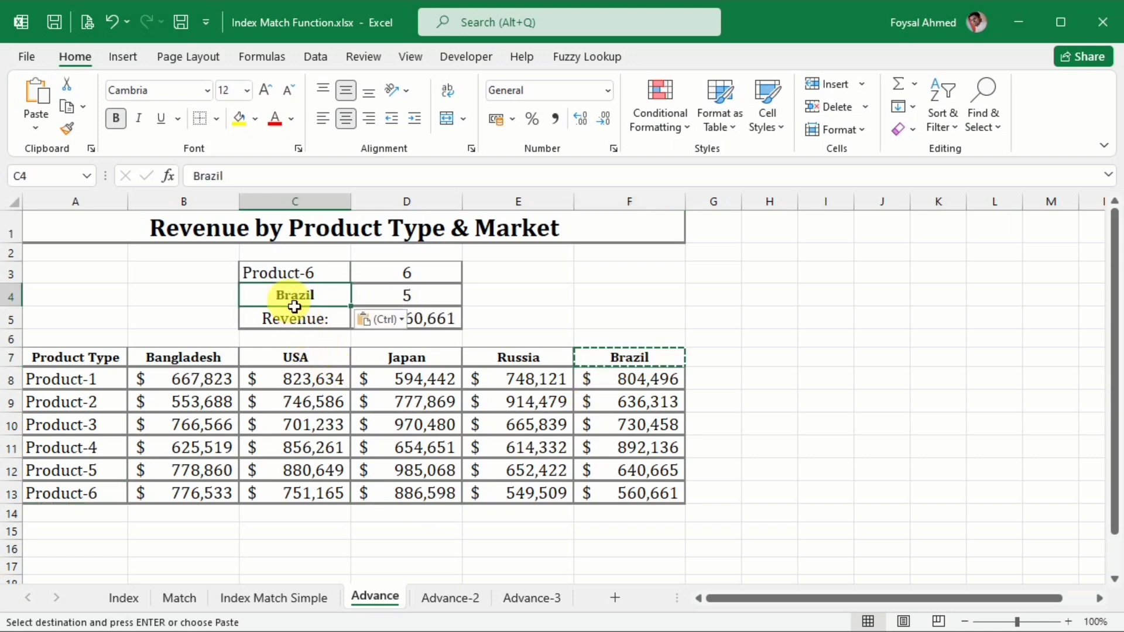
double_click(532, 326)
left_click(648, 316)
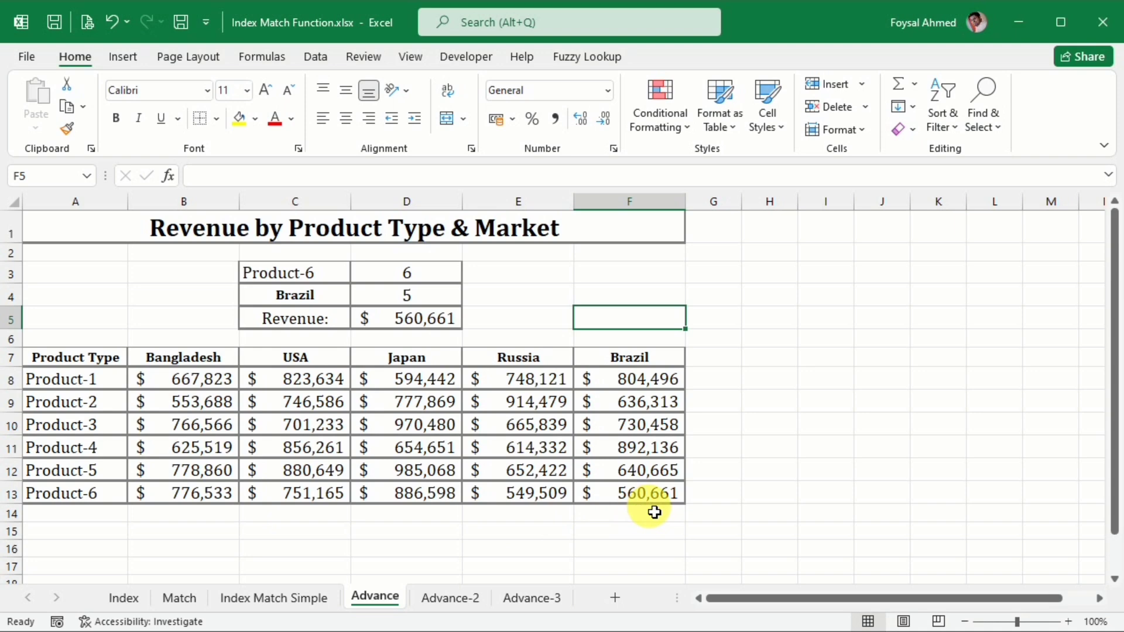
Copy Product-3 from the product list into lookup cell C3 as a further test of the revenue lookup.
left_click(75, 426)
key("ctrl+c")
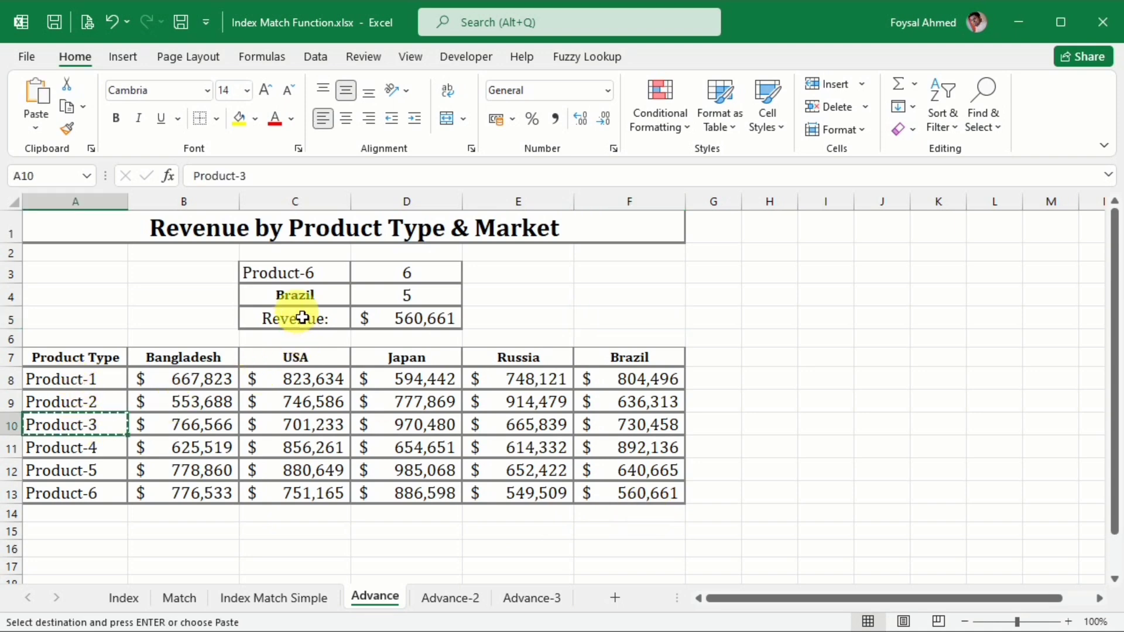
left_click(294, 273)
key("ctrl+v")
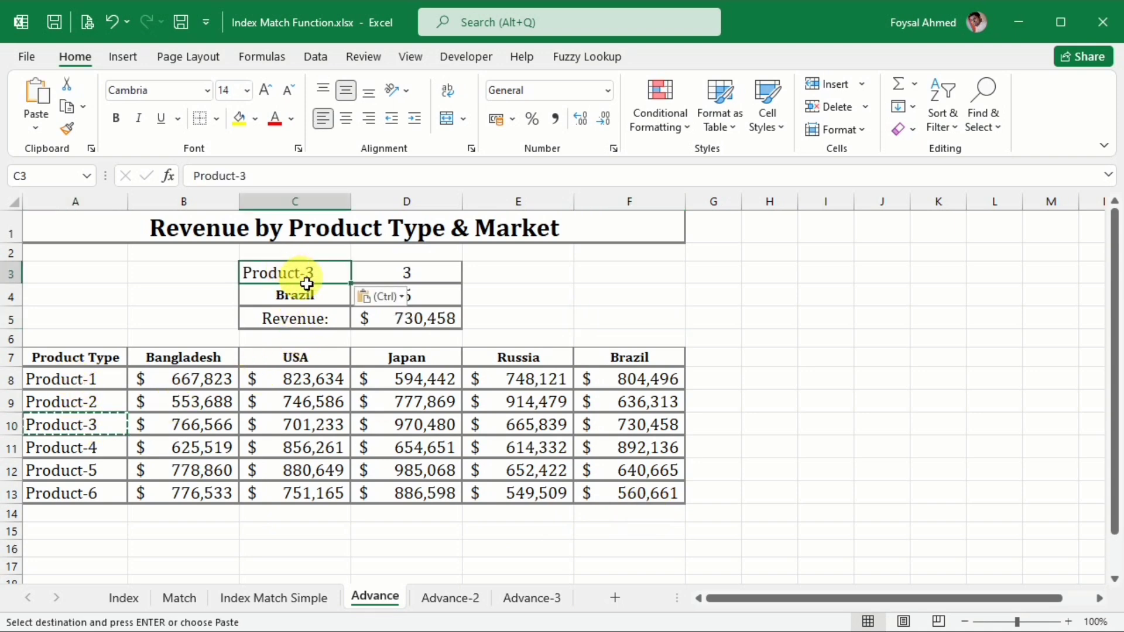
Check the revenue lookup result against the Product-3 figure for Brazil in the revenue table.
double_click(505, 318)
left_click(634, 431)
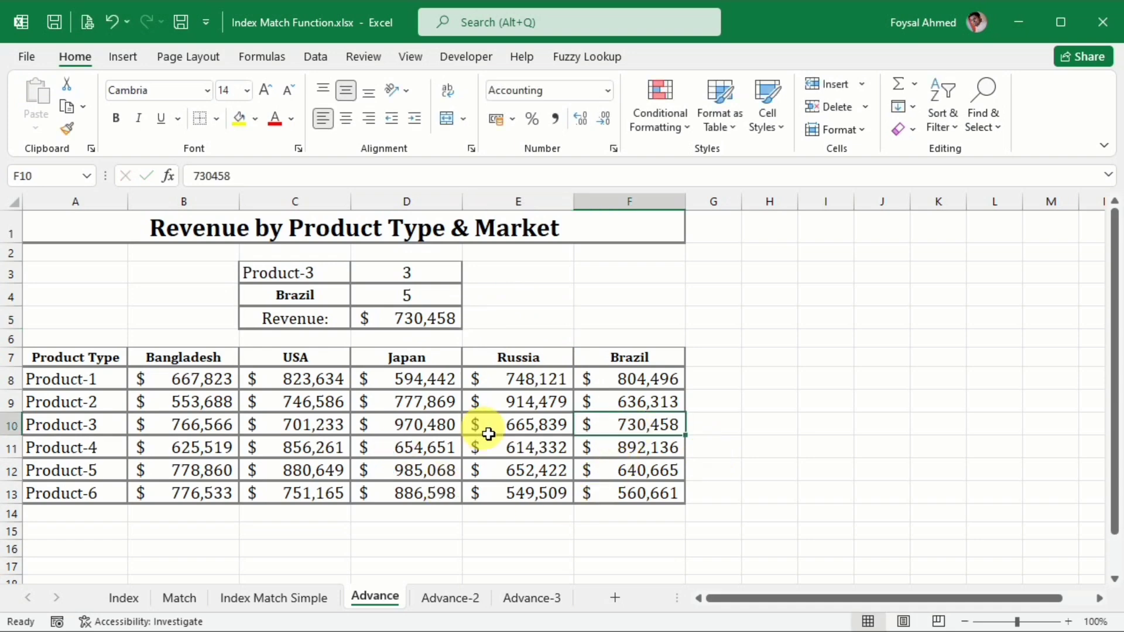
On the Advance-2 sheet, start an INDEX formula in cell B4 with the timetable subjects B7:E13 as its array.
left_click(458, 598)
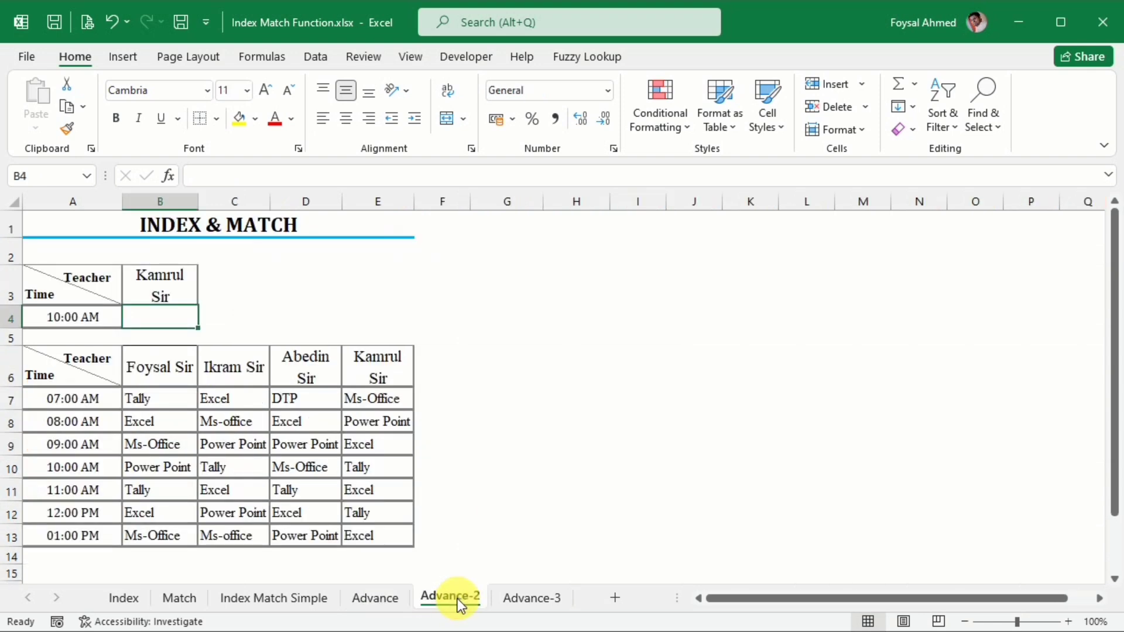
left_click(580, 444)
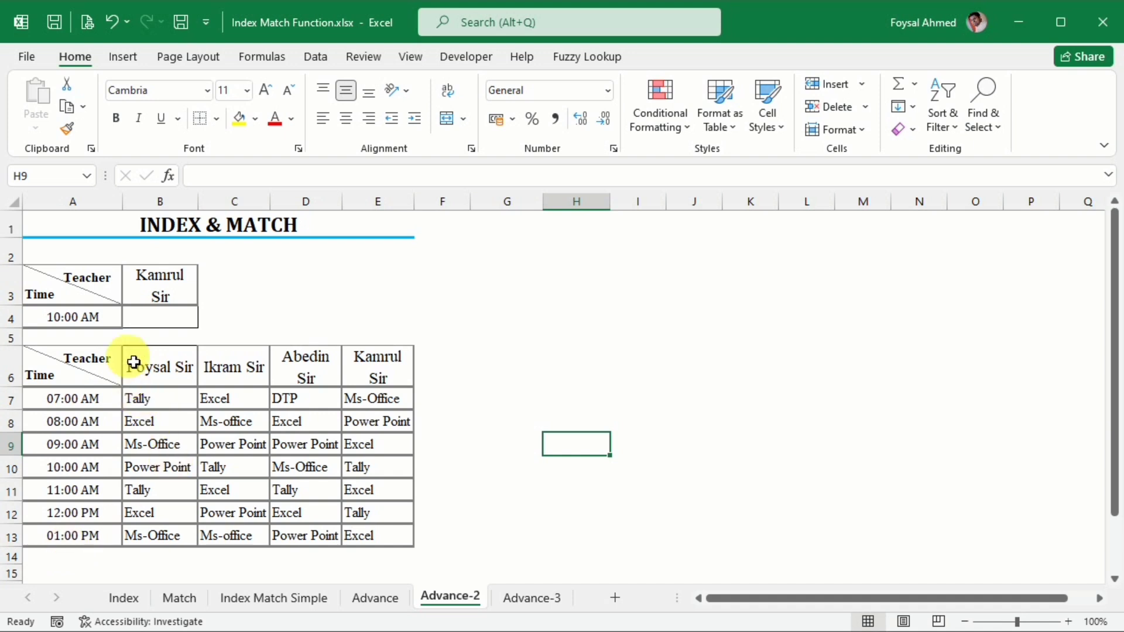
left_click(144, 320)
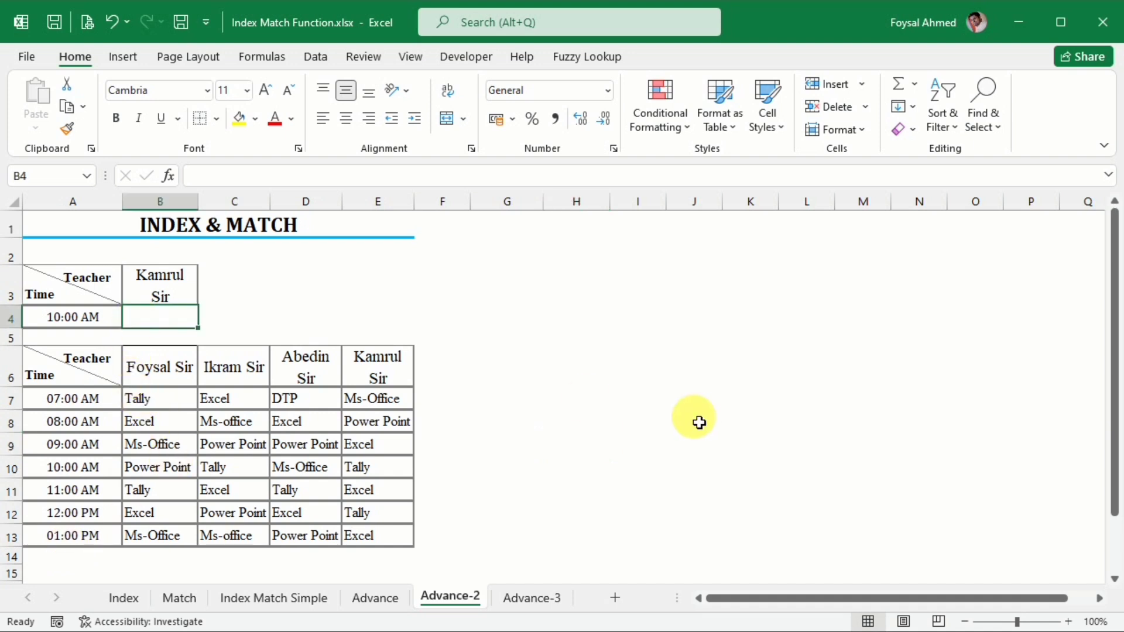
type("=")
type("index")
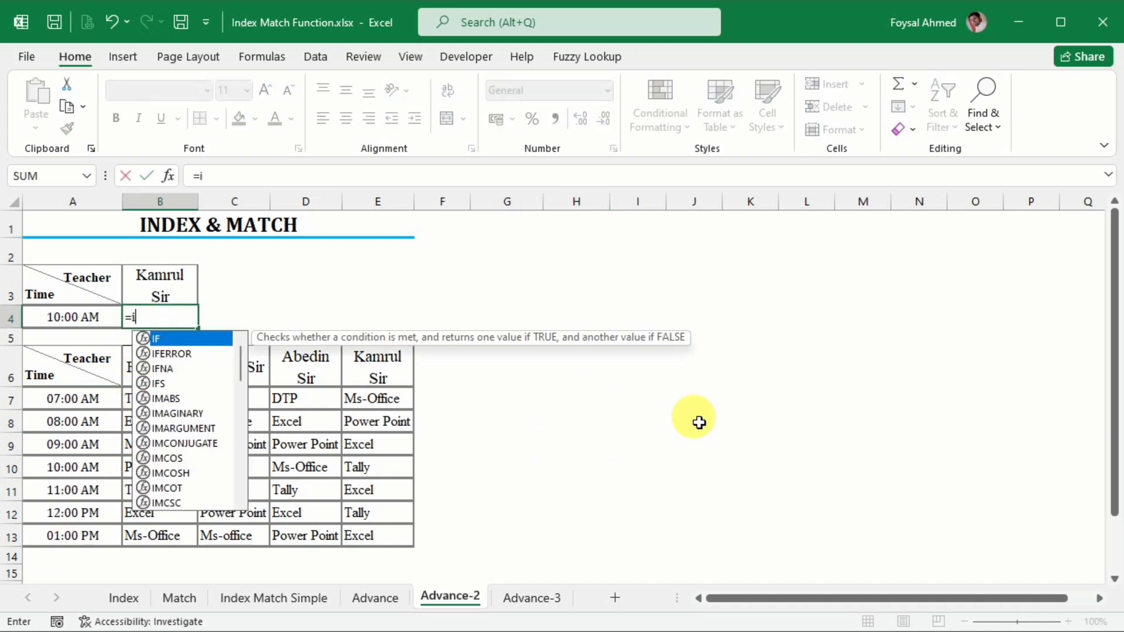
key("Tab")
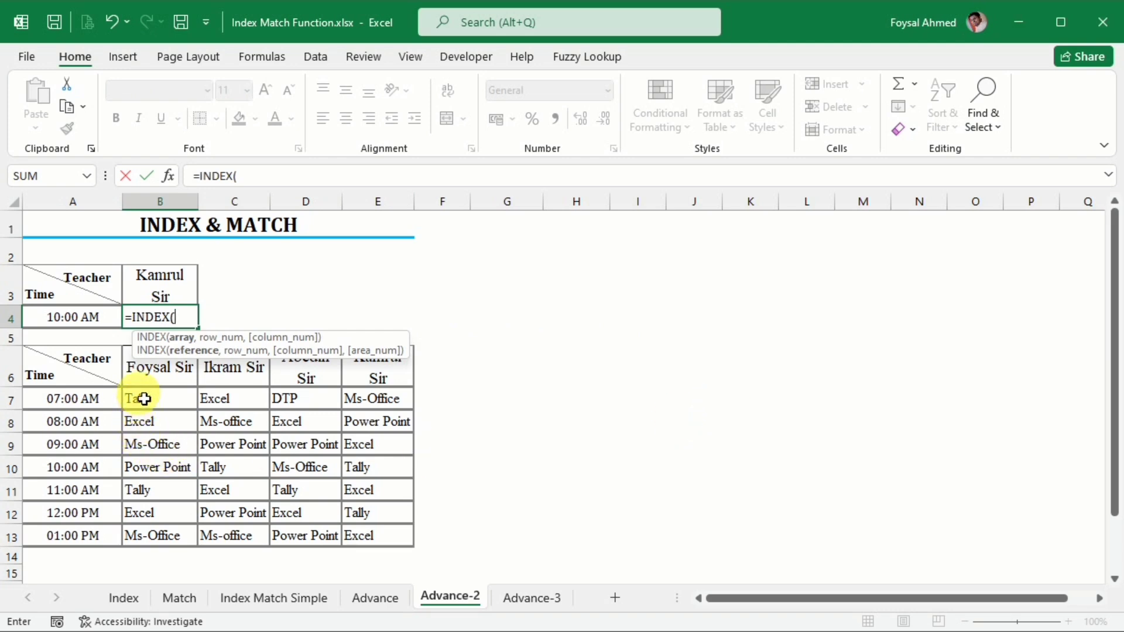
left_click_drag(143, 396, 397, 534)
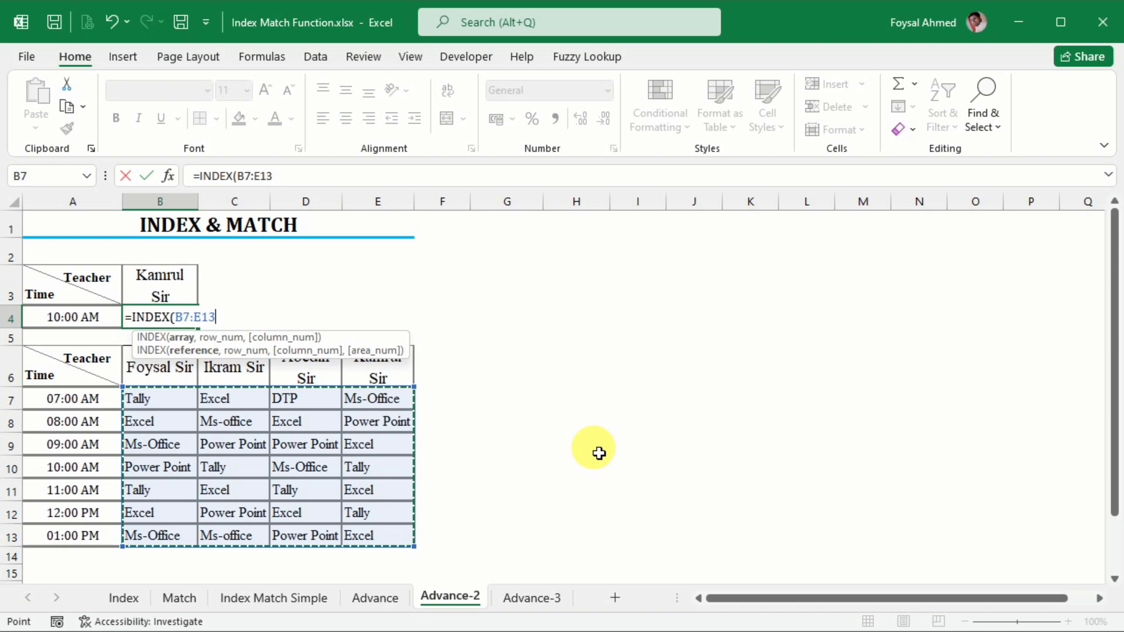
type(",")
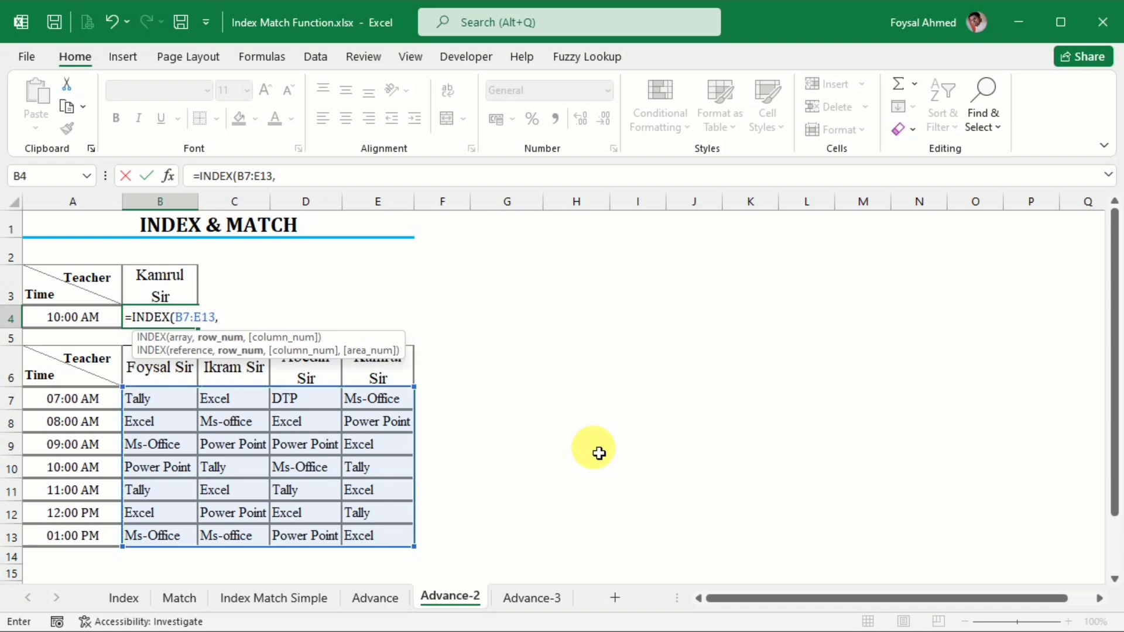
Add MATCH(A4,A7:A13,0) as the INDEX formula's row number to find the lookup time by exact match.
type("m")
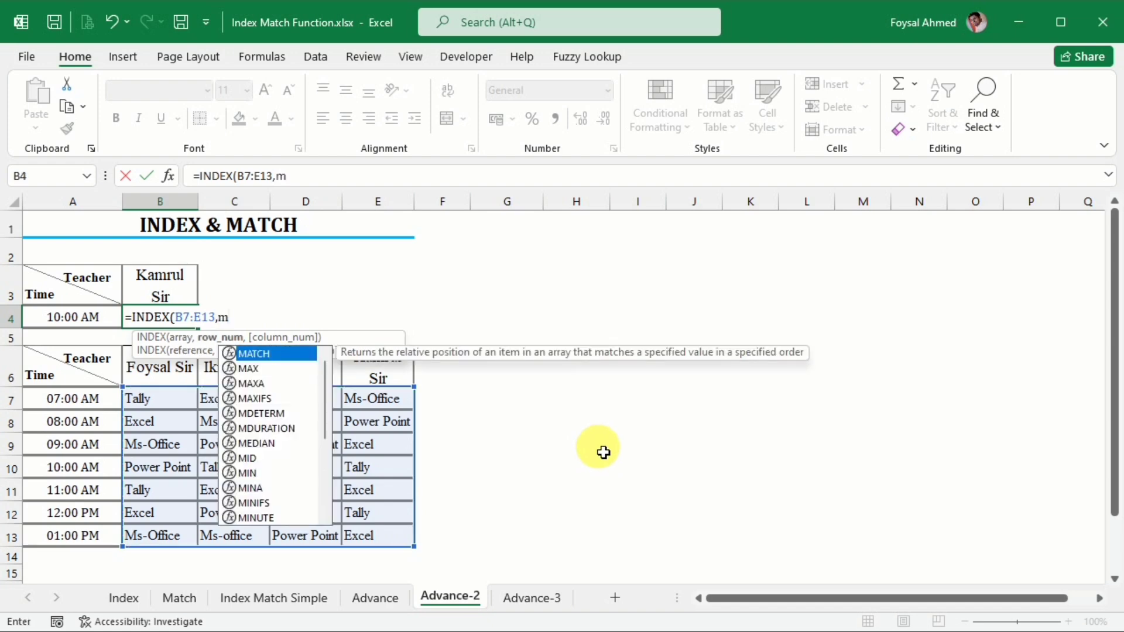
type("atch")
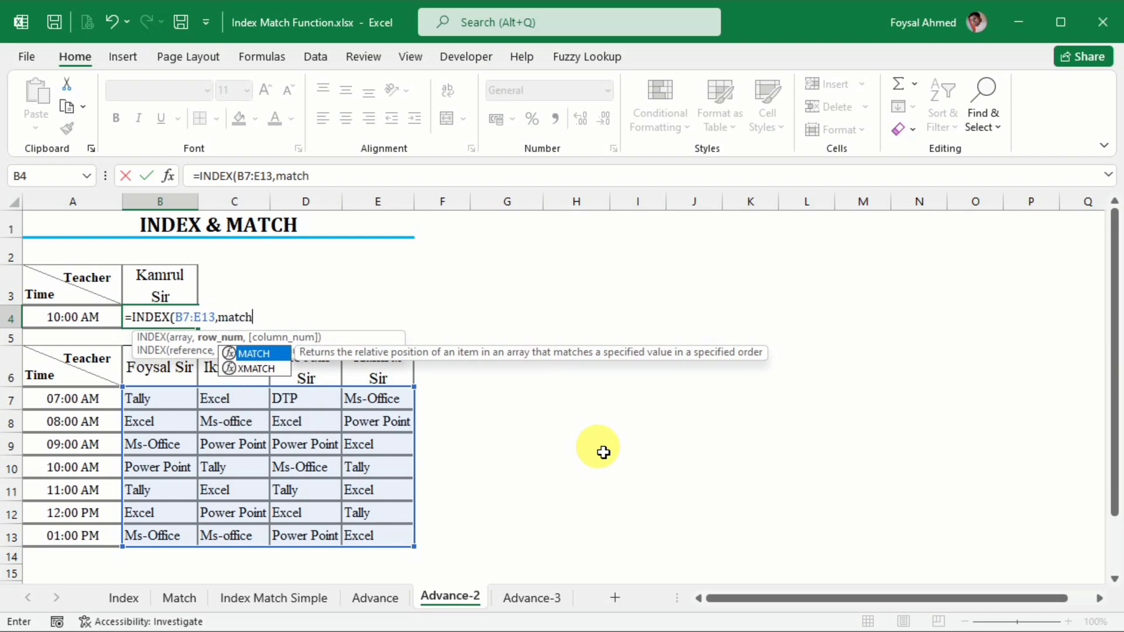
key("Tab")
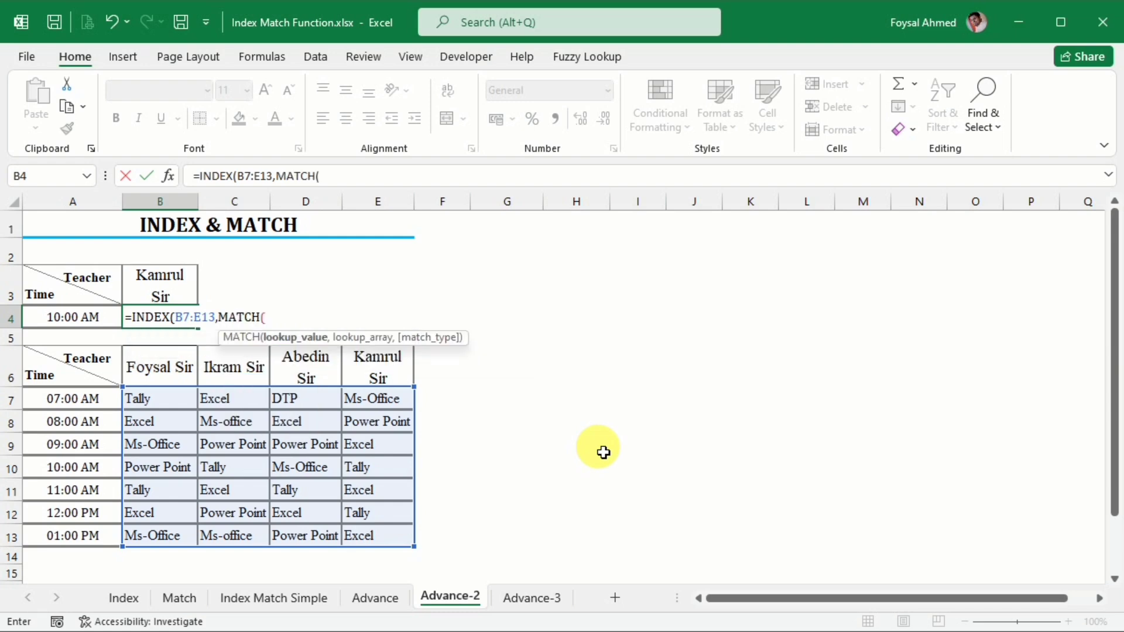
left_click(67, 325)
type(",")
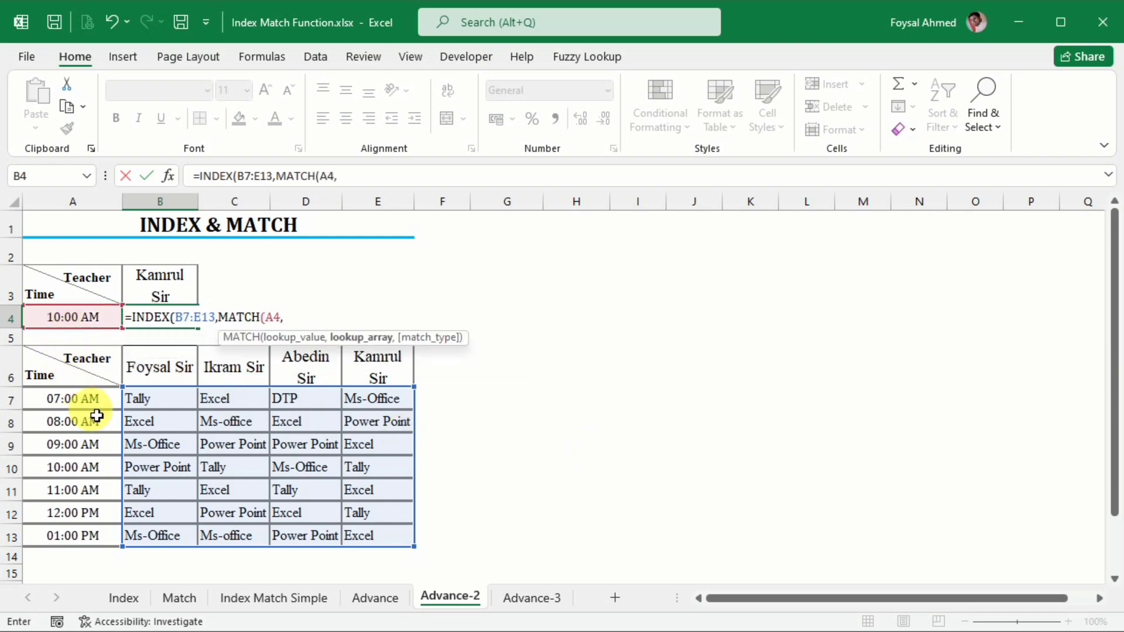
left_click_drag(92, 404, 90, 534)
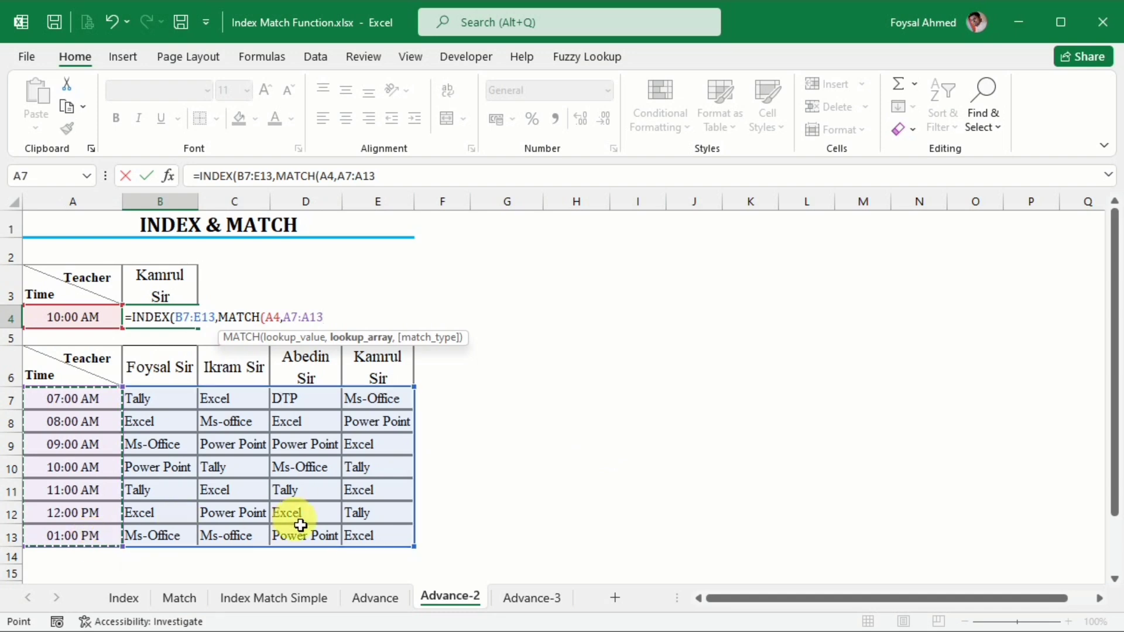
type(",")
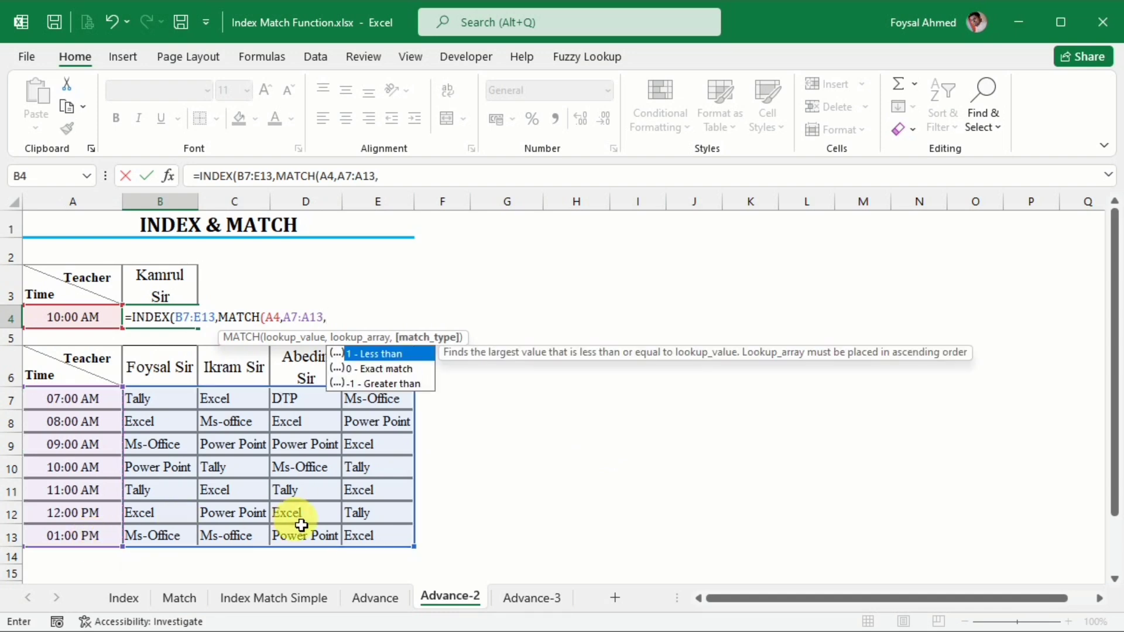
type("0)")
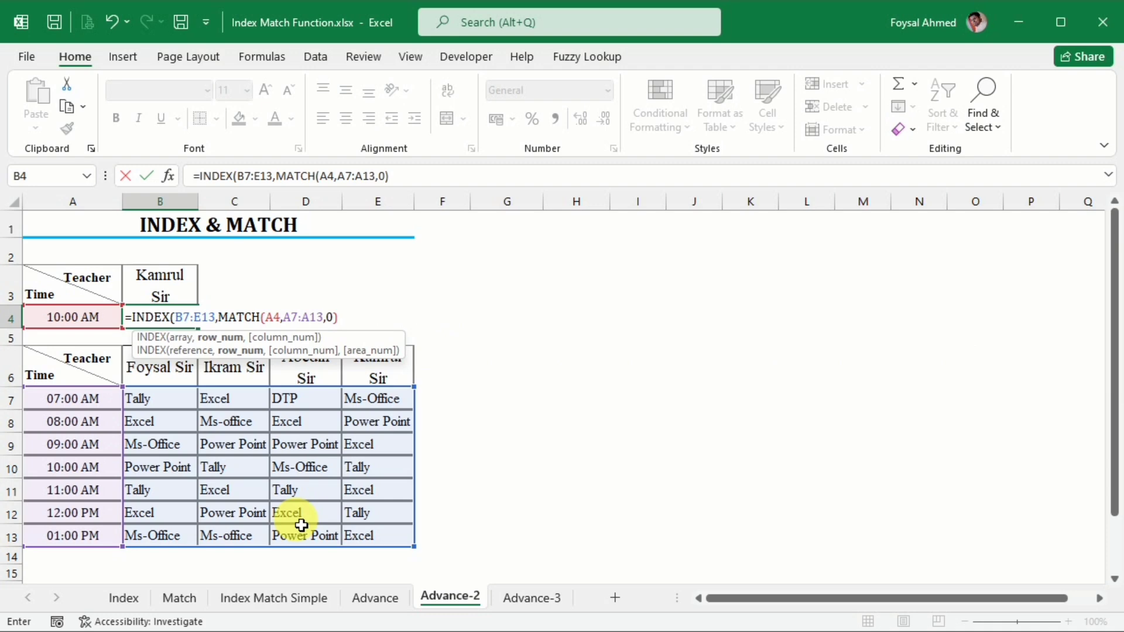
type(",")
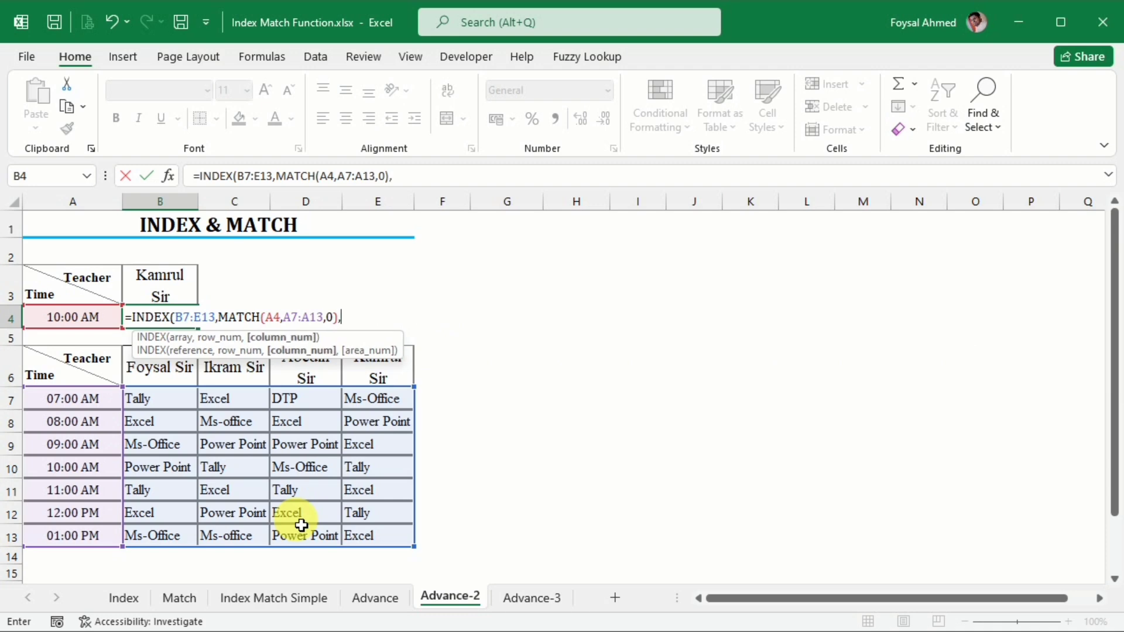
Add MATCH(B3,B6:E6,0) as the column number, then complete the formula in B4 and accept the closing-parenthesis correction.
type("matc")
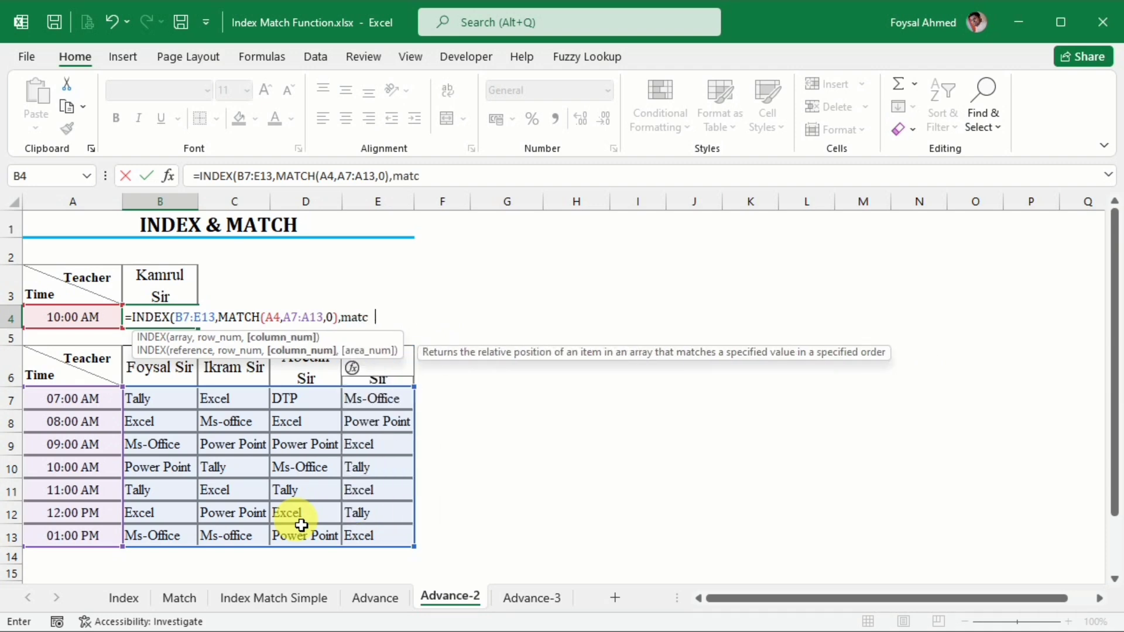
type("h(")
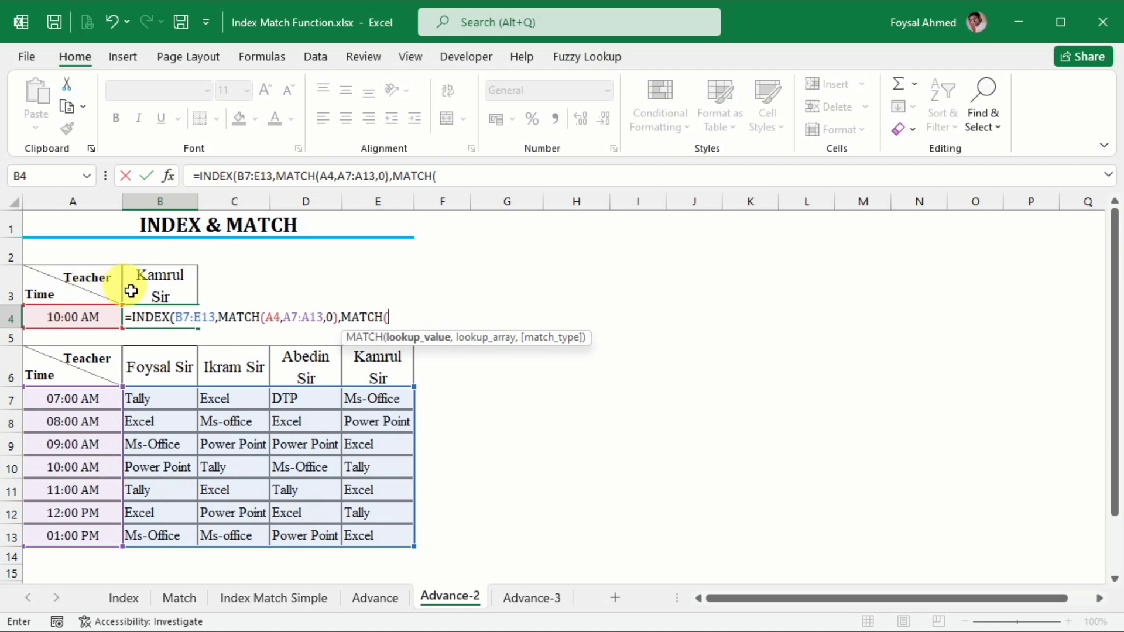
left_click(161, 286)
type(",")
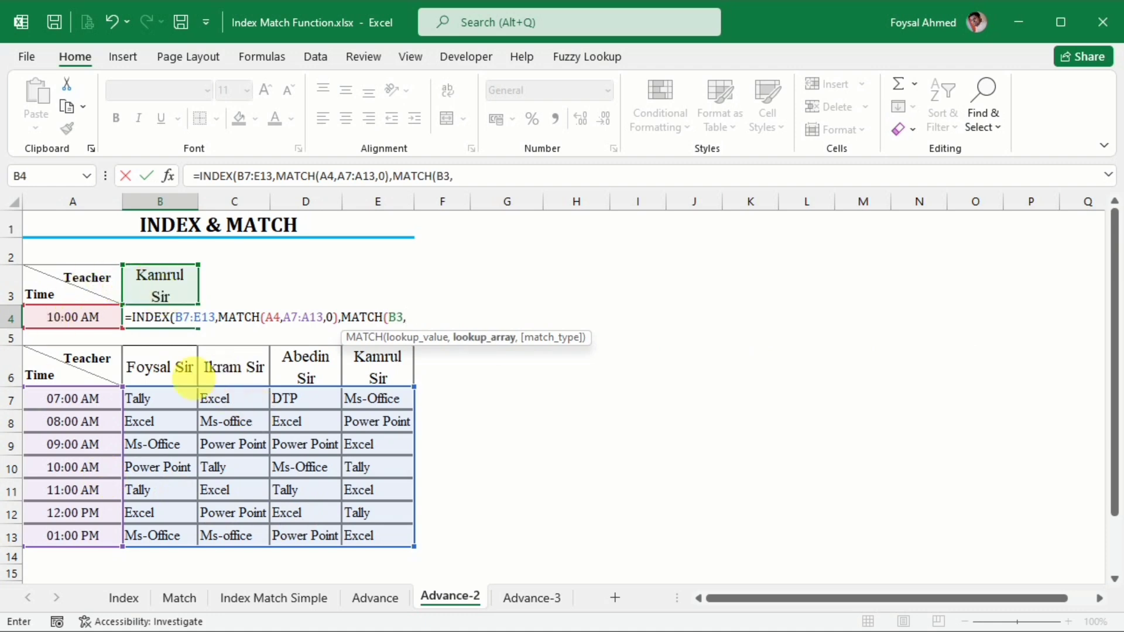
left_click_drag(193, 370, 370, 373)
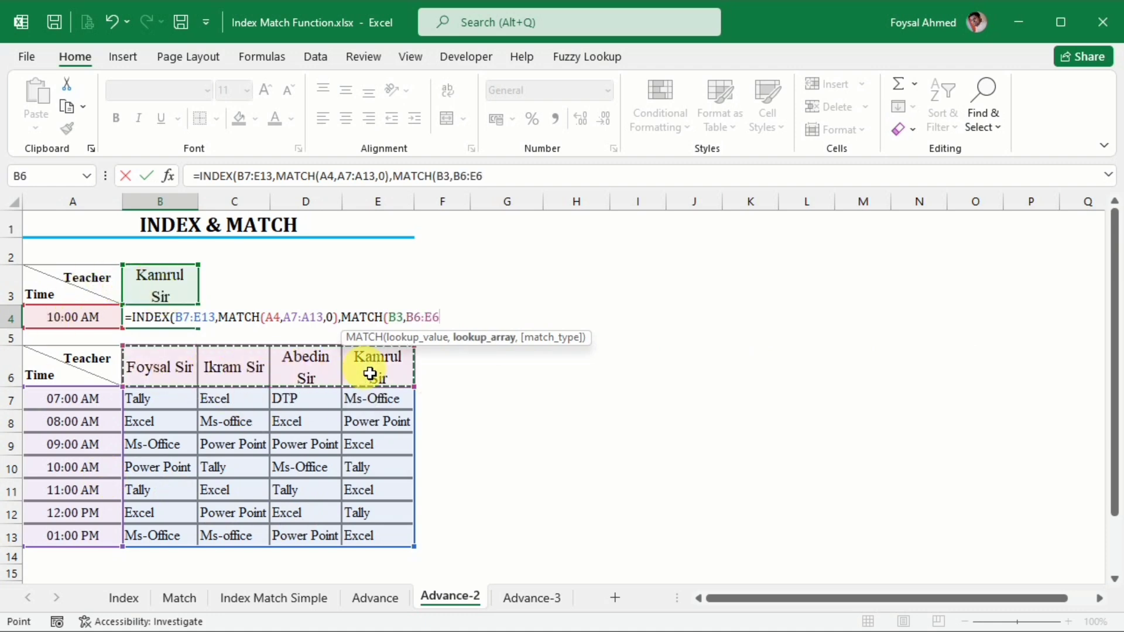
type(",0")
key("Return")
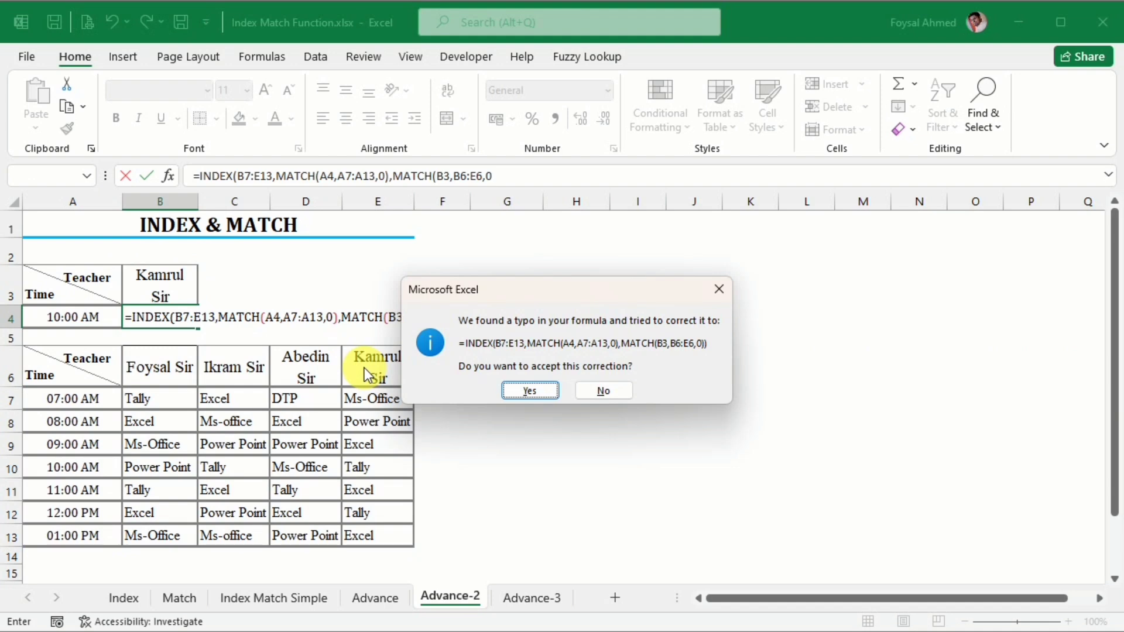
key("Return")
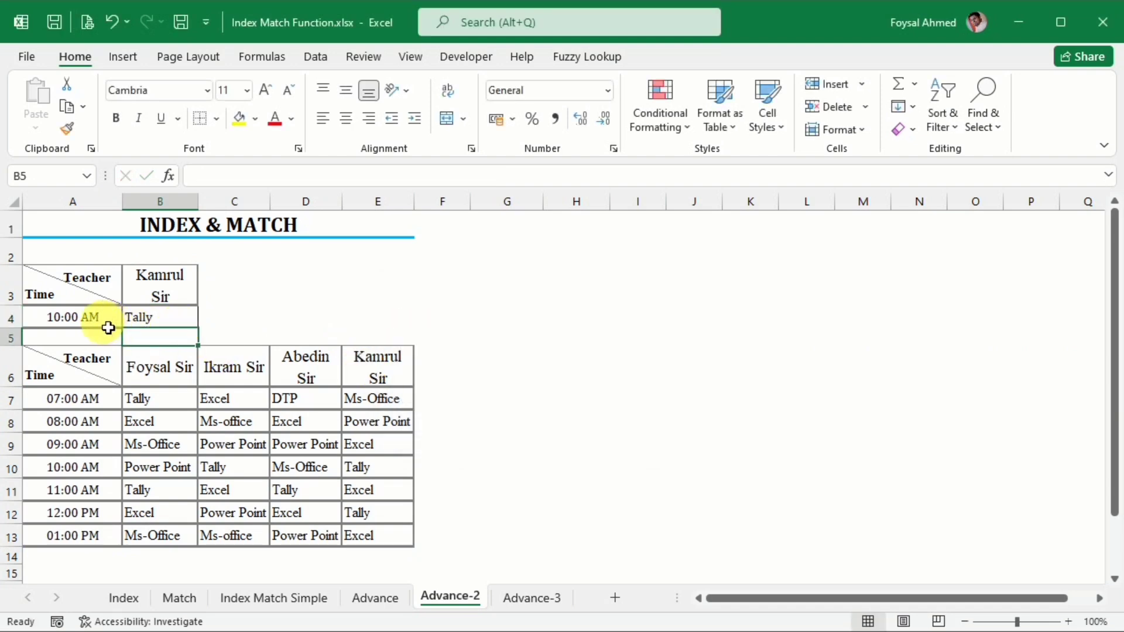
Change the lookup teacher in cell B3 to the second teacher in the list.
left_click(181, 293)
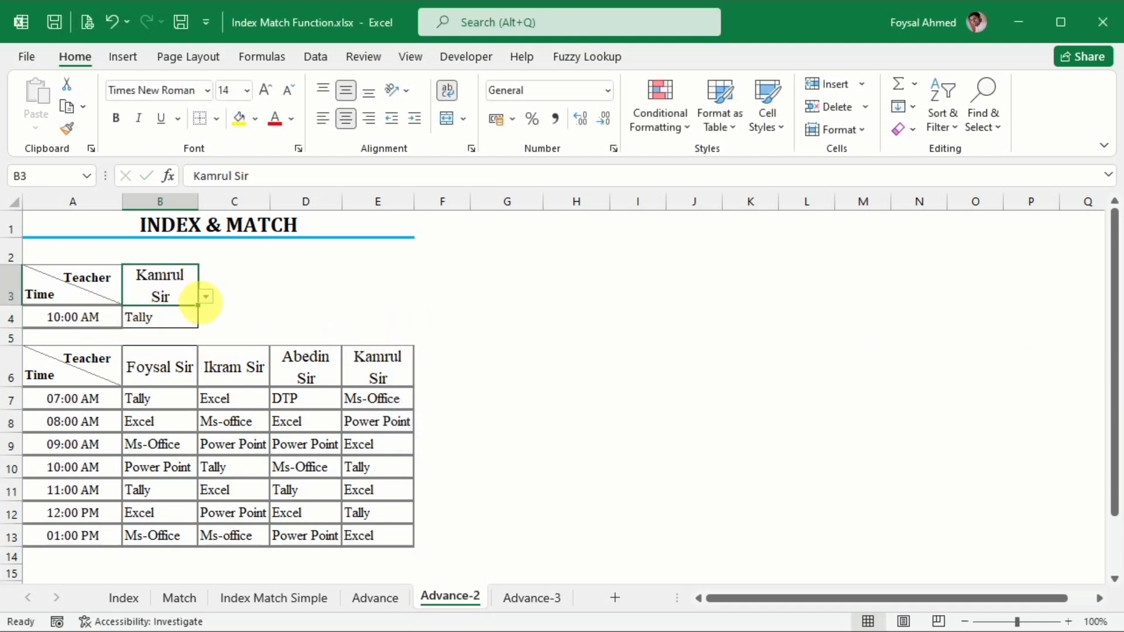
left_click(213, 295)
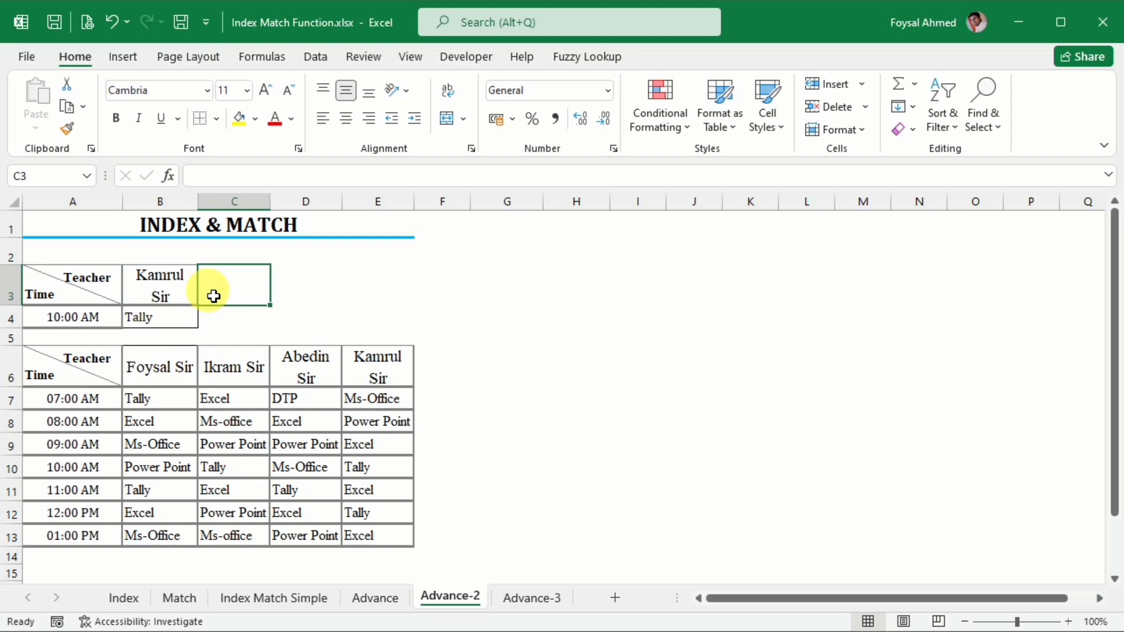
left_click(181, 294)
left_click(207, 301)
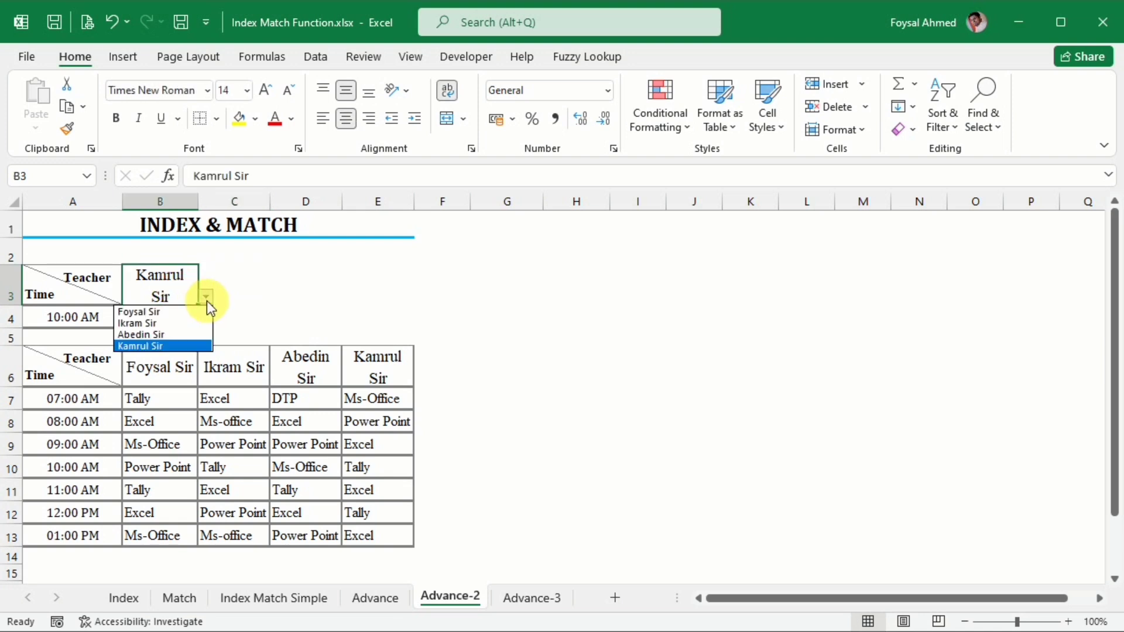
left_click(173, 322)
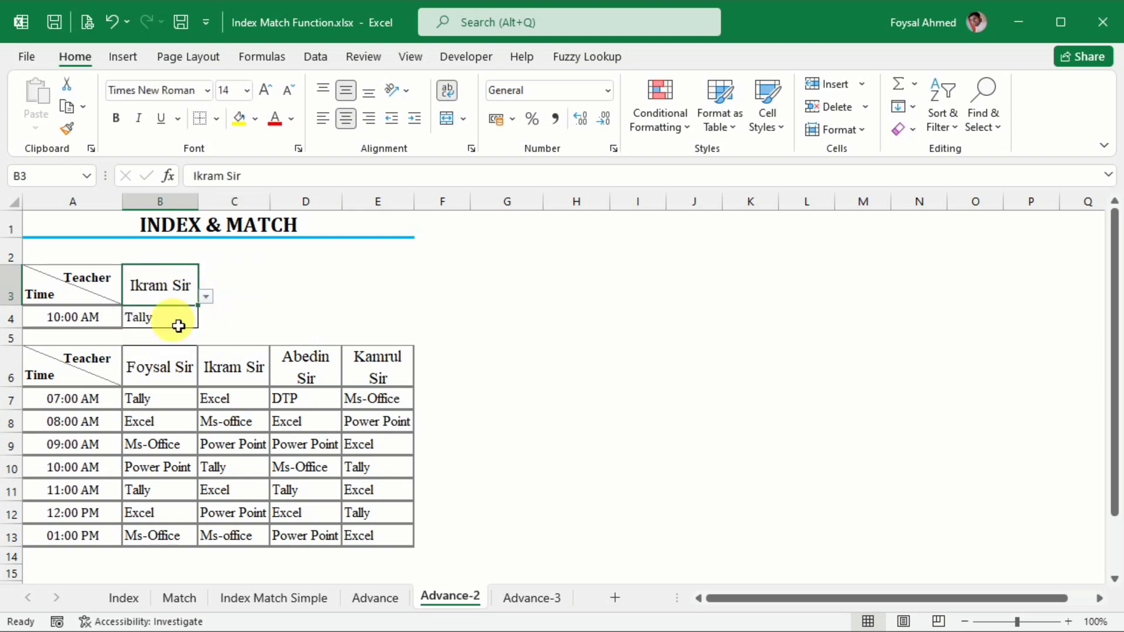
Set the lookup time in cell A4 to 07:00 AM to test the subject lookup.
left_click(84, 325)
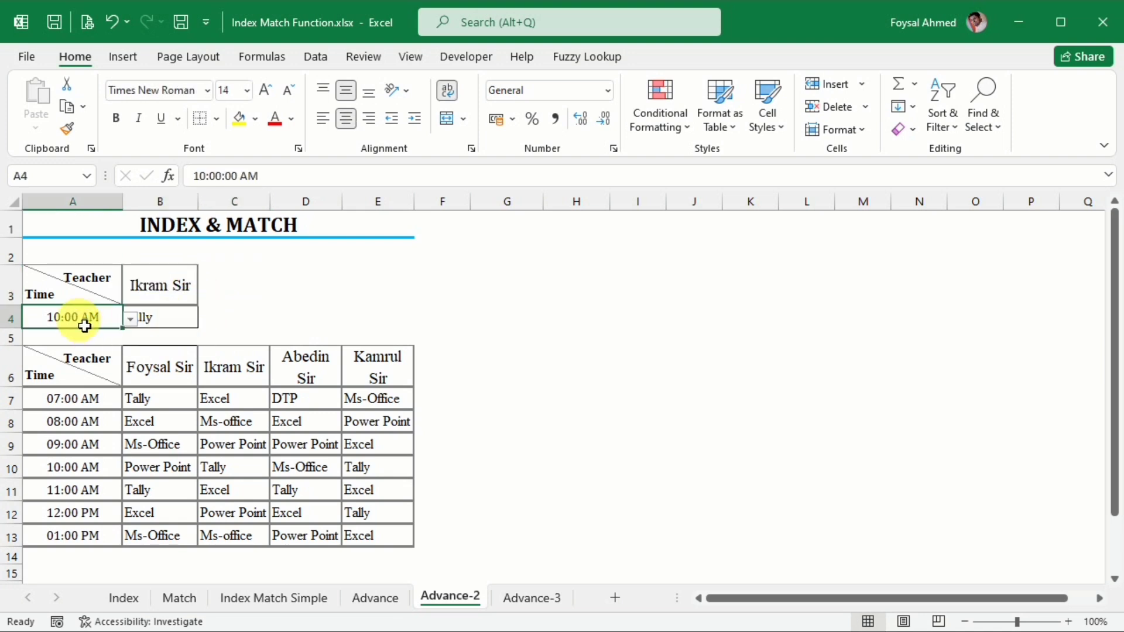
left_click(130, 318)
left_click(104, 335)
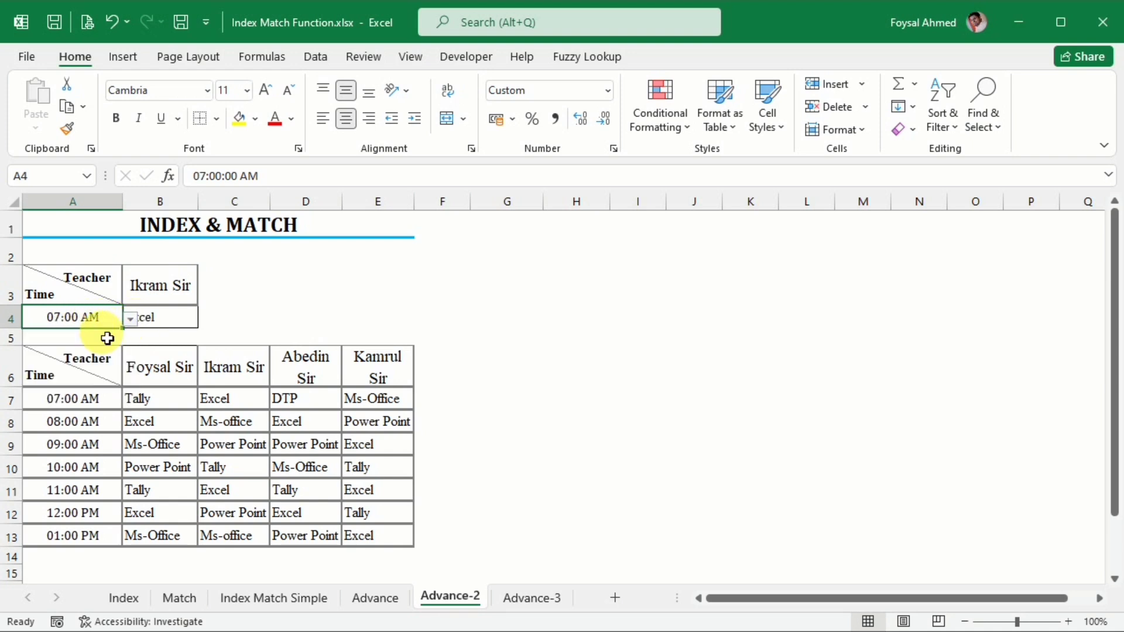
left_click(249, 317)
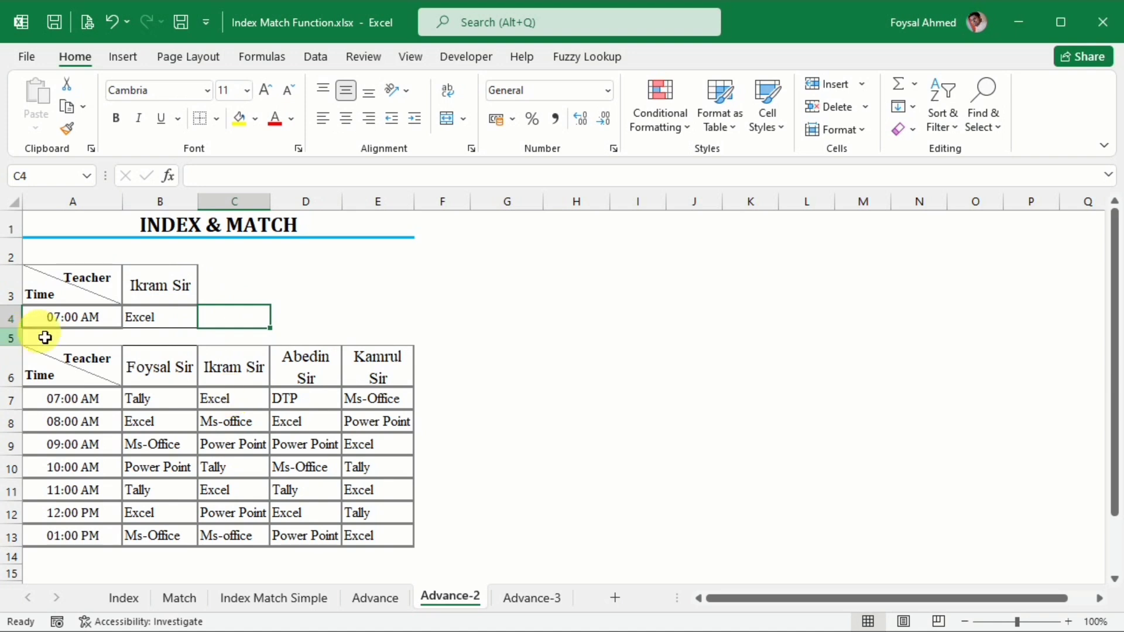
Set the lookup time in cell A4 to 01:00 PM and check the second teacher's matching subject in the timetable.
left_click(111, 318)
left_click(132, 324)
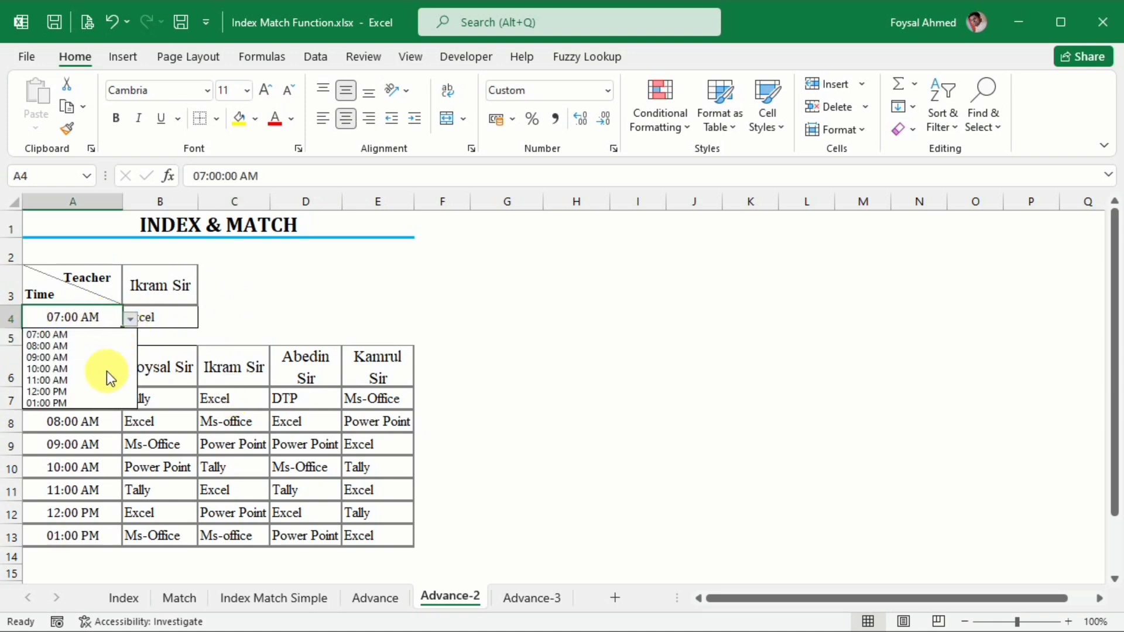
left_click(83, 403)
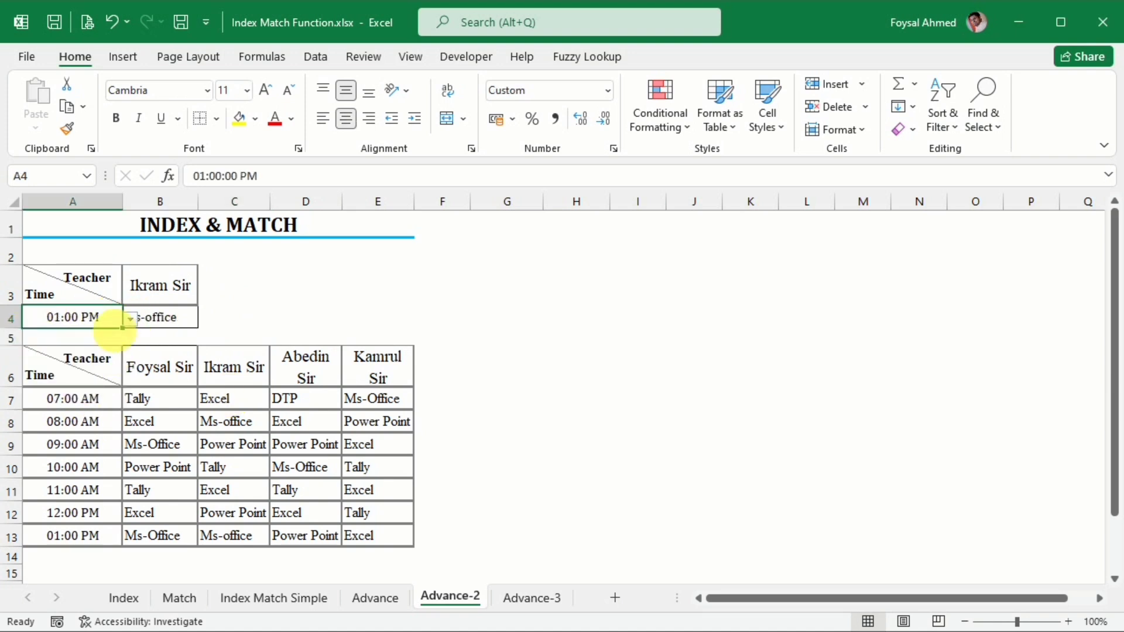
left_click(261, 315)
left_click(251, 546)
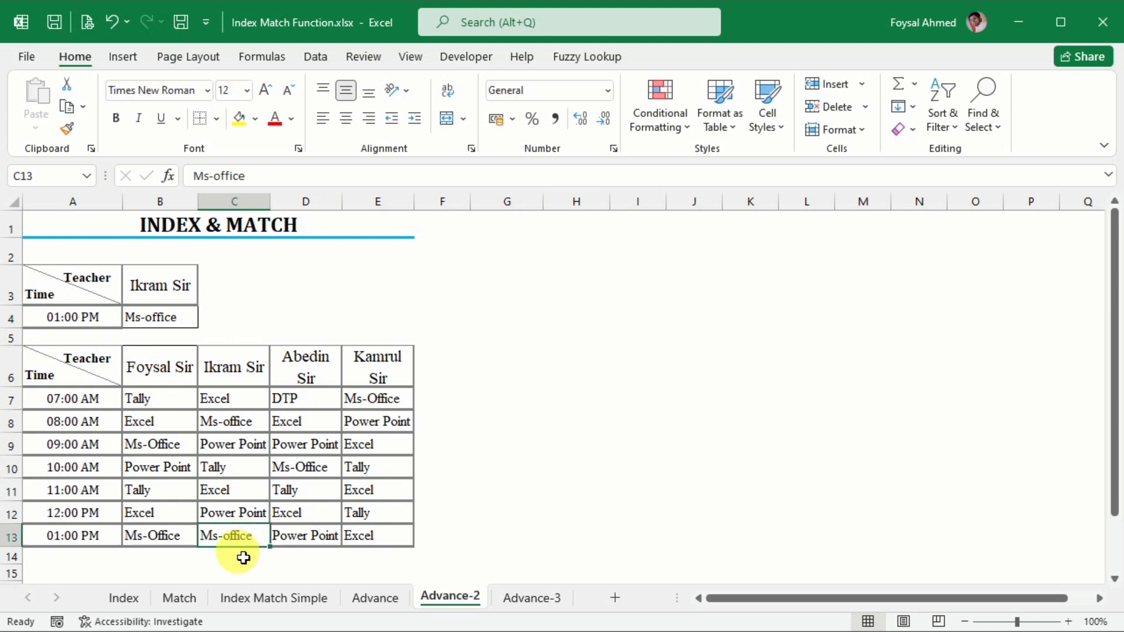
Switch the lookup teacher in cell B3 to the first teacher in the list.
left_click(186, 290)
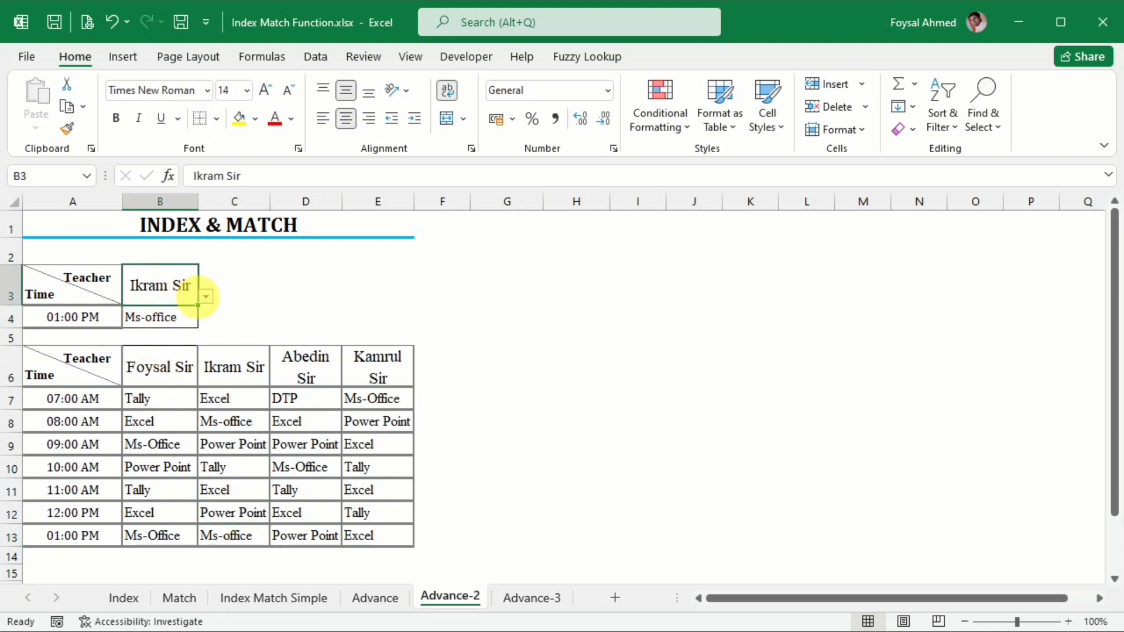
left_click(220, 303)
left_click(193, 296)
left_click(206, 296)
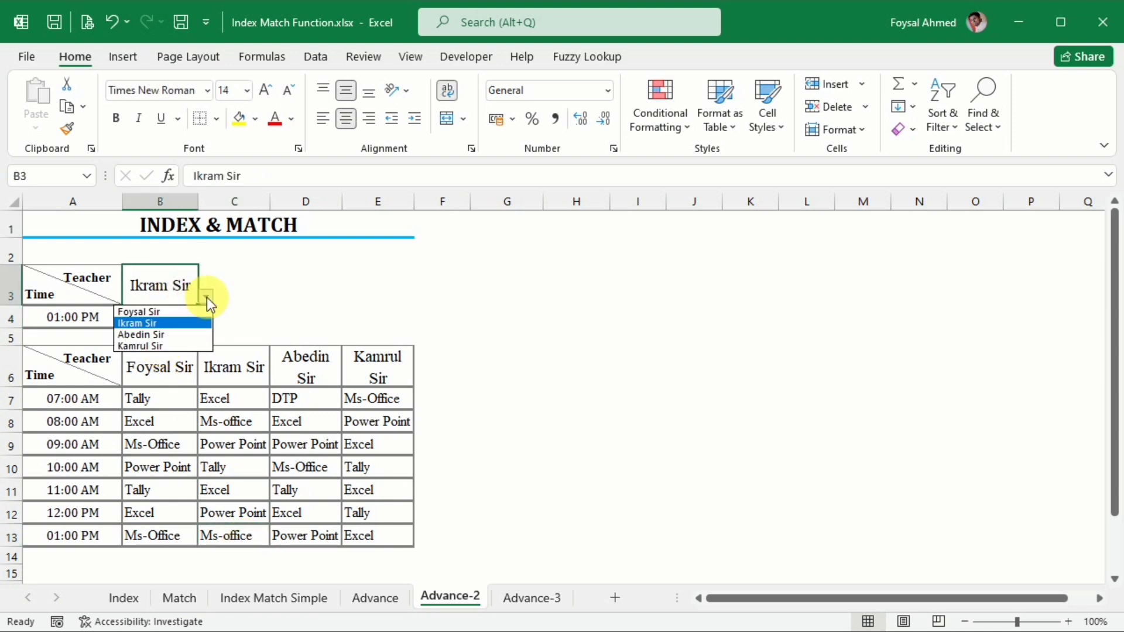
left_click(178, 309)
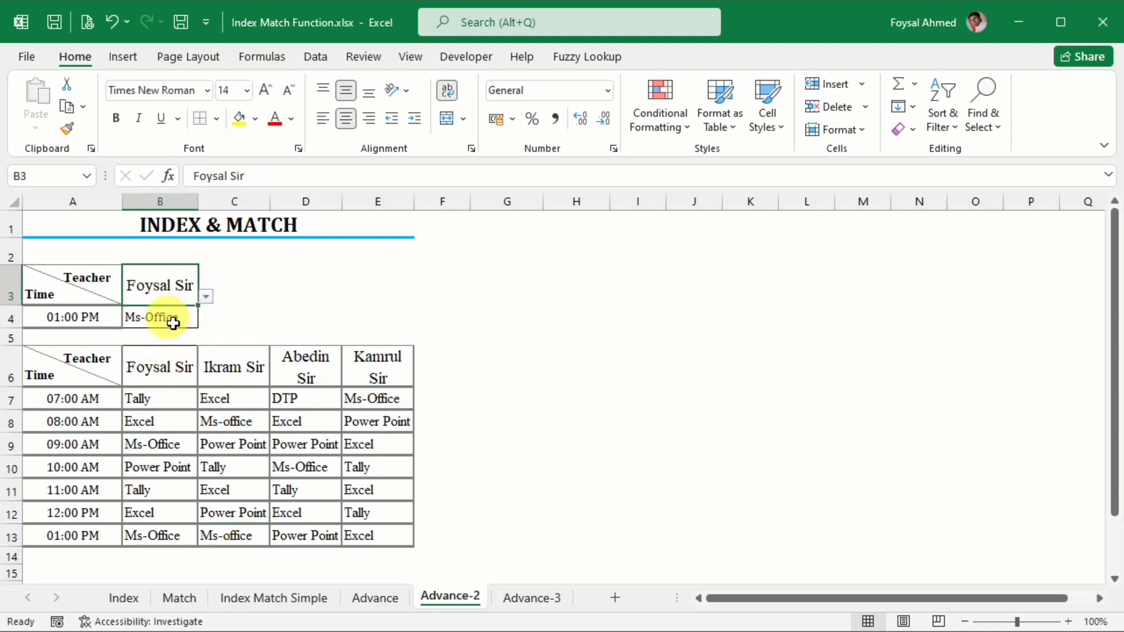
Set the lookup time in cell A4 to 10:00 AM and check the first teacher's matching subject in the timetable.
left_click(96, 319)
left_click(130, 318)
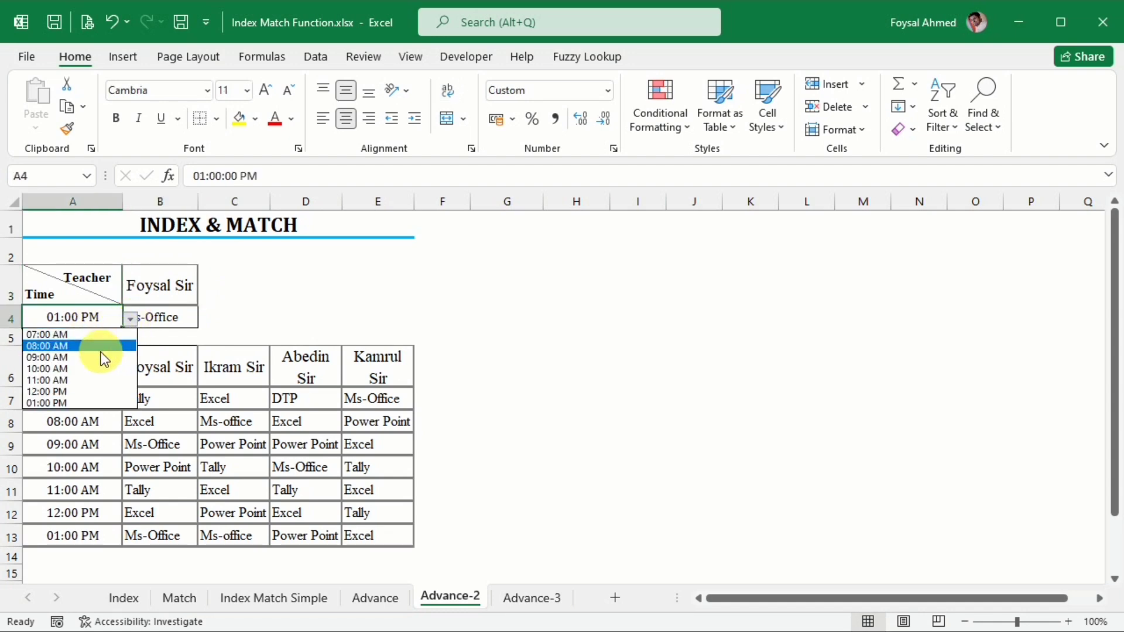
left_click(79, 367)
left_click(262, 320)
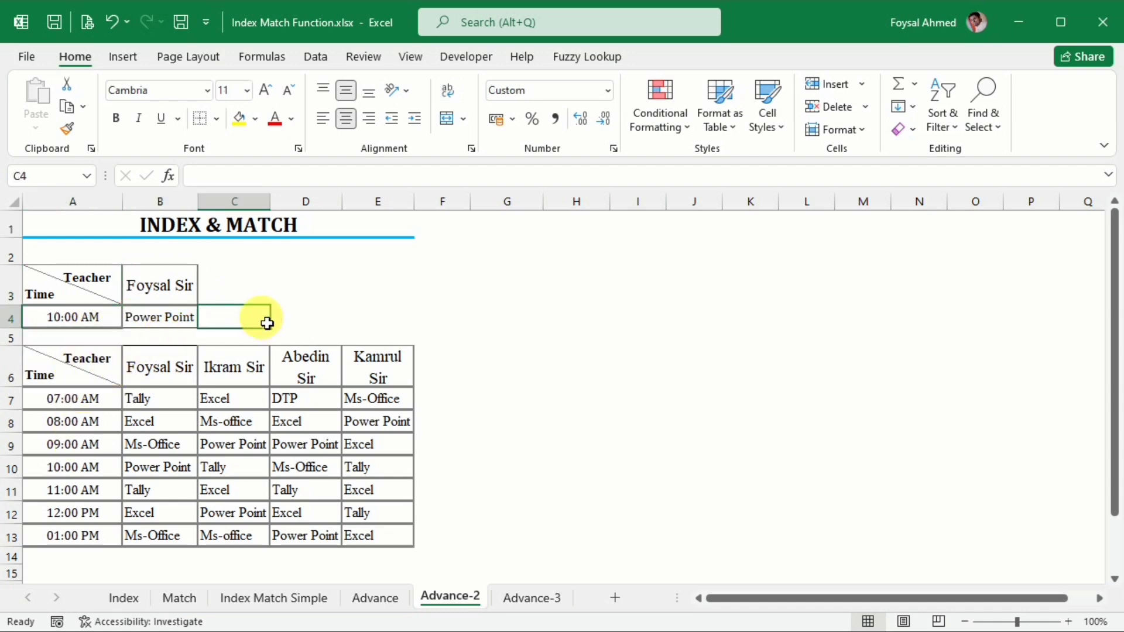
left_click(176, 467)
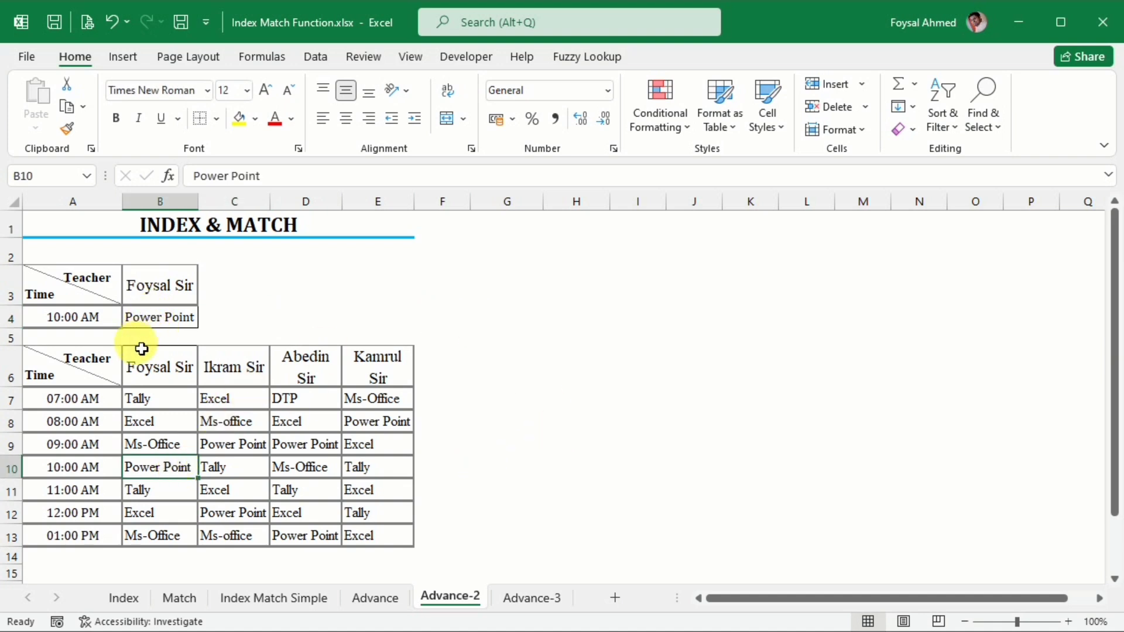
On the Advance-3 sheet, start an INDEX formula in the Sales cell D5 with the monthly sales range C9:F13 as the array.
left_click(525, 596)
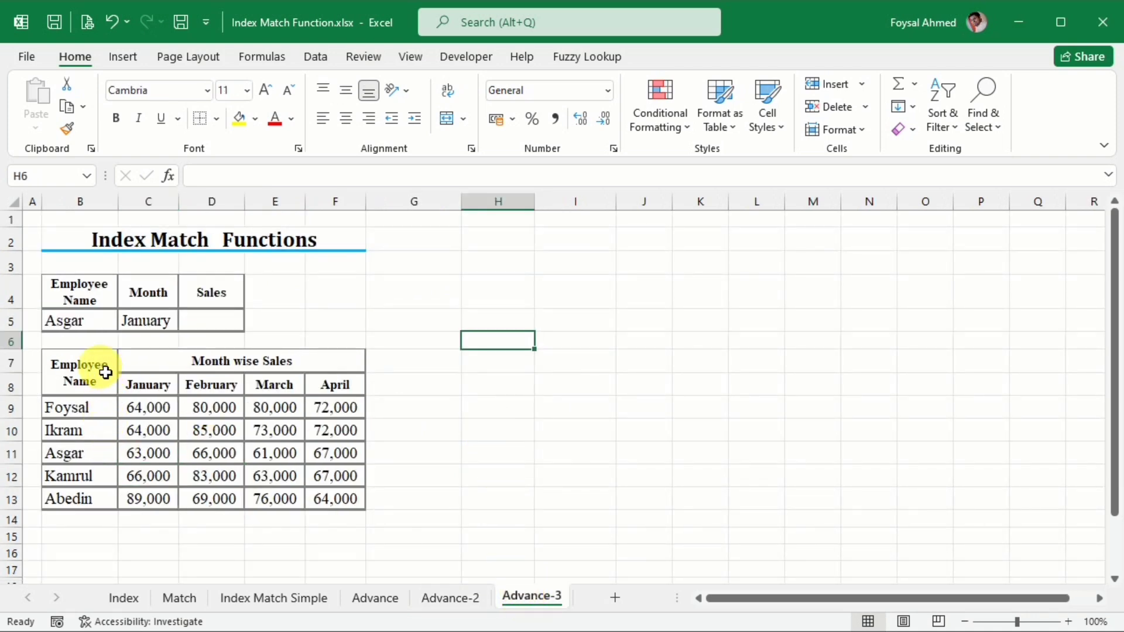
left_click_drag(100, 366, 91, 499)
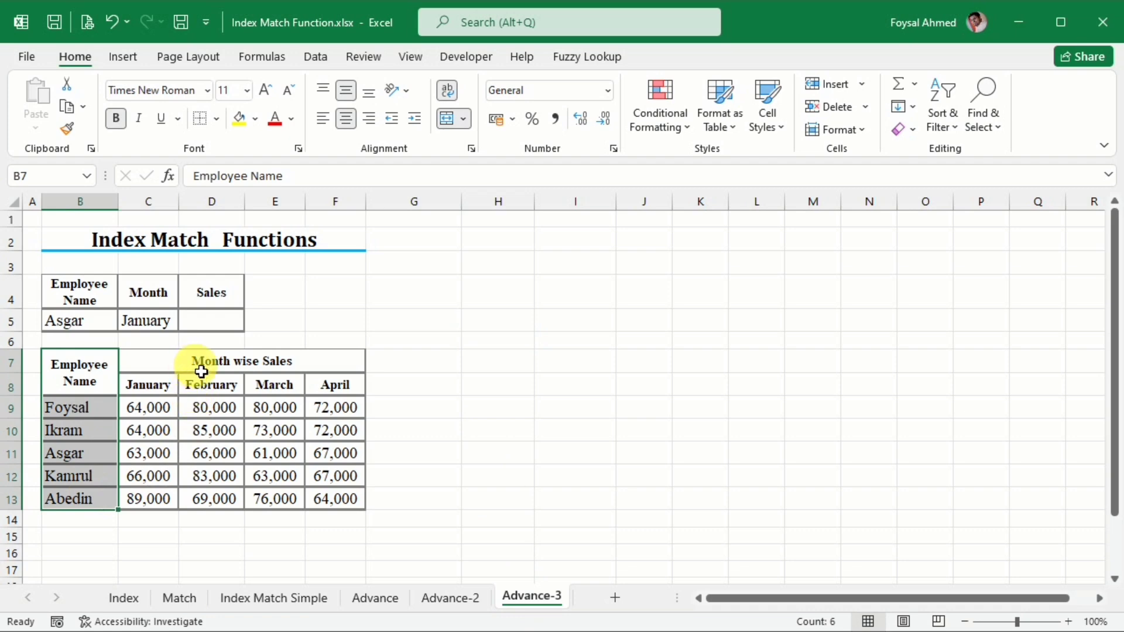
left_click(206, 324)
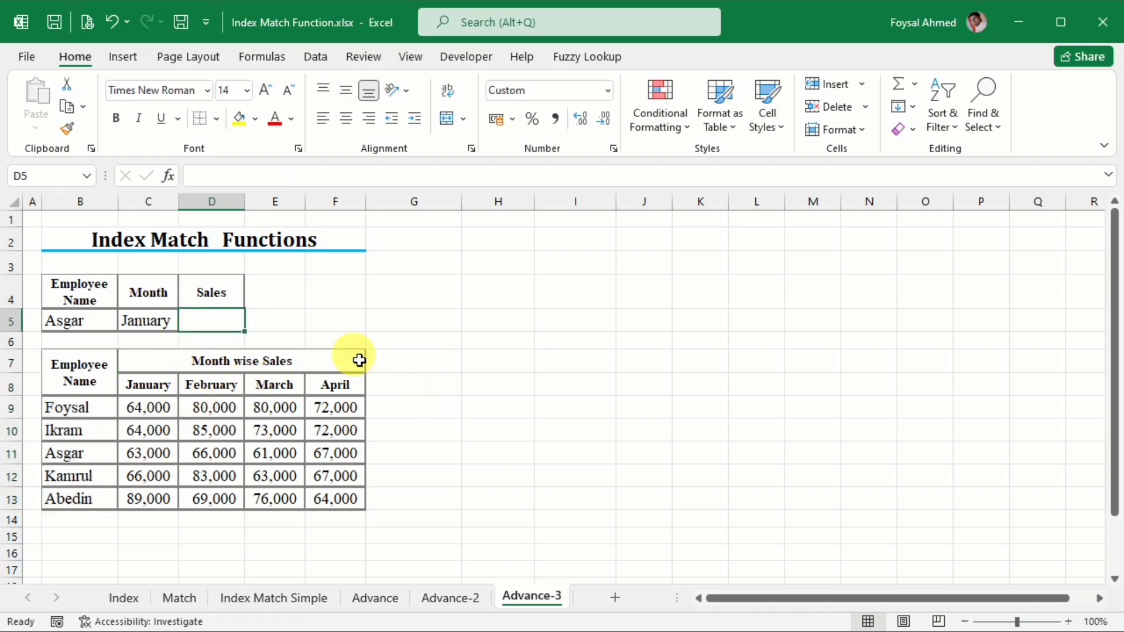
type("=i")
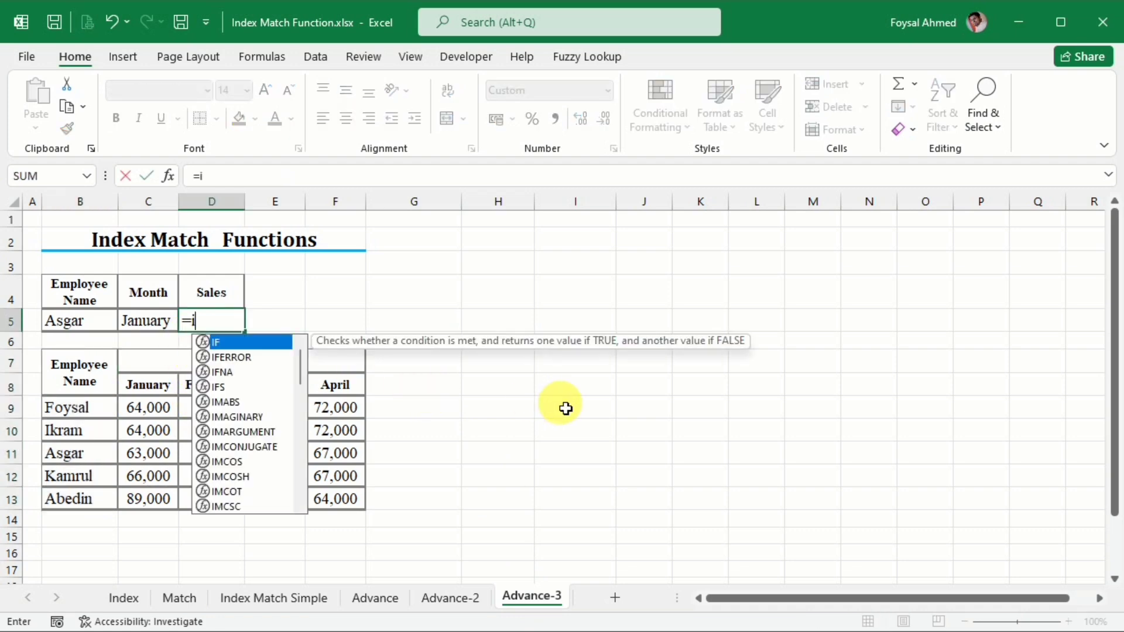
type("ndex")
key("Tab")
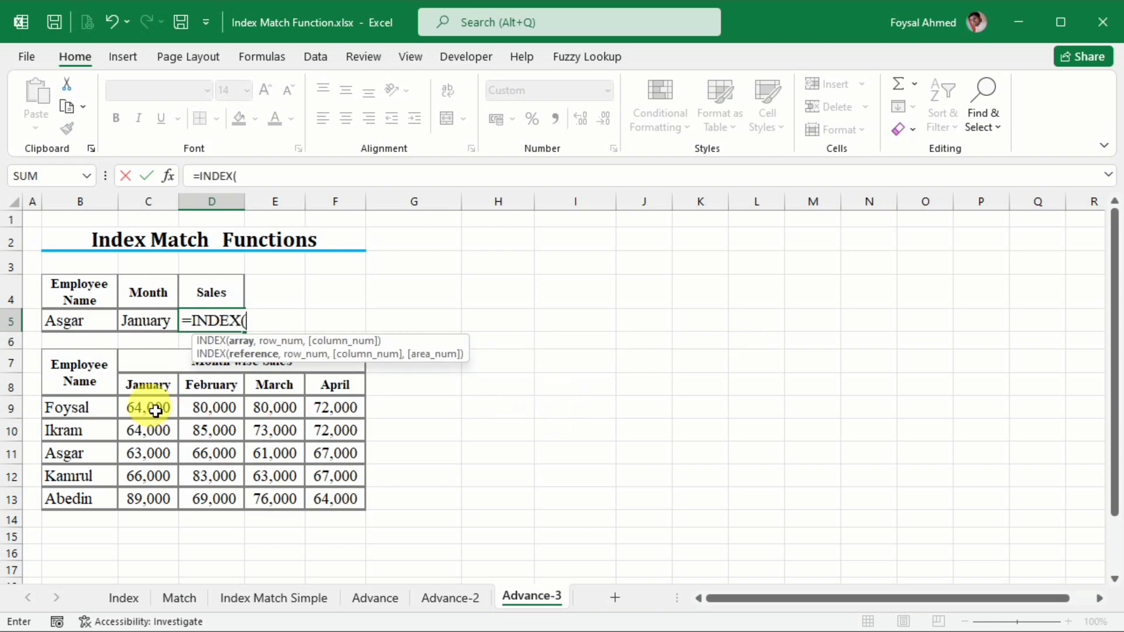
left_click_drag(156, 412, 351, 507)
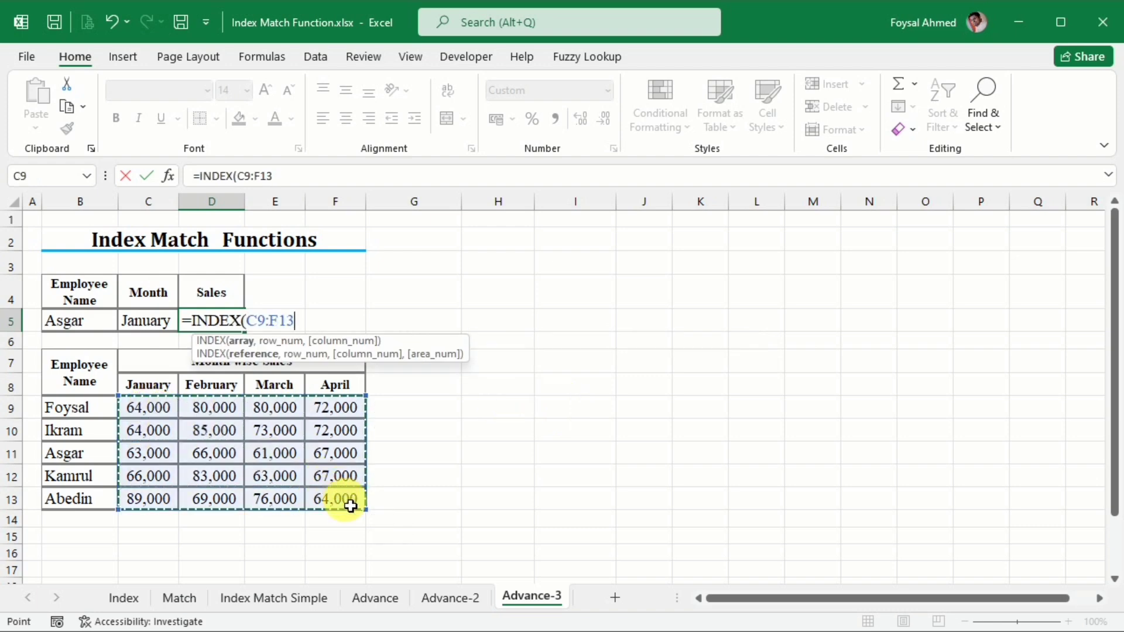
type(",")
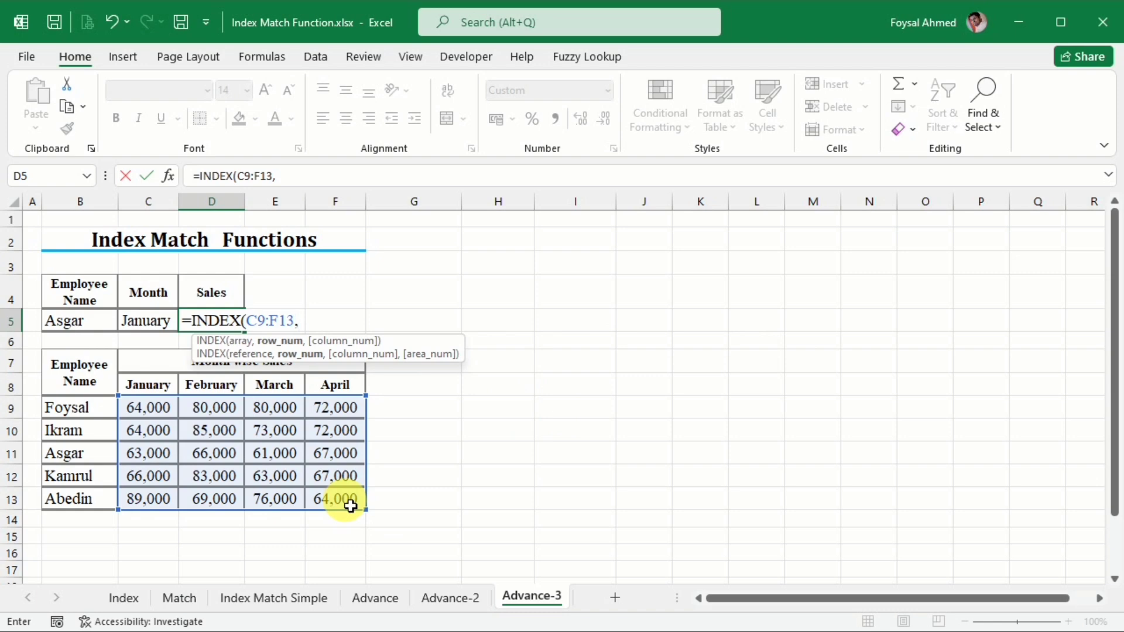
Add MATCH(B5,B9:B13,0) as the row number to find the employee by exact match.
type("match")
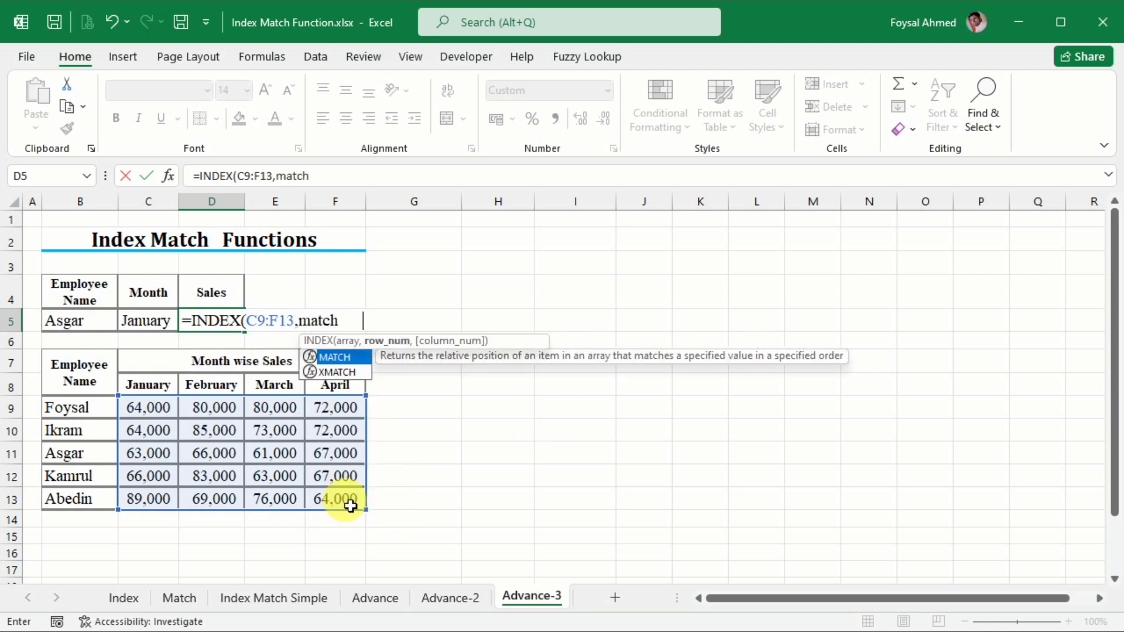
key("Tab")
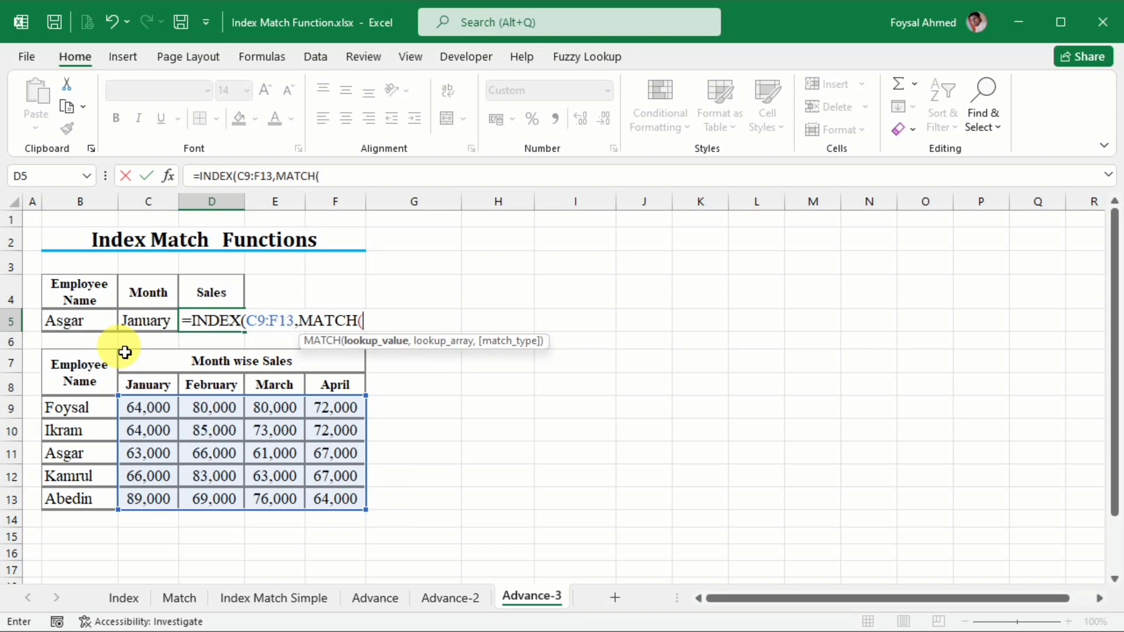
left_click(89, 325)
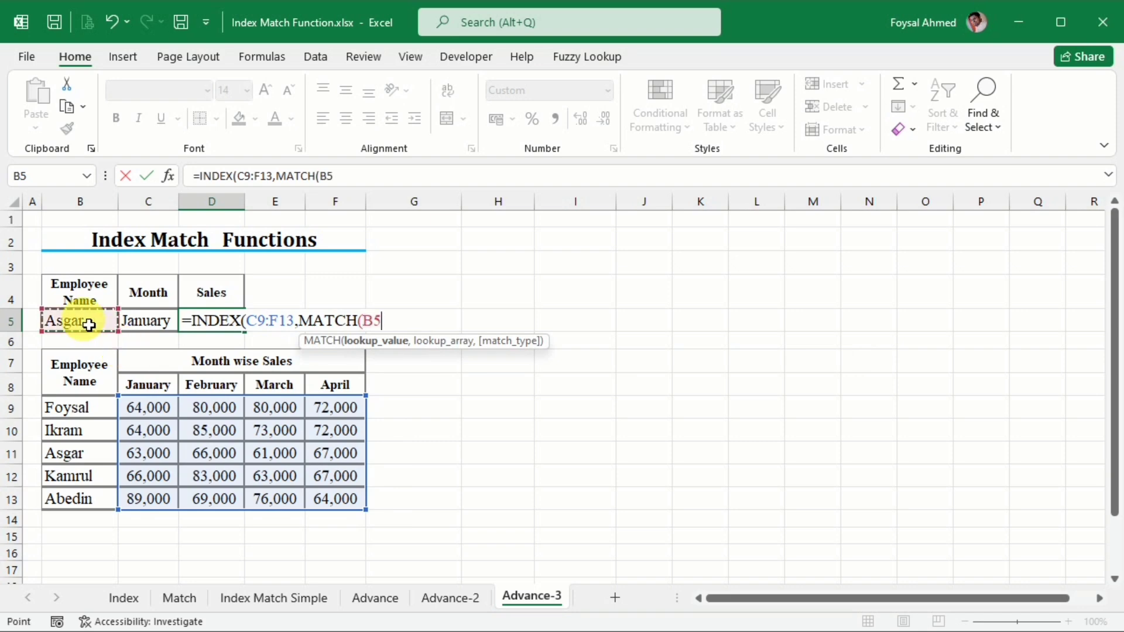
type(",")
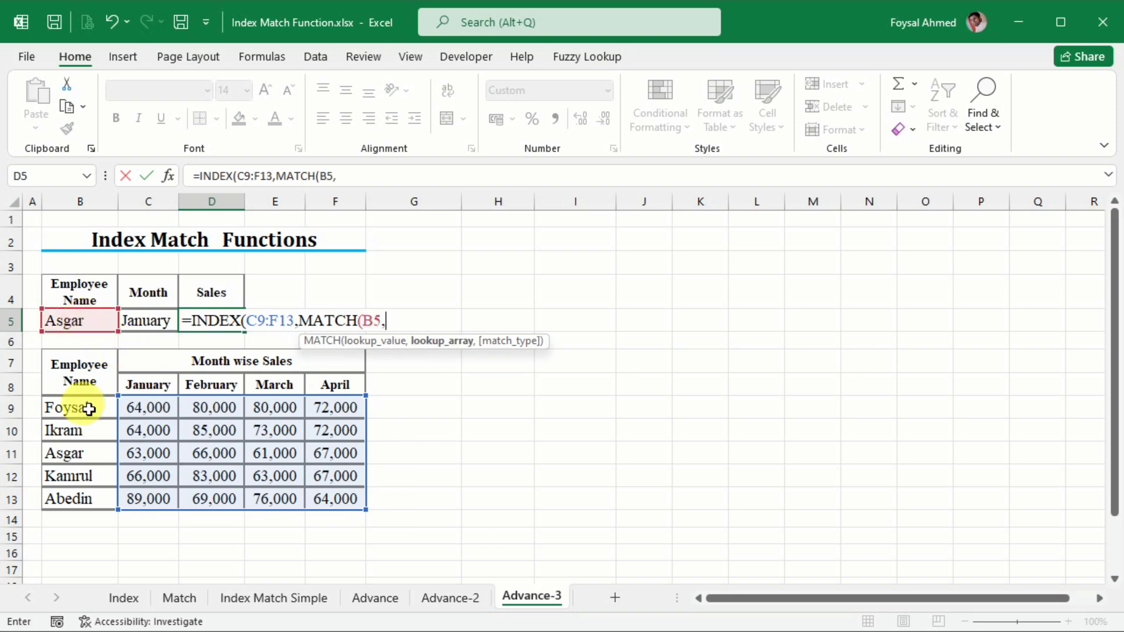
left_click_drag(83, 407, 76, 506)
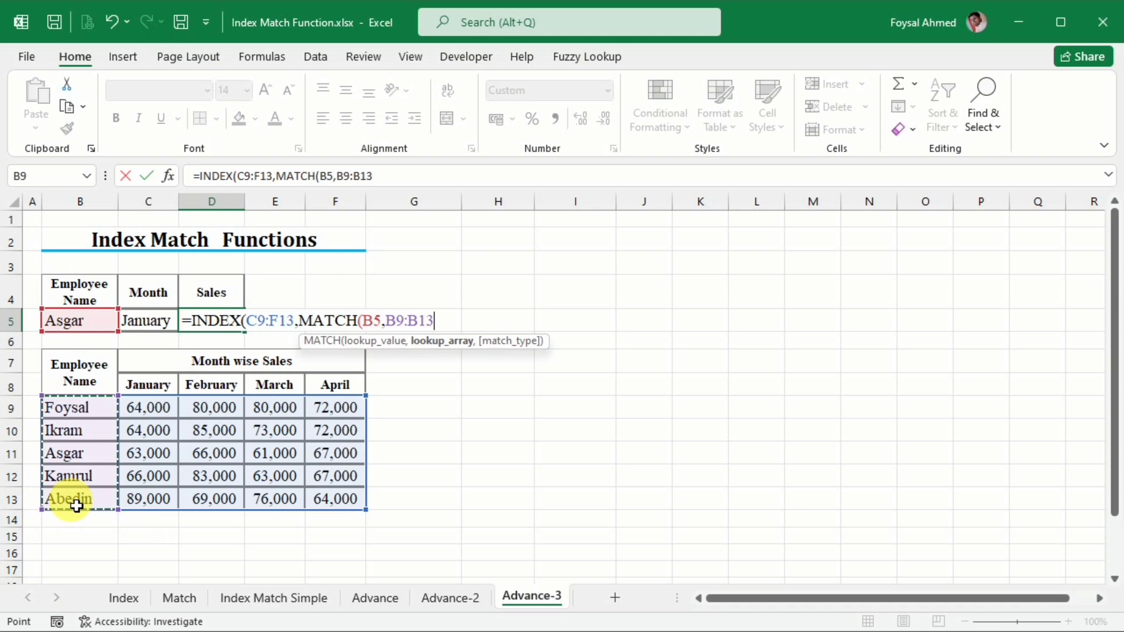
type(",0")
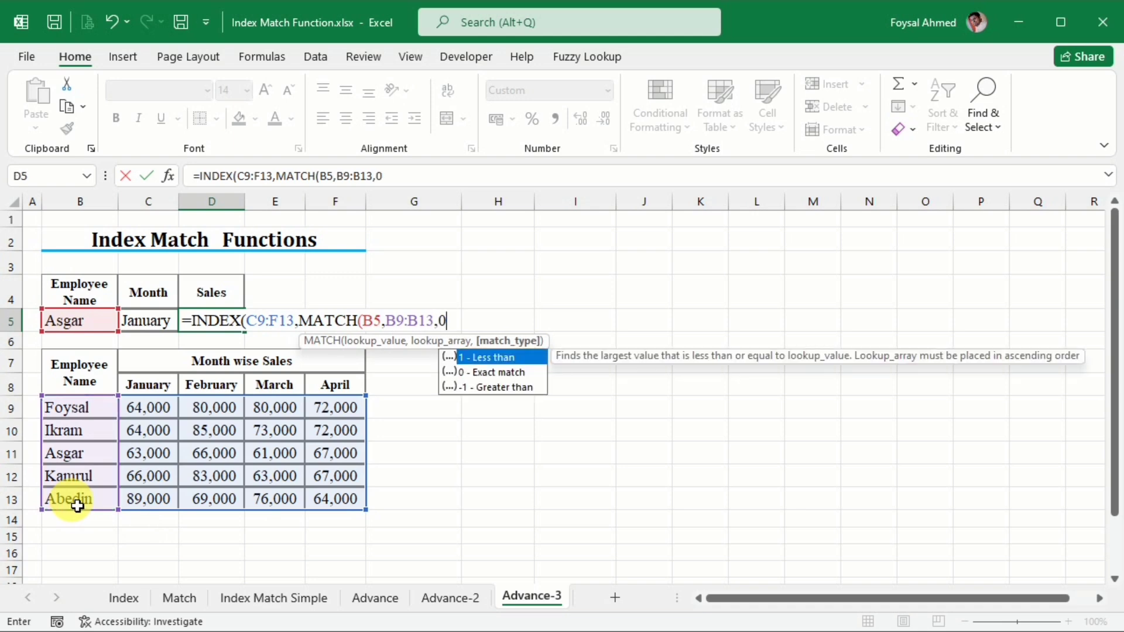
type("),")
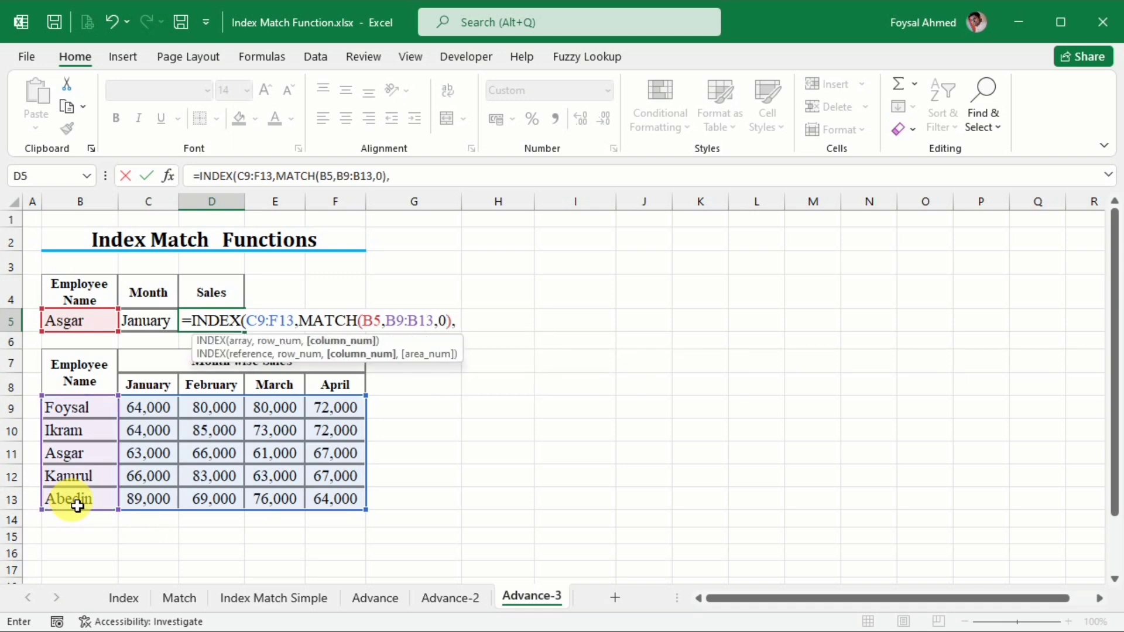
Add MATCH(C5,C8:F8,0) as the column number to find the month, and complete the formula with the missing closing parenthesis.
type("matc")
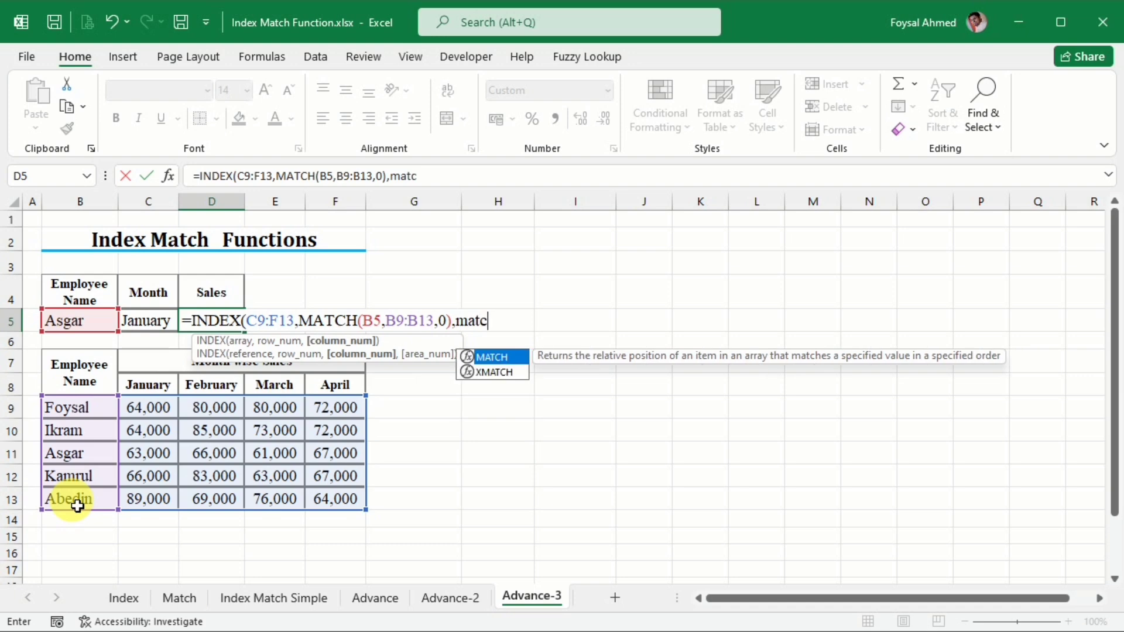
key("Tab")
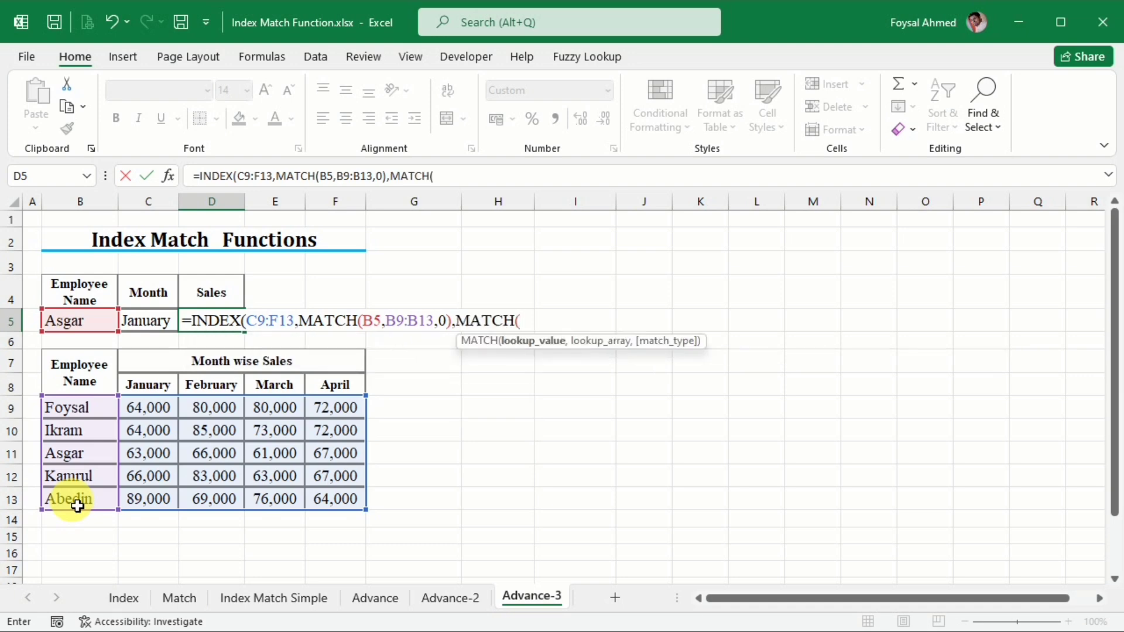
left_click(158, 320)
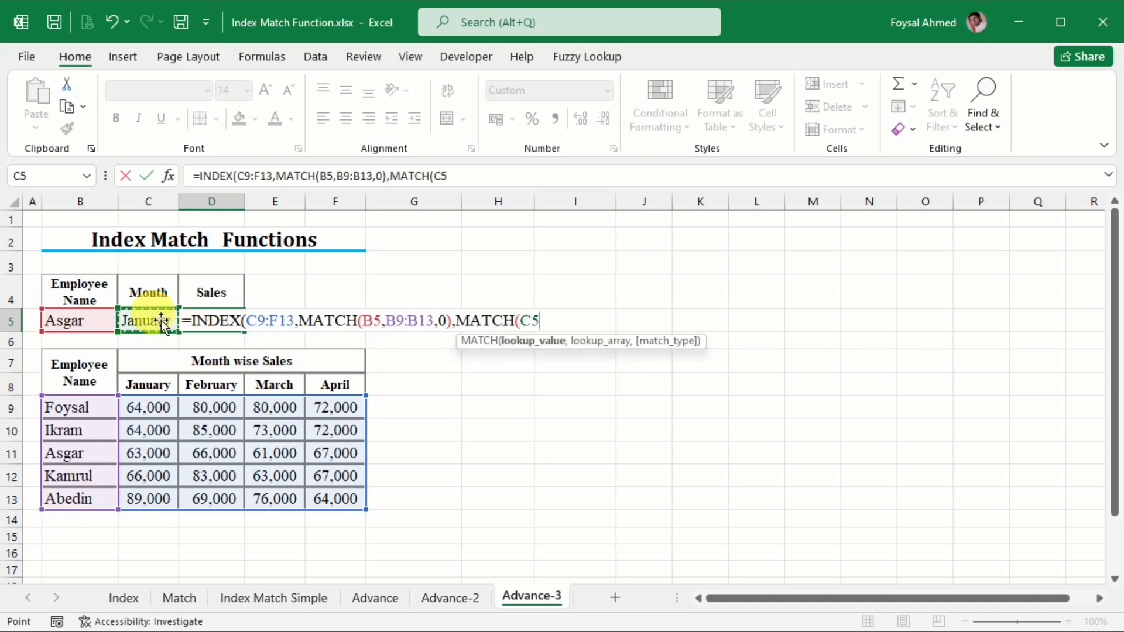
type(",")
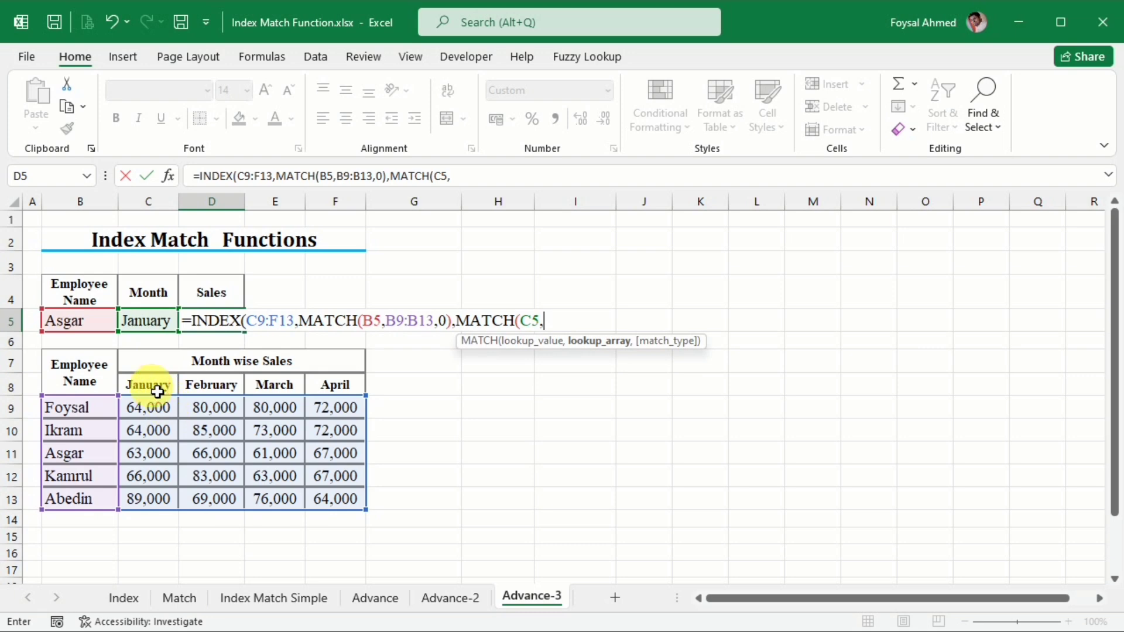
left_click_drag(155, 389, 327, 392)
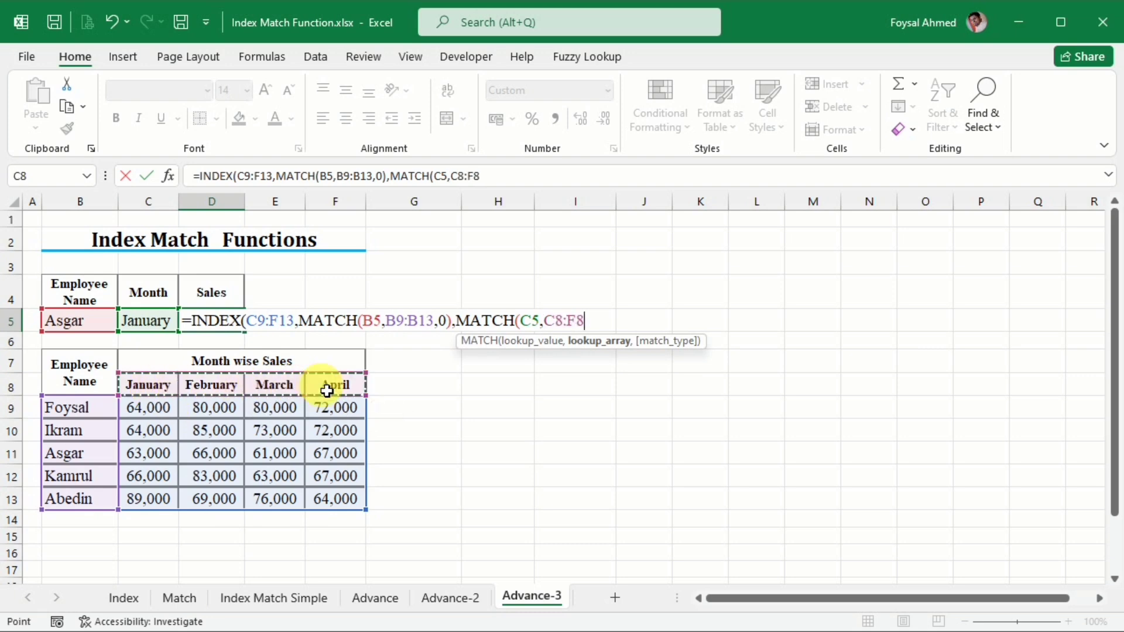
type(",0")
key("Return")
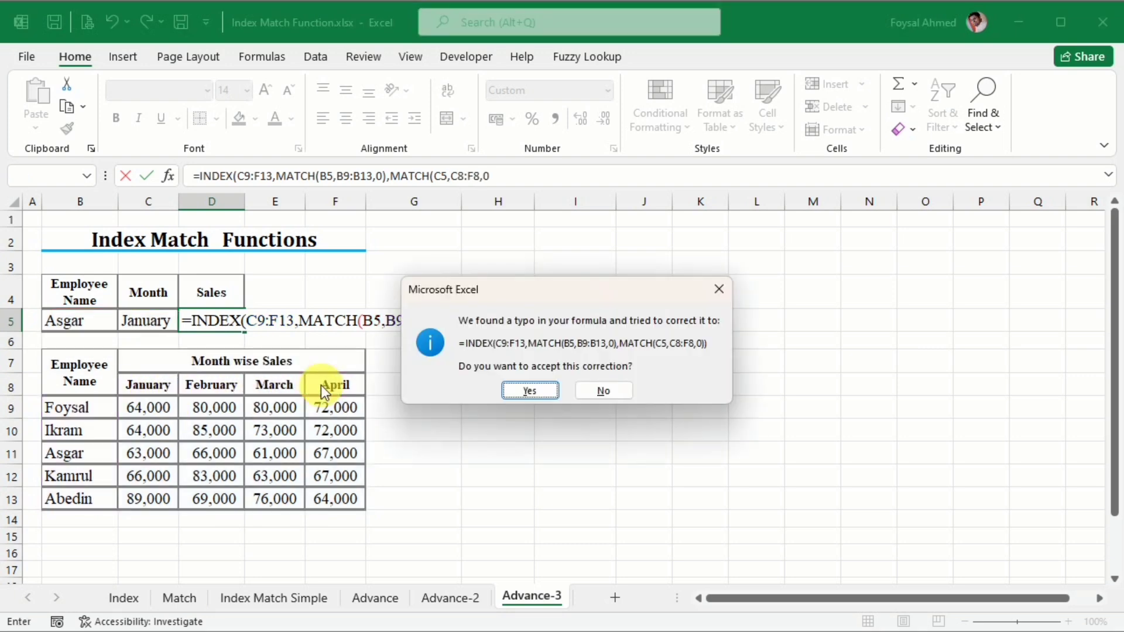
key("Return")
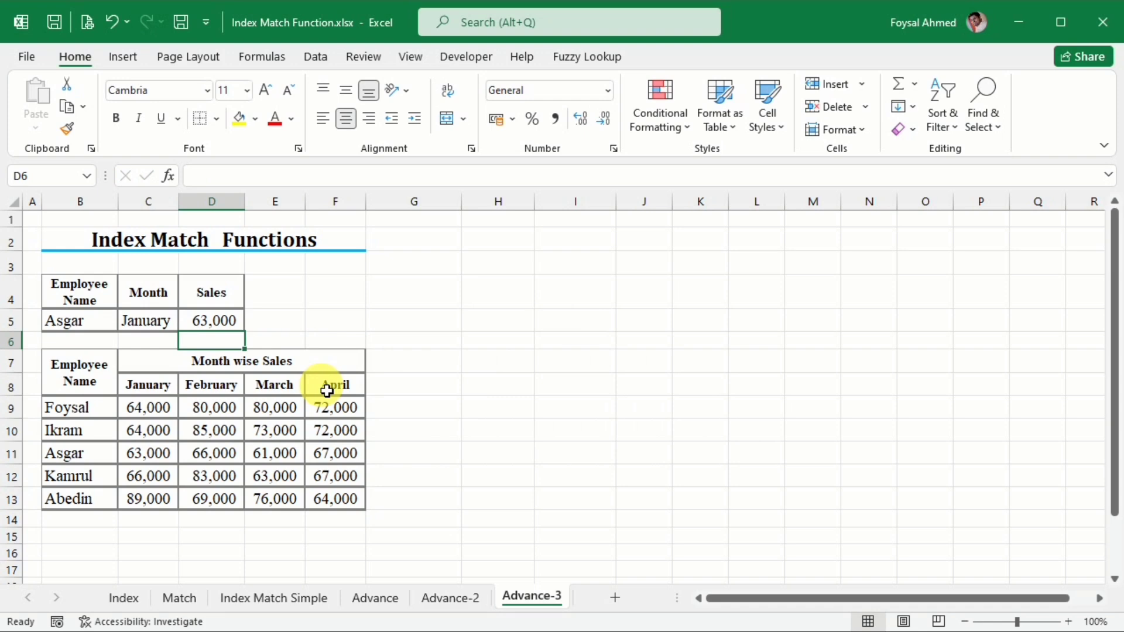
Set the lookup employee in cell B5 to the first name in the list and check that employee's January sales in the table.
left_click(103, 321)
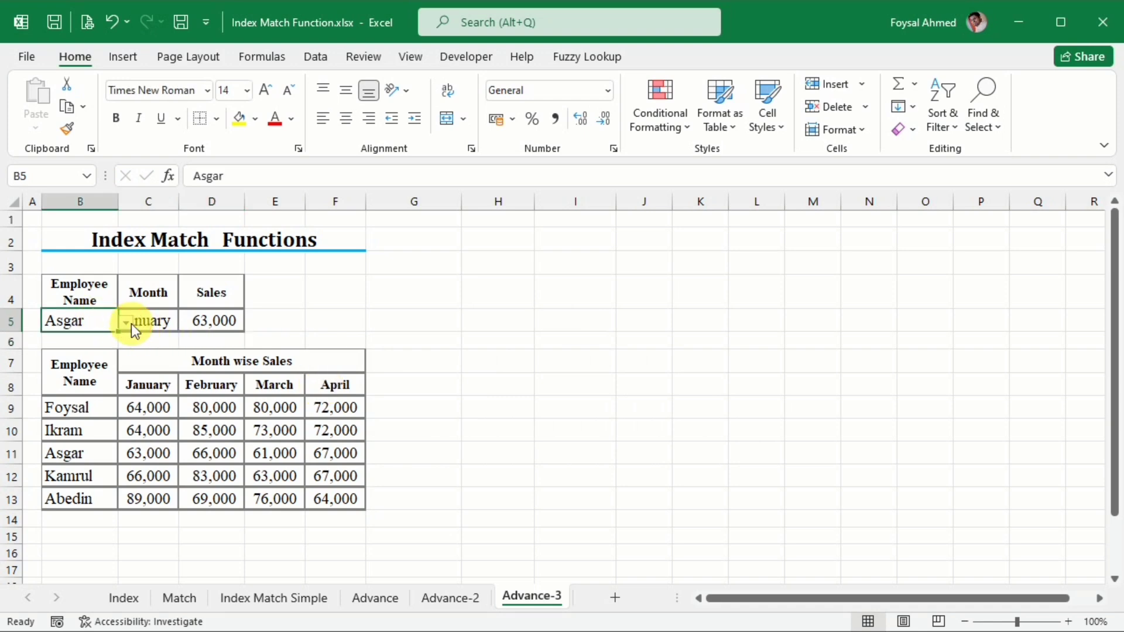
left_click(126, 321)
left_click(112, 339)
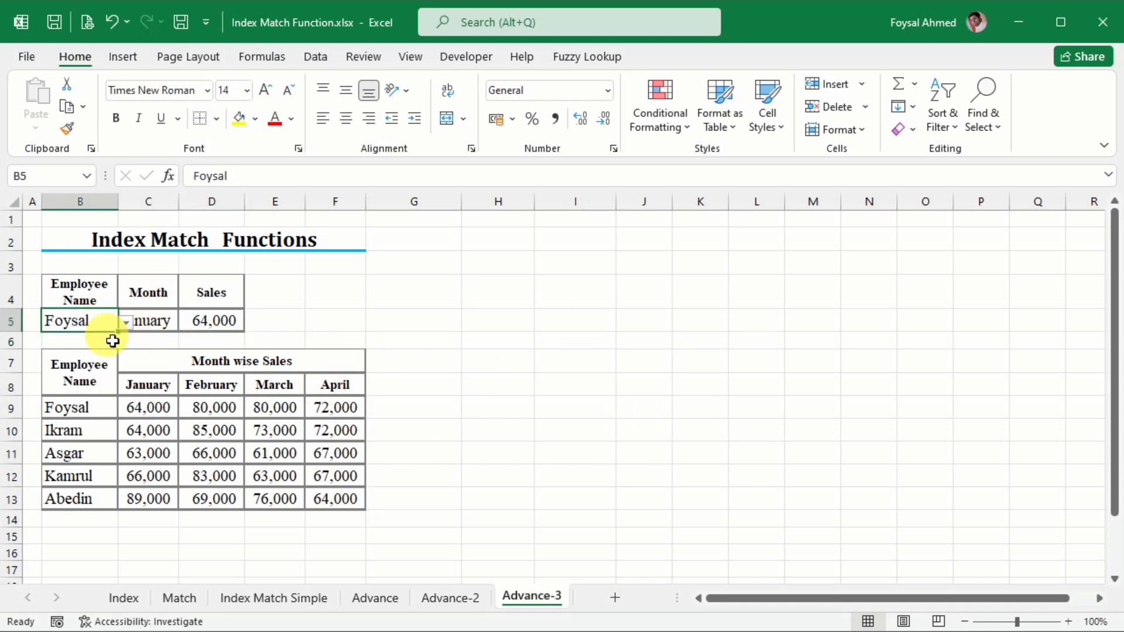
left_click(153, 418)
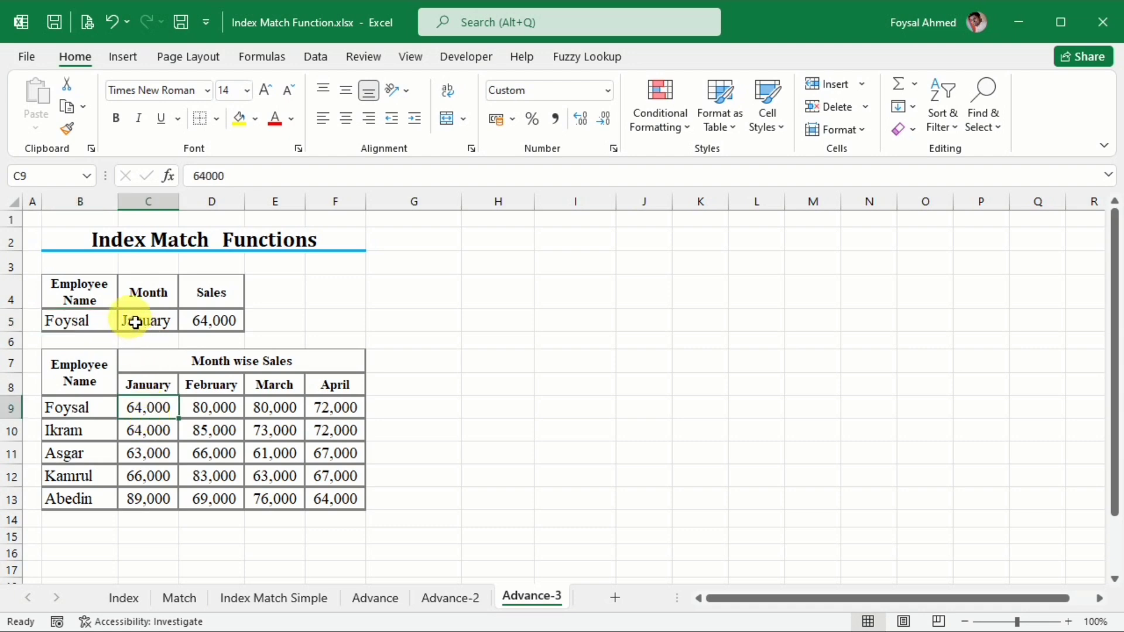
Set the lookup month in cell C5 to April and check the sales result in D5.
left_click(153, 323)
left_click(185, 326)
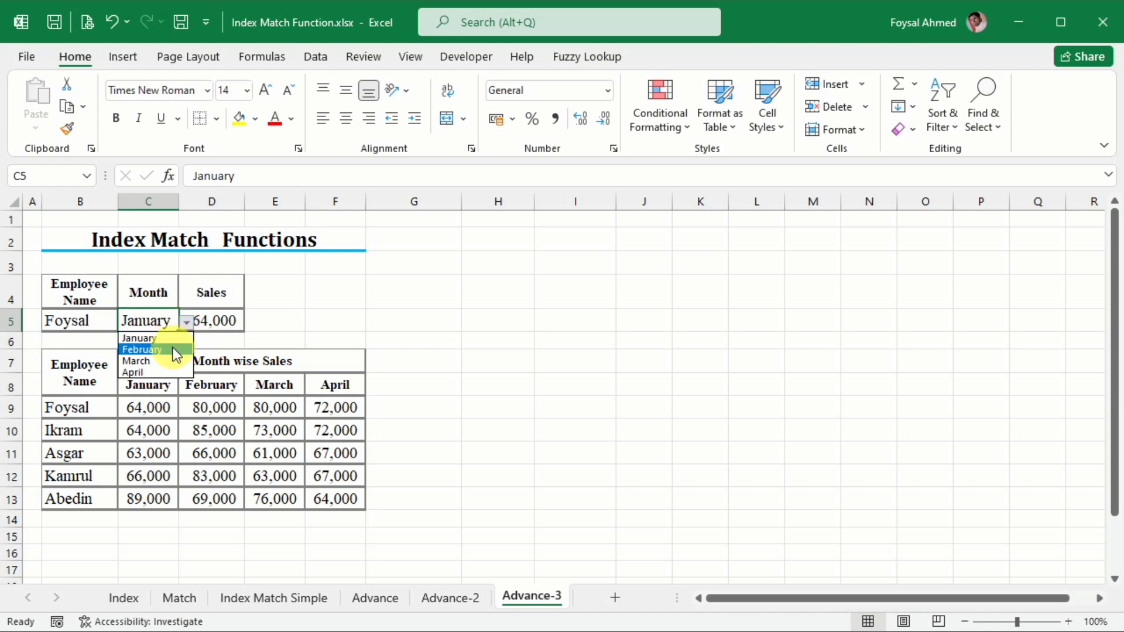
left_click(154, 372)
left_click(229, 325)
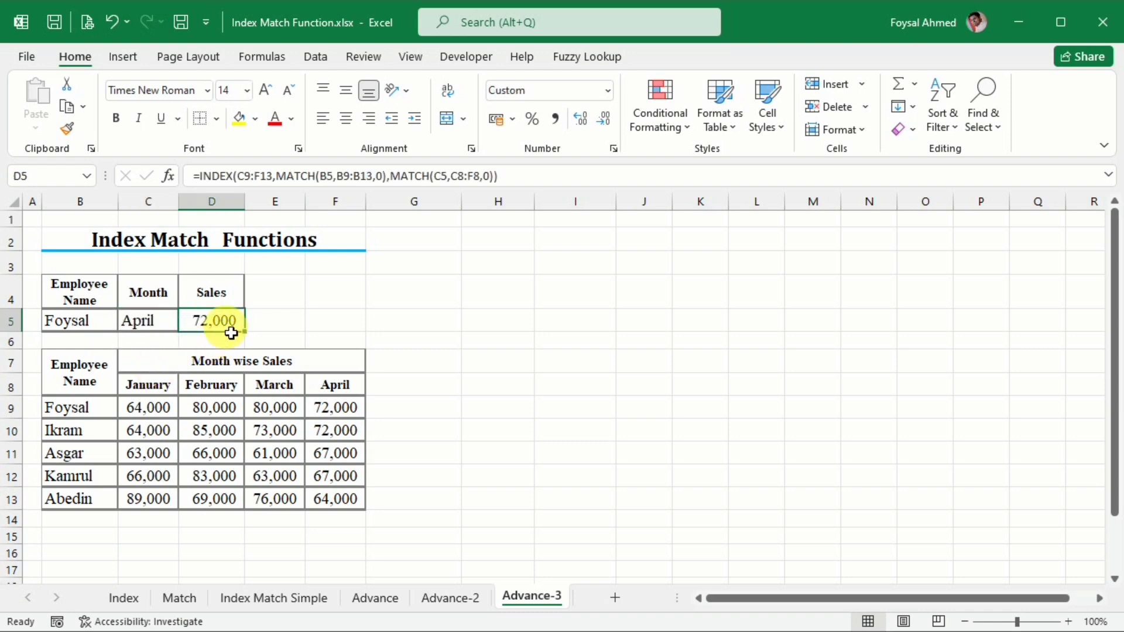
Change the lookup employee in cell B5 to the second name in the list.
left_click(108, 326)
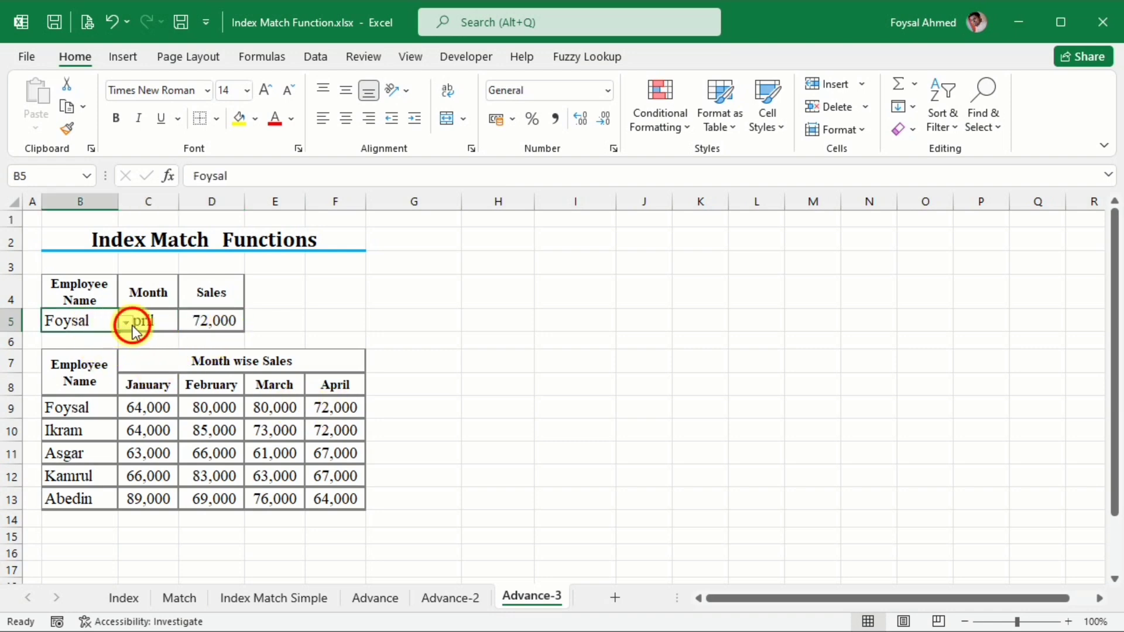
left_click(127, 323)
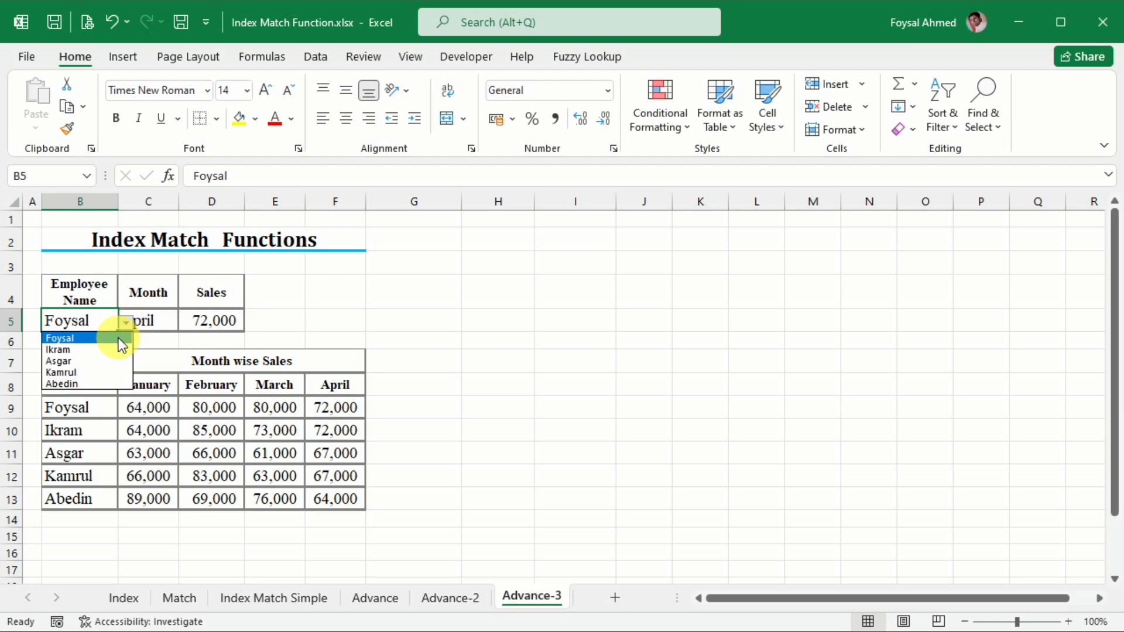
left_click(105, 352)
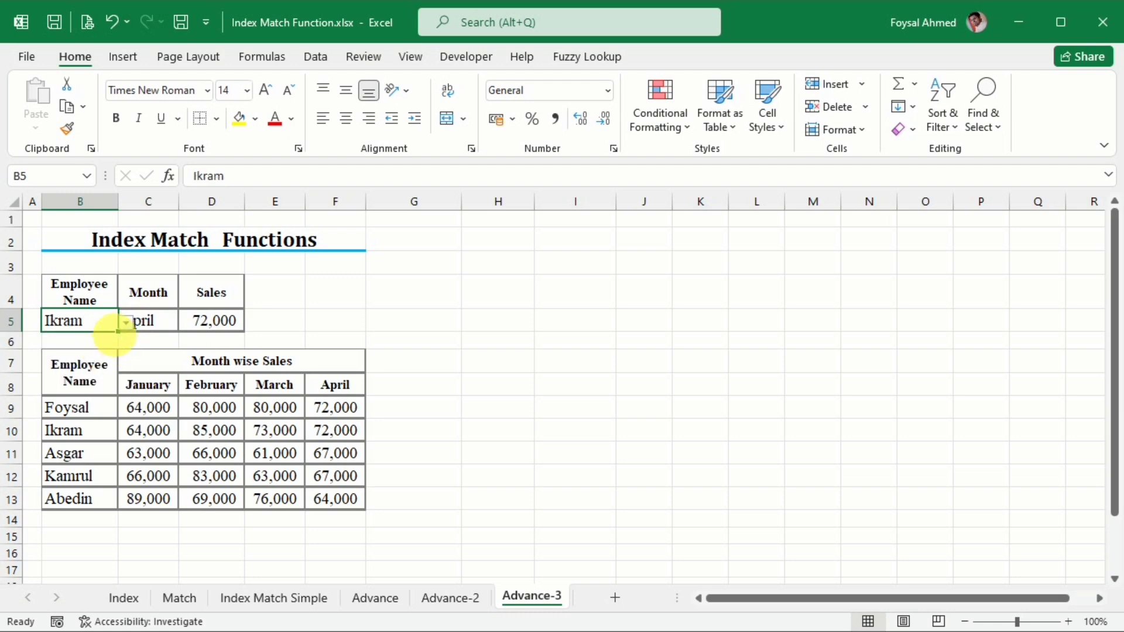
Set the lookup month in cell C5 to January and check the second employee's January sales in the table.
left_click(170, 328)
left_click(186, 323)
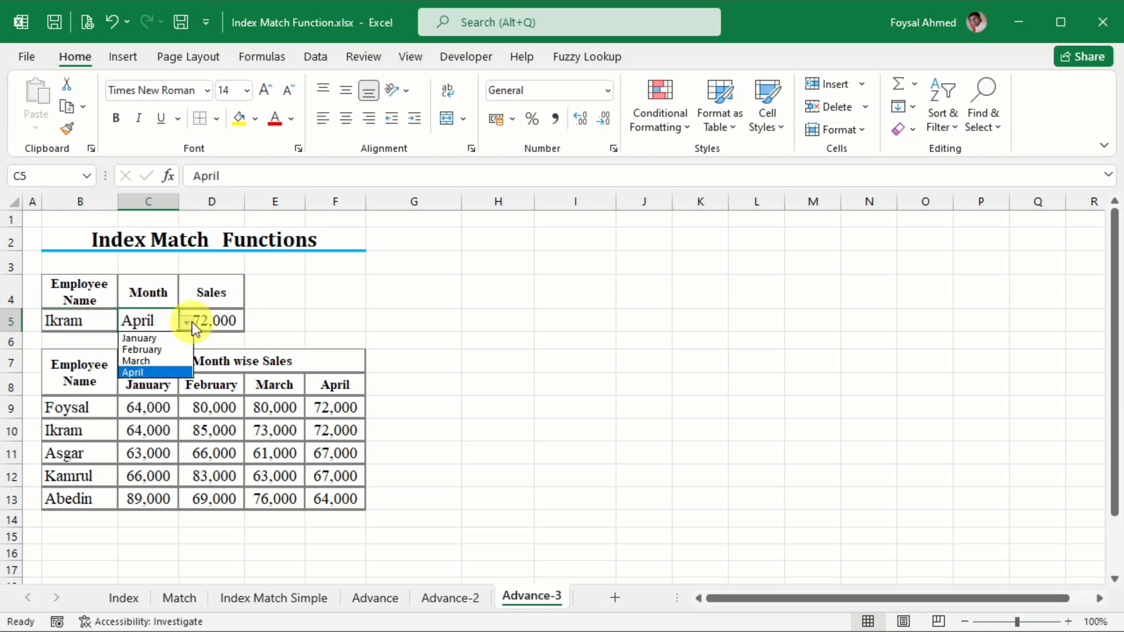
left_click(159, 347)
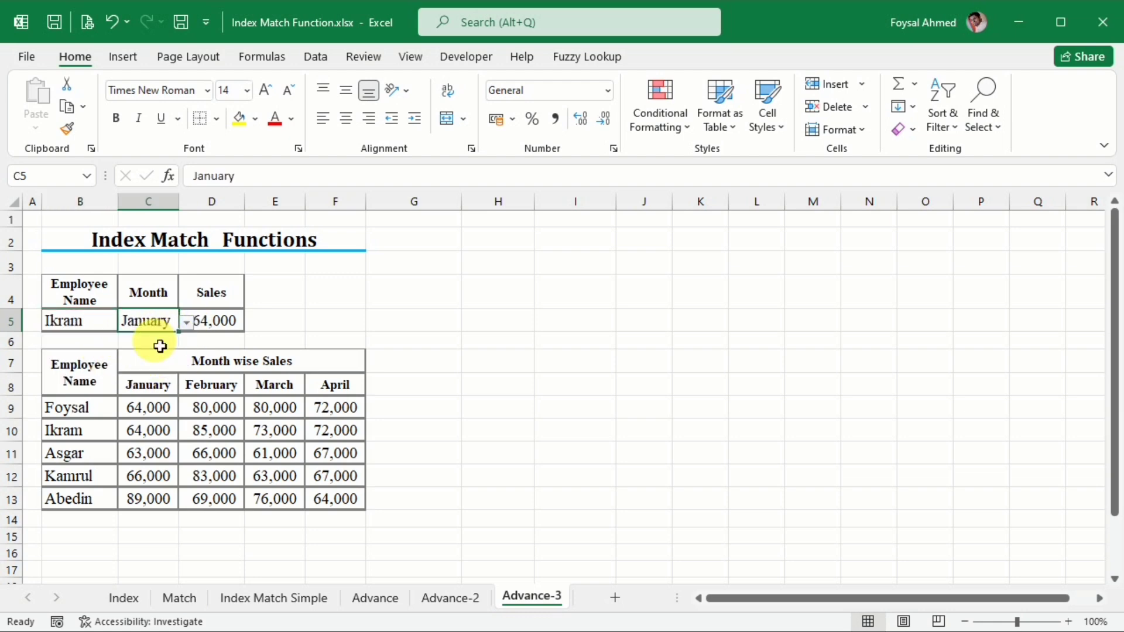
left_click(145, 431)
left_click(153, 321)
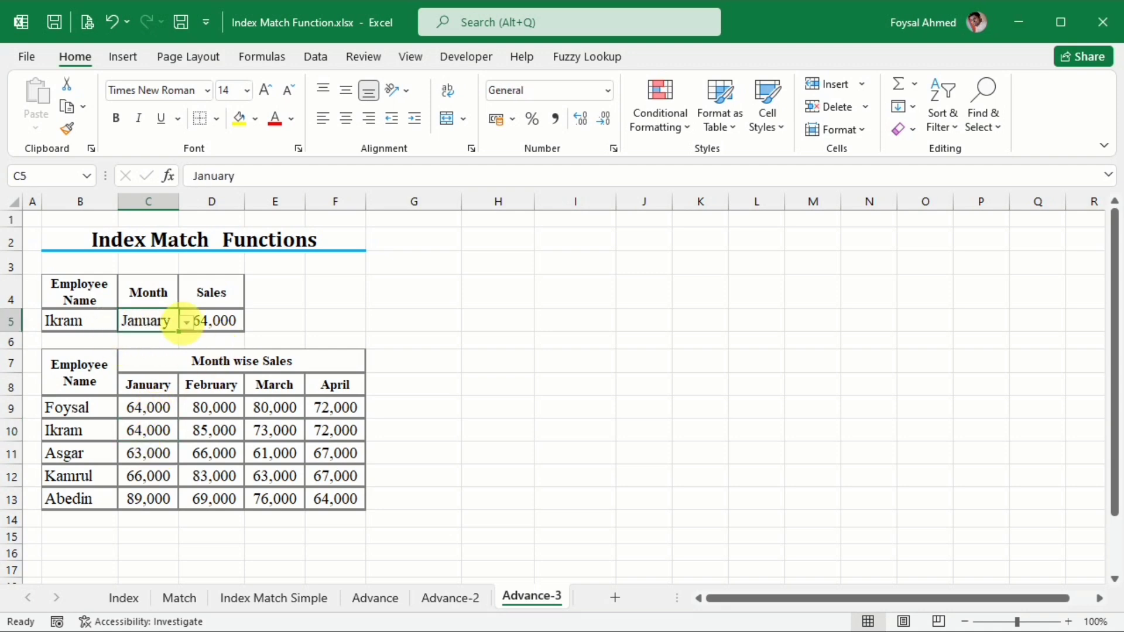
Set the lookup month in cell C5 to April and check the second employee's April sales in the table.
left_click(186, 325)
left_click(165, 372)
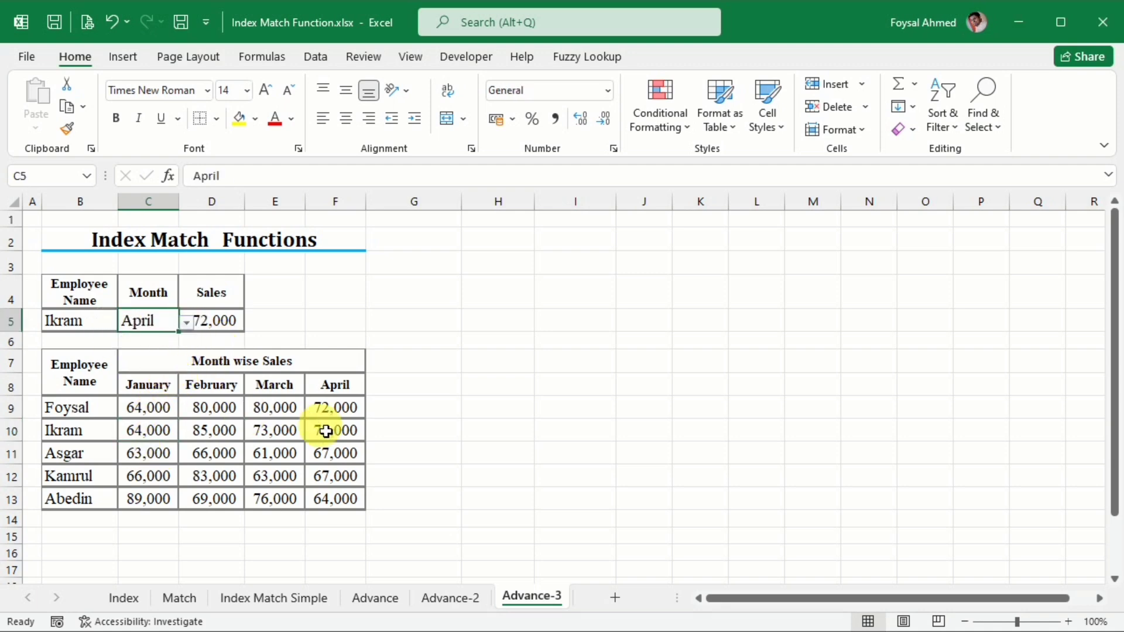
left_click(358, 433)
Change the lookup employee in cell B5 to the last name in the list.
left_click(93, 321)
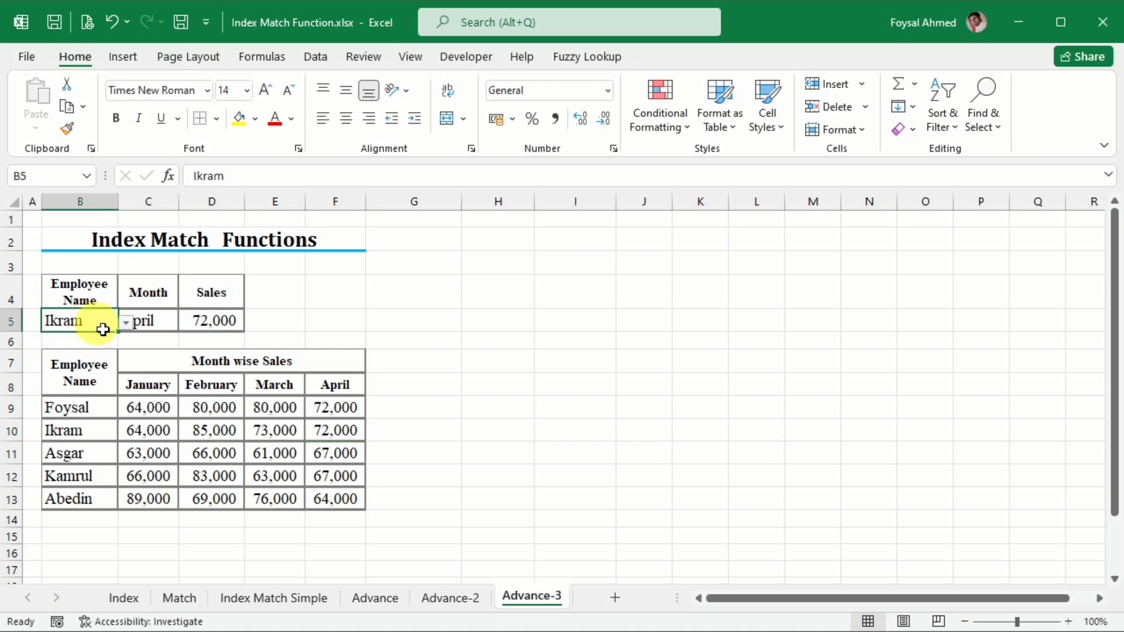
left_click(127, 324)
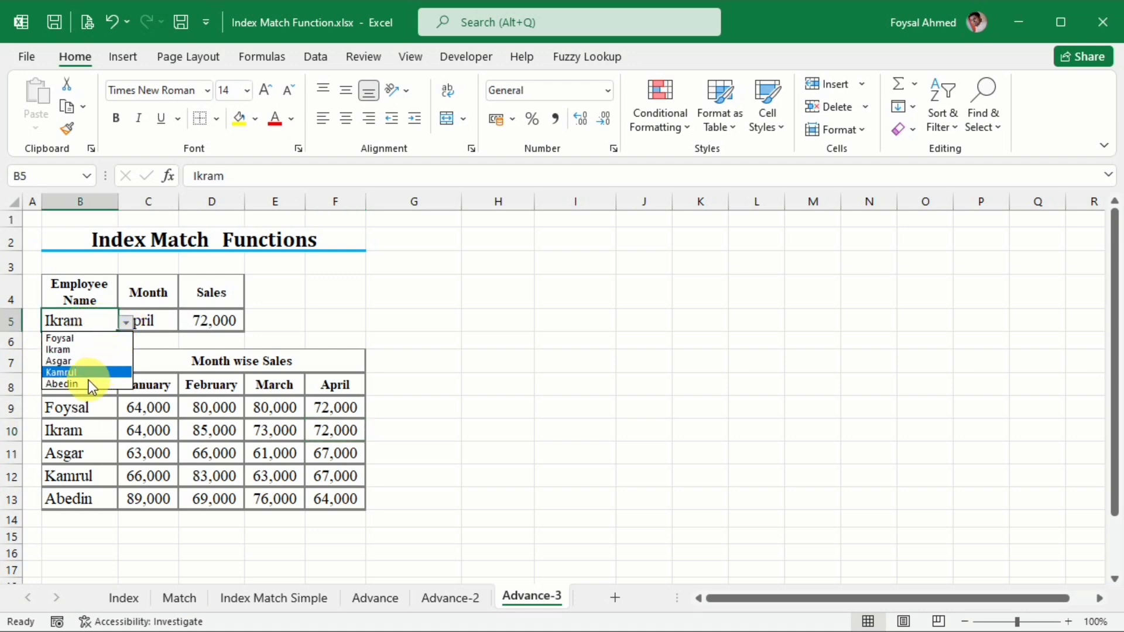
left_click(92, 382)
Set the lookup month in cell C5 to March and check the last employee's March sales in the table.
left_click(171, 321)
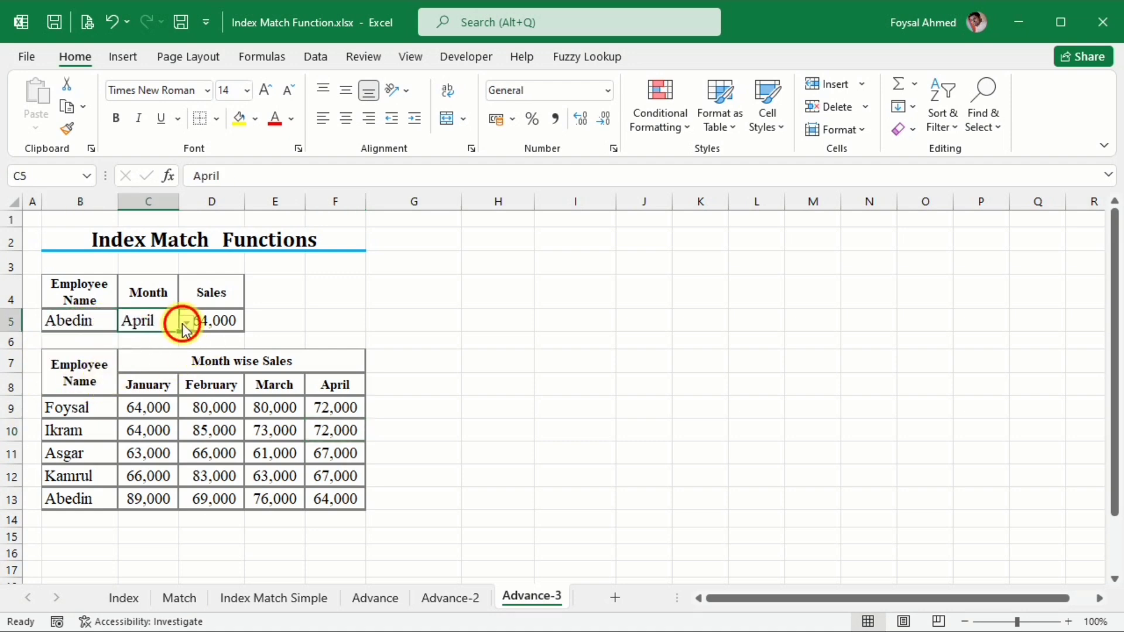
left_click(186, 323)
left_click(138, 361)
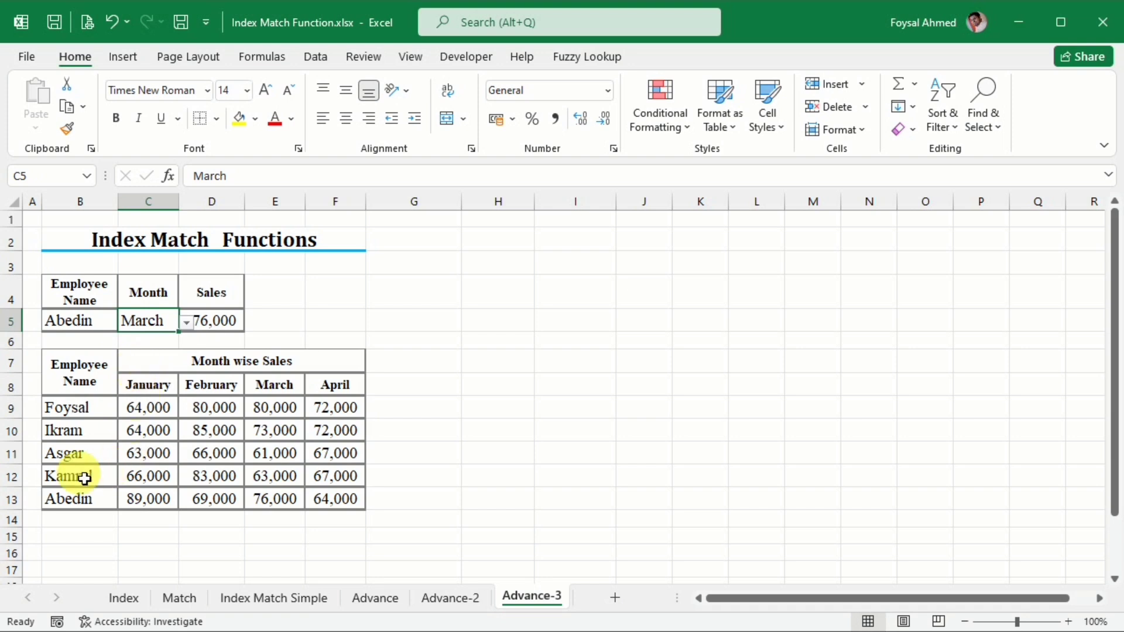
left_click(295, 508)
left_click(351, 341)
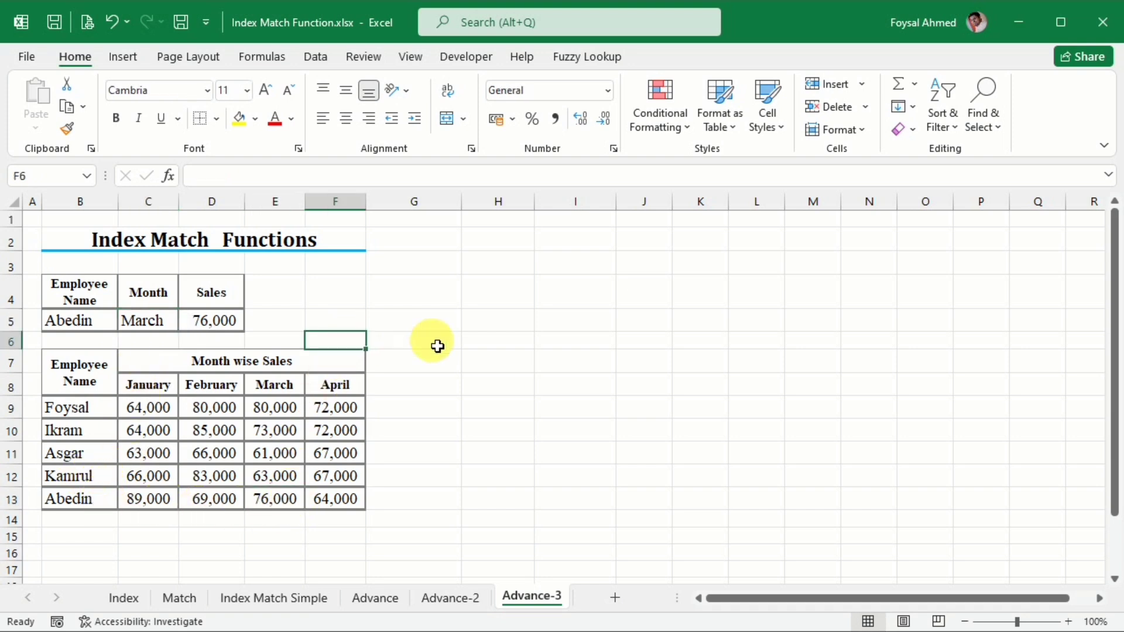